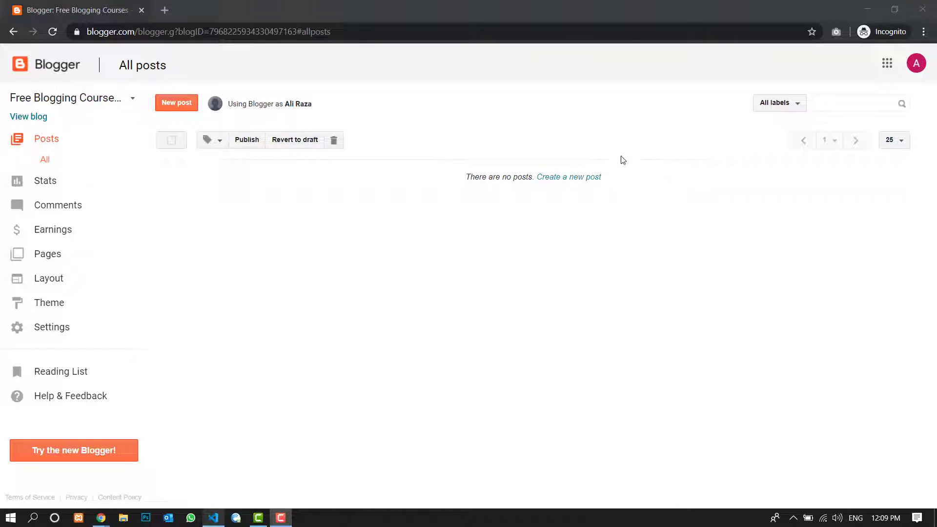
# - Open blogger.com in a new browser tab and close the previous Blogger tab
pyautogui.click(158, 3)
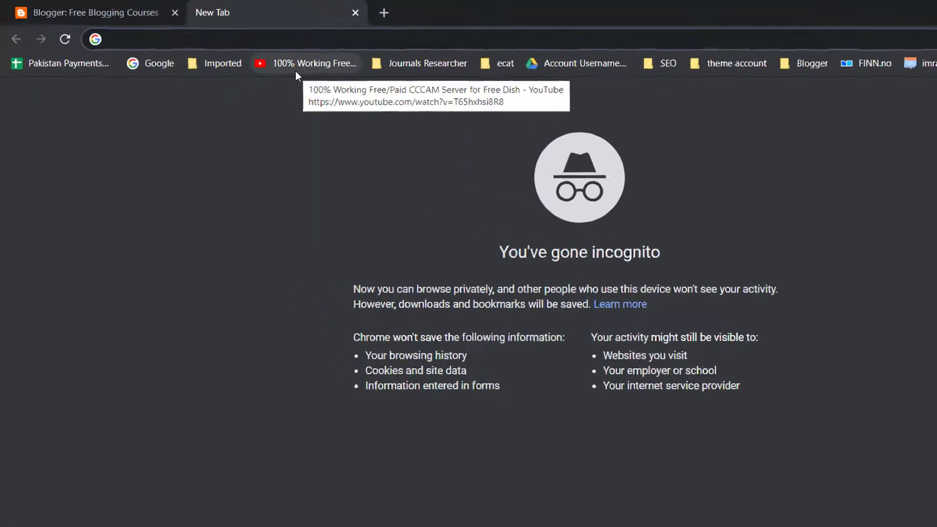
pyautogui.write('bloo')
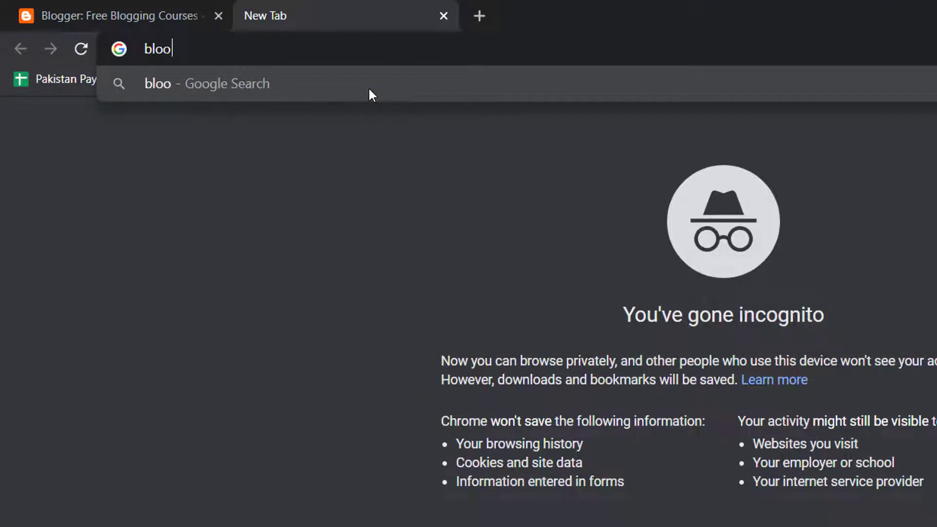
pyautogui.press('BackSpace')
pyautogui.write('g')
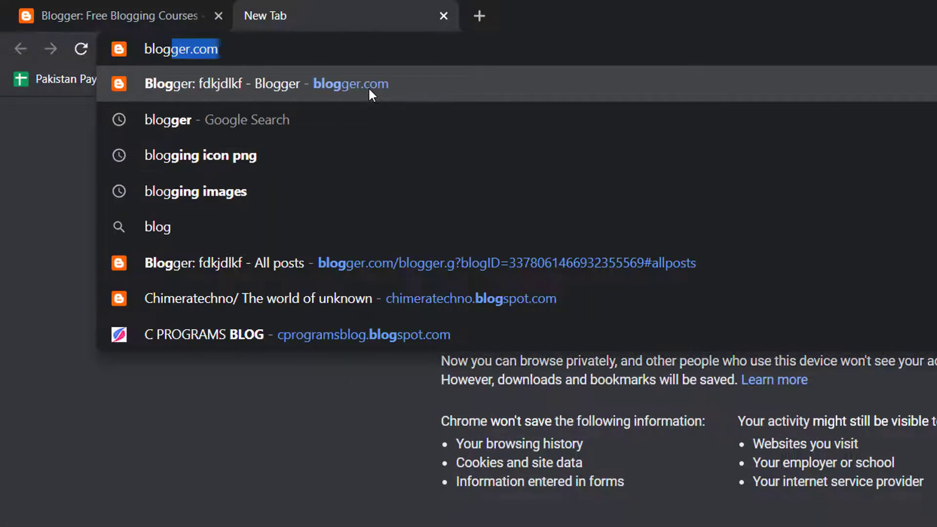
pyautogui.press('Return')
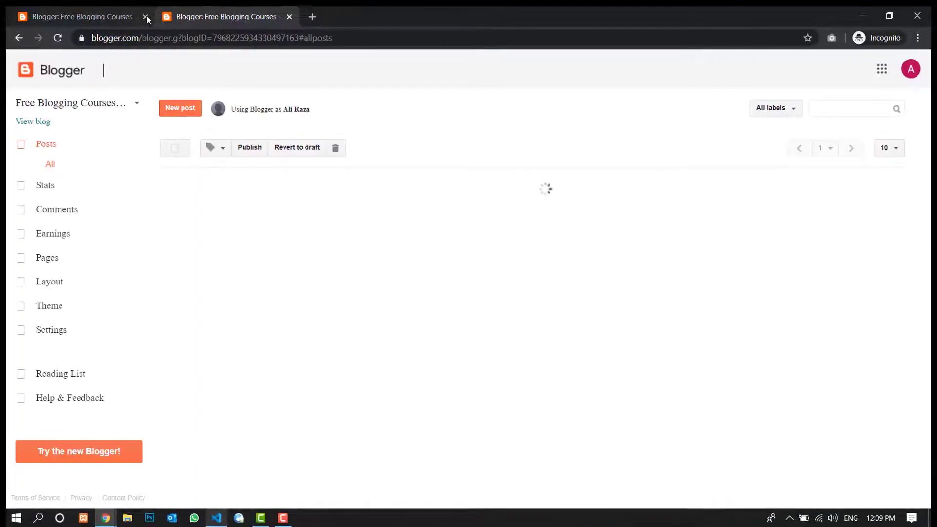
pyautogui.click(142, 17)
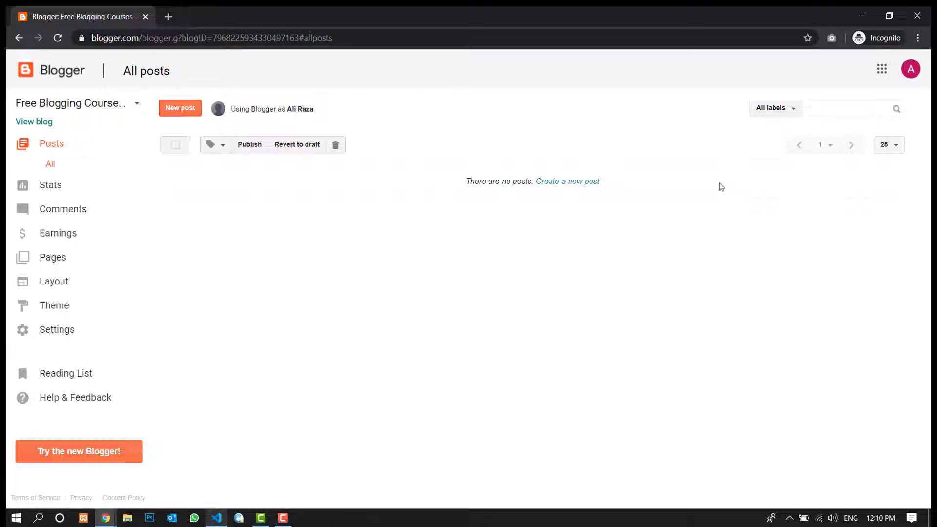
# - Create a new blog post and place the cursor in its empty body
pyautogui.click(180, 109)
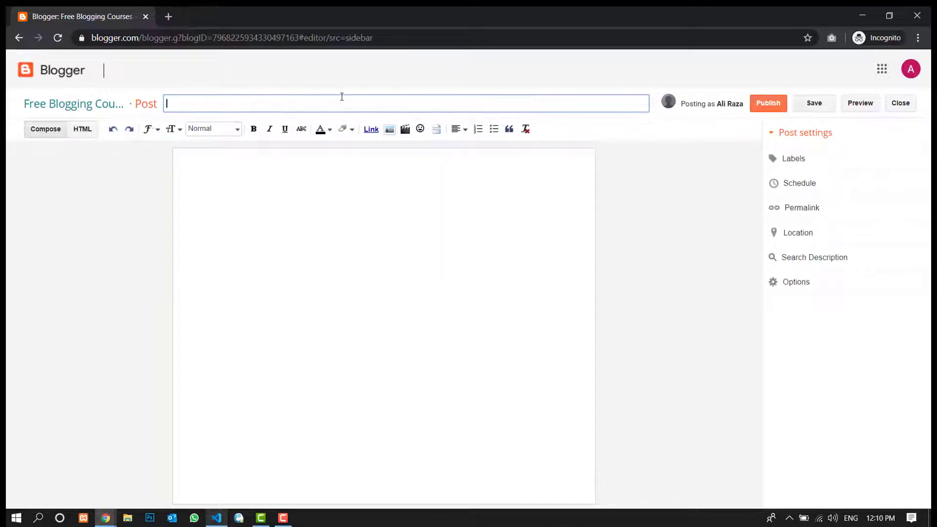
pyautogui.click(227, 192)
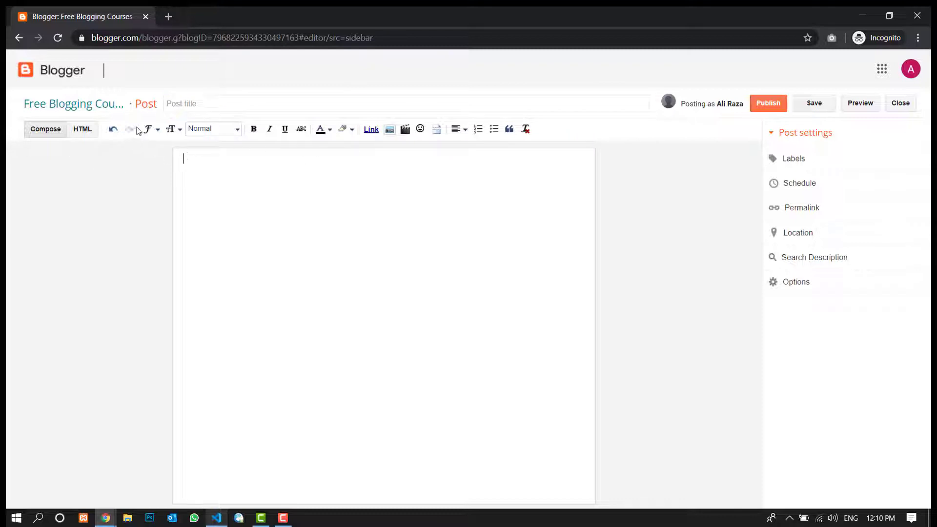
# - Examine the post editor's paragraph style, font size and font choices, and look at its HTML view before returning to Compose
pyautogui.click(225, 134)
pyautogui.click(226, 134)
pyautogui.click(204, 131)
pyautogui.click(215, 211)
pyautogui.click(170, 130)
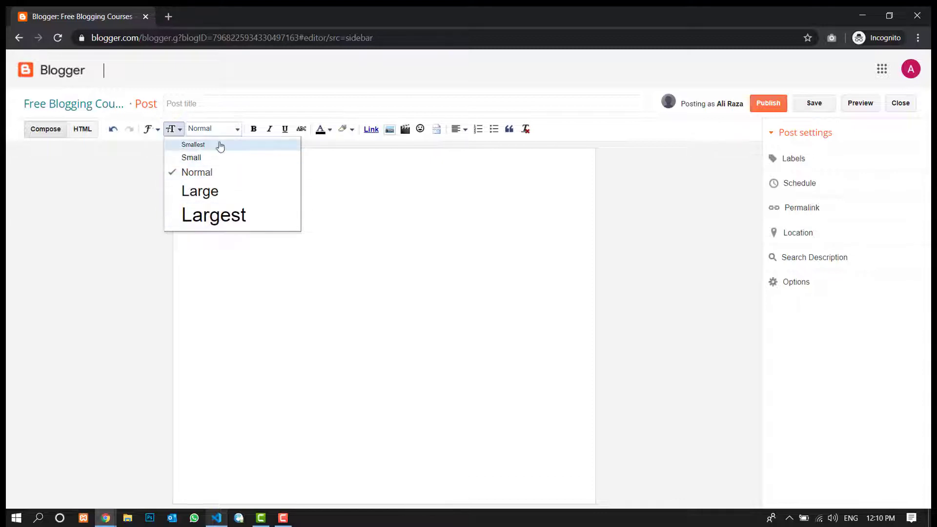
pyautogui.click(418, 213)
pyautogui.click(171, 131)
pyautogui.click(152, 132)
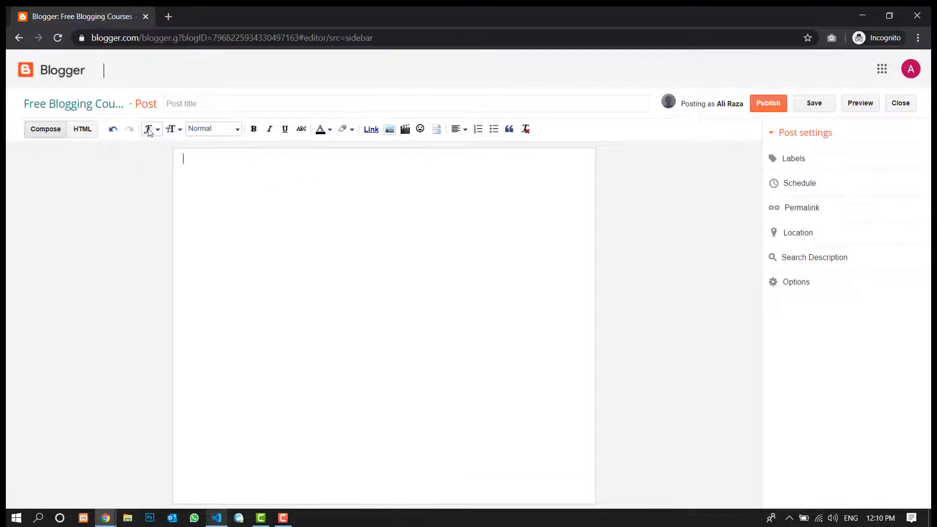
pyautogui.click(153, 130)
pyautogui.click(308, 212)
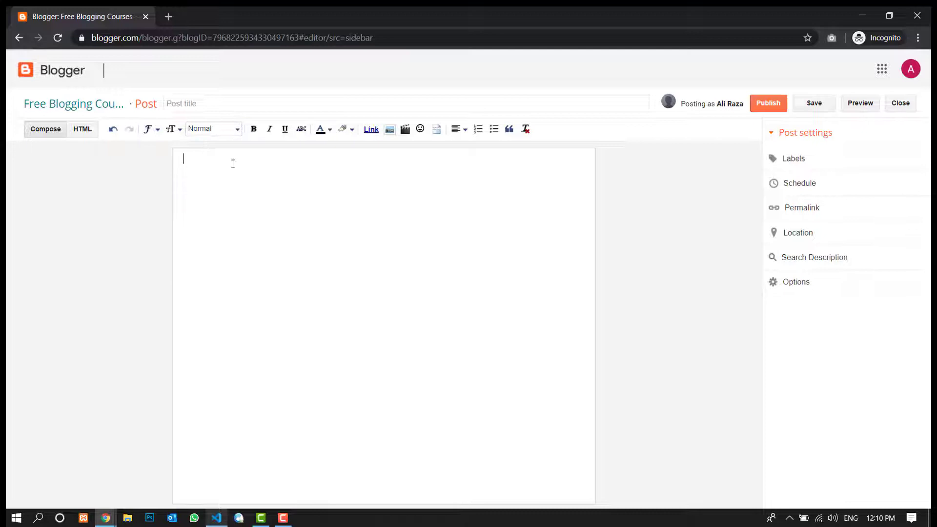
pyautogui.click(82, 129)
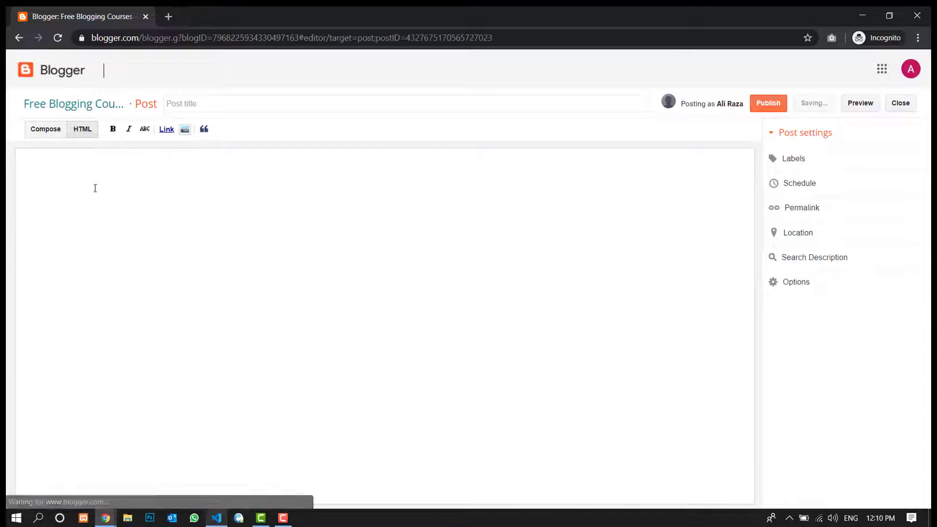
pyautogui.click(36, 131)
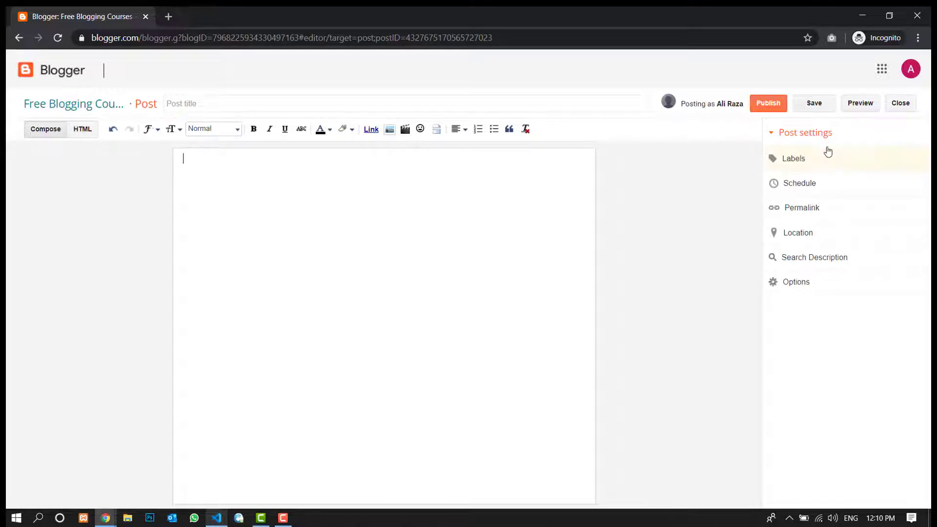
# - Look through the post settings for labels, permalink and search description, leaving each without changes
pyautogui.click(849, 160)
pyautogui.click(799, 244)
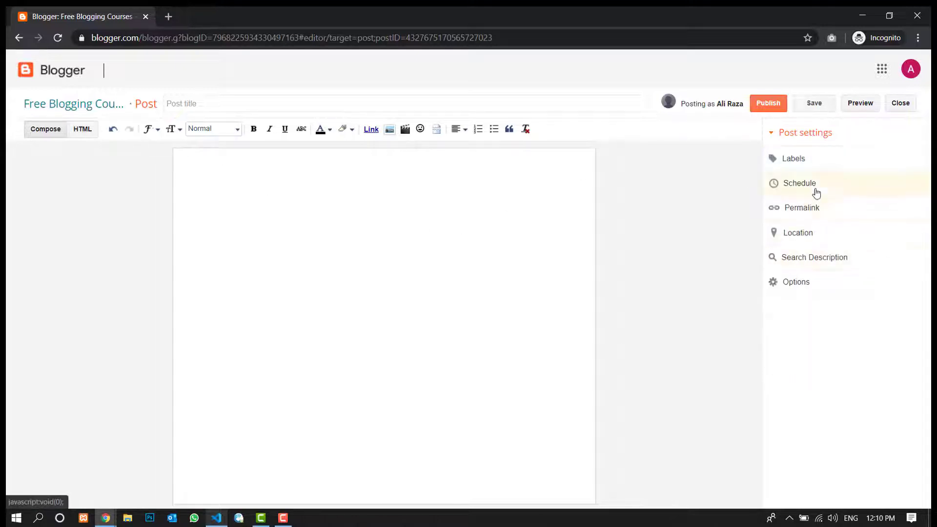
pyautogui.click(831, 210)
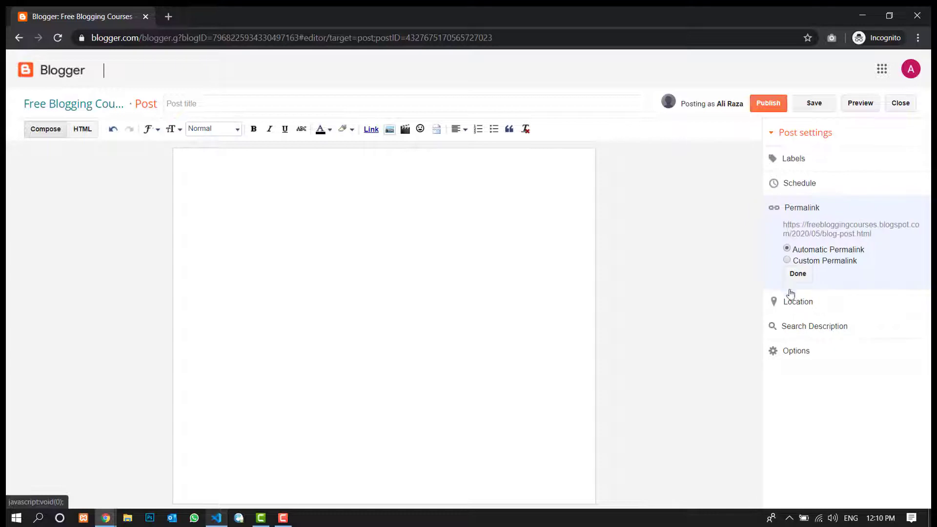
pyautogui.click(798, 273)
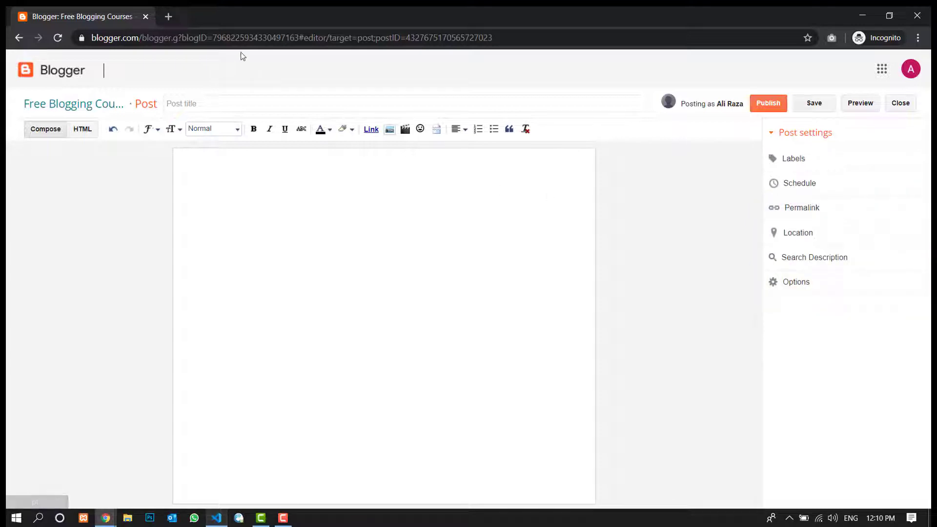
pyautogui.click(838, 256)
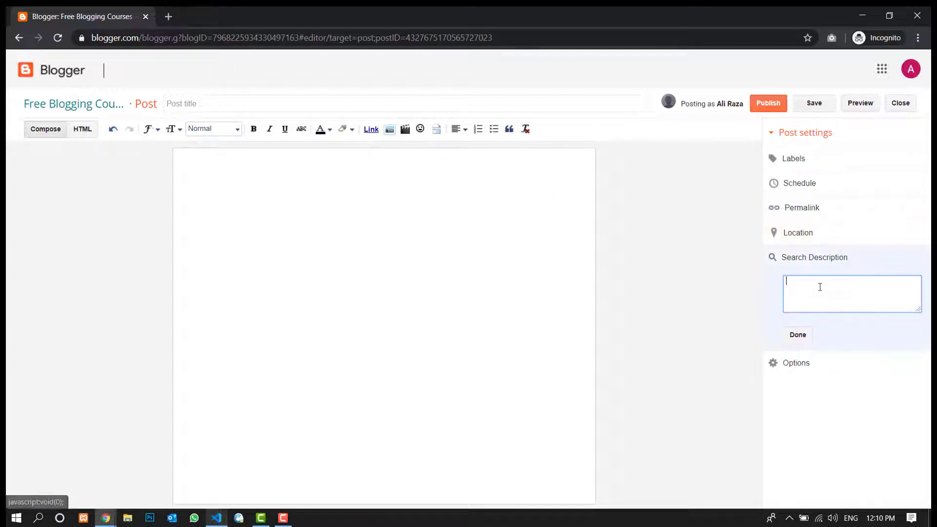
pyautogui.click(806, 337)
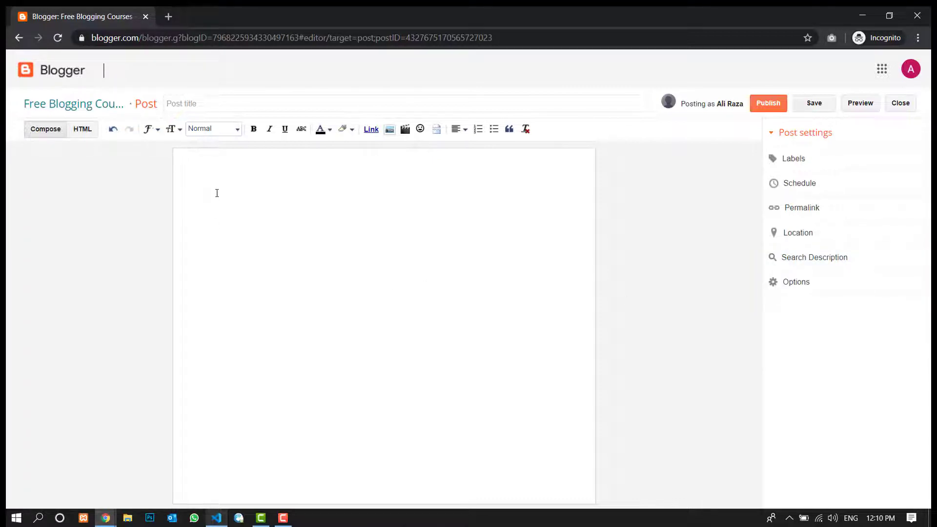
# - Open New Rich Text Document (3).rtf from the desktop in Word and copy the article's title heading
pyautogui.click(862, 15)
pyautogui.doubleClick(256, 30)
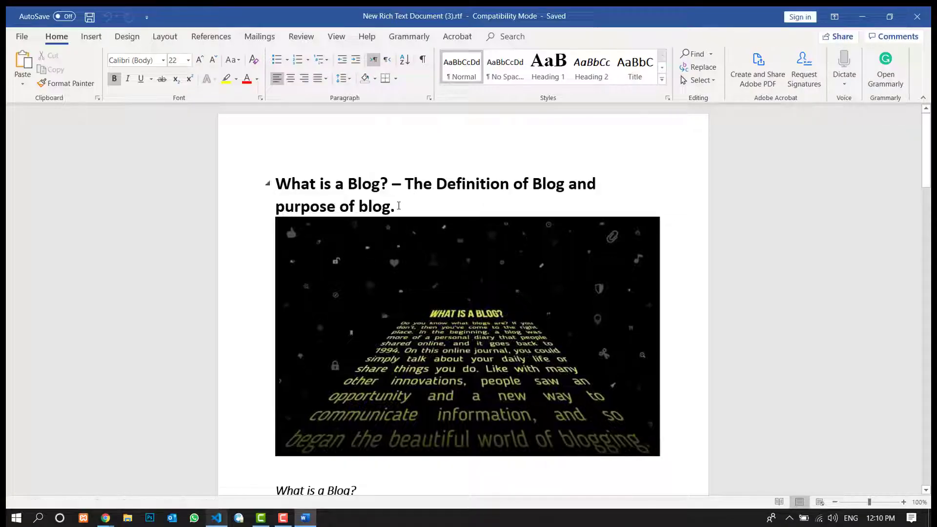
pyautogui.moveTo(403, 205); pyautogui.dragTo(298, 178)
pyautogui.click(394, 188)
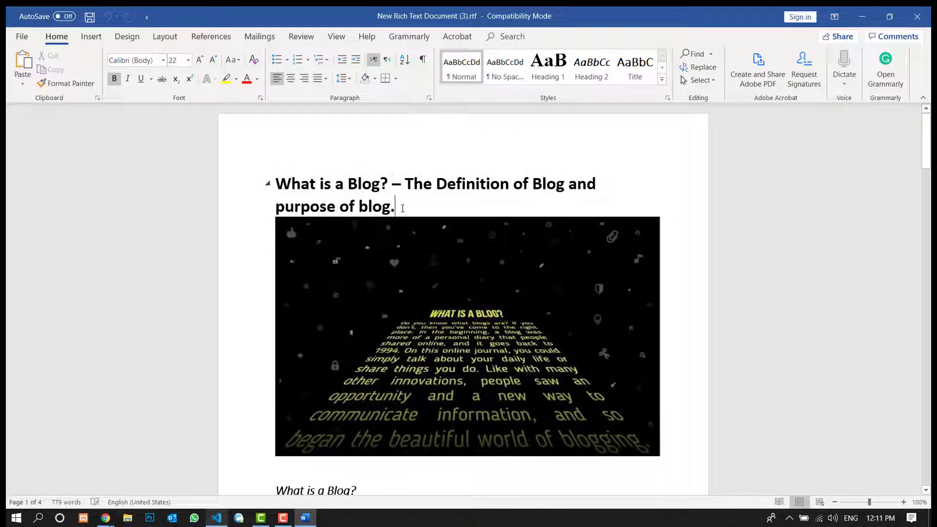
pyautogui.moveTo(402, 208); pyautogui.dragTo(276, 182)
pyautogui.hotkey('ctrl', 'c')
pyautogui.click(300, 184)
pyautogui.click(423, 184)
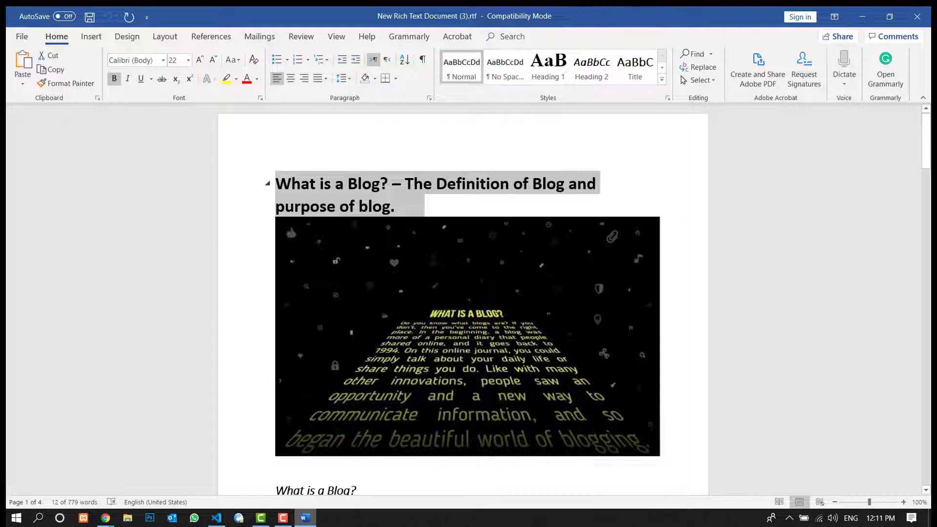
pyautogui.moveTo(926, 144); pyautogui.dragTo(925, 255)
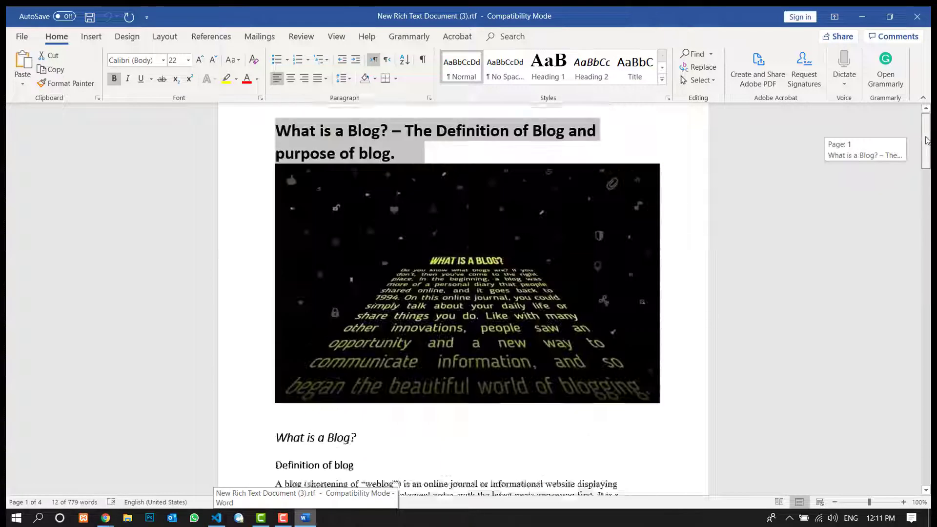
pyautogui.click(305, 517)
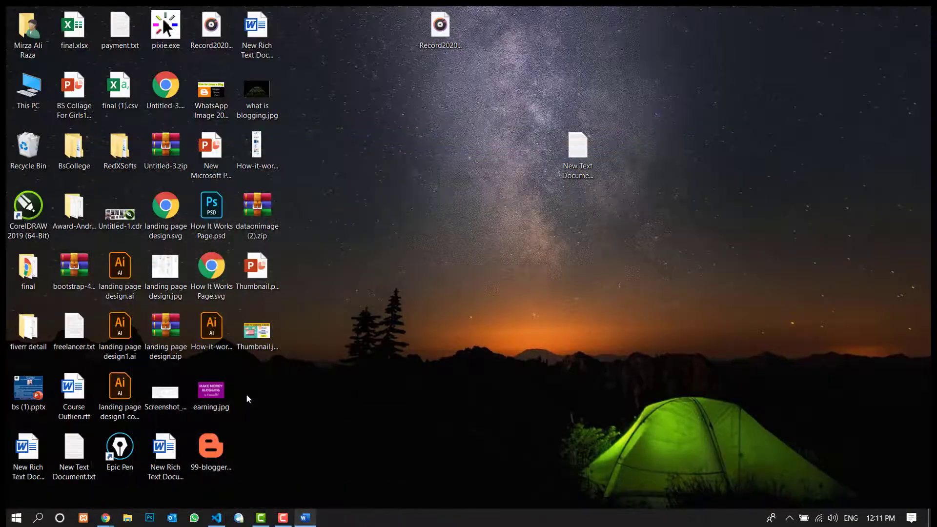
# - Switch back to Blogger in Chrome and paste "What is a Blog? – The Definition of Blog and purpose of blog." as the post title
pyautogui.moveTo(104, 520)
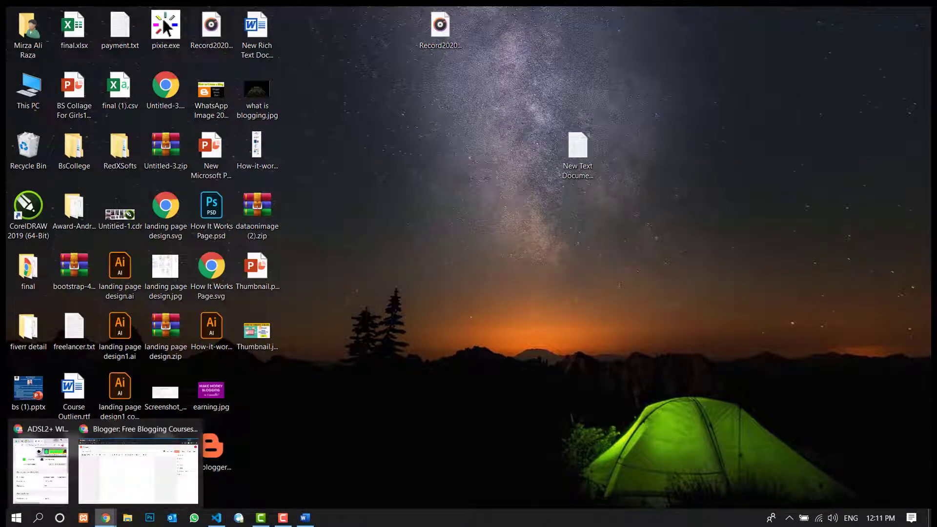
pyautogui.click(128, 473)
pyautogui.click(242, 103)
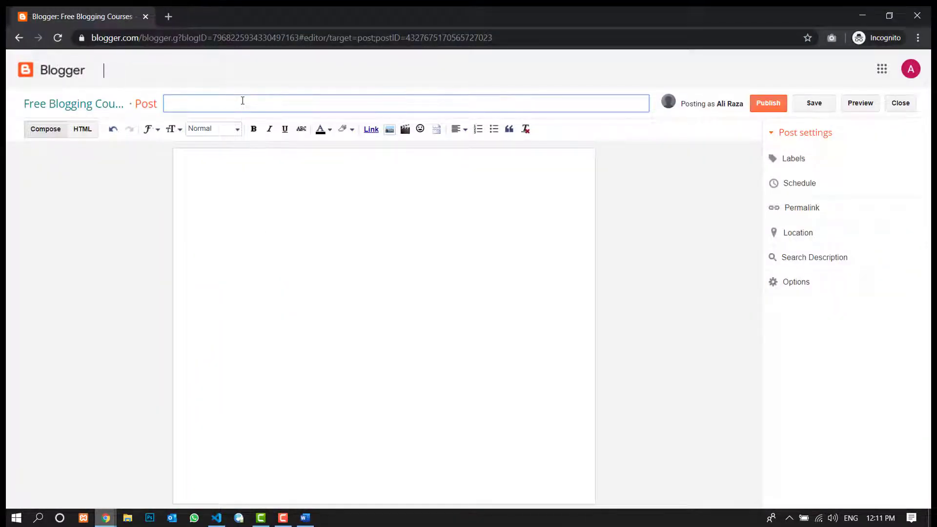
pyautogui.hotkey('ctrl', 'v')
pyautogui.hotkey('ctrl', 'a')
pyautogui.click(223, 103)
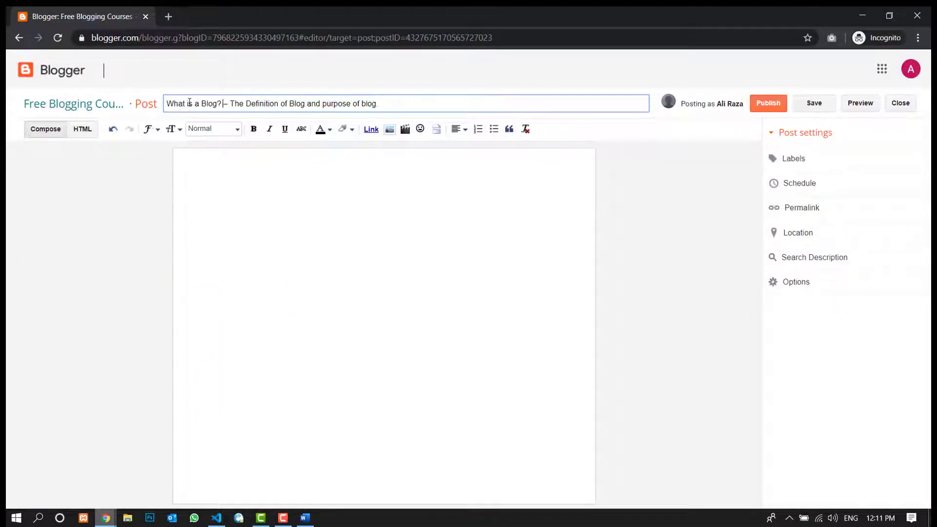
pyautogui.moveTo(230, 104); pyautogui.dragTo(418, 101)
pyautogui.click(308, 104)
pyautogui.click(419, 103)
pyautogui.click(333, 236)
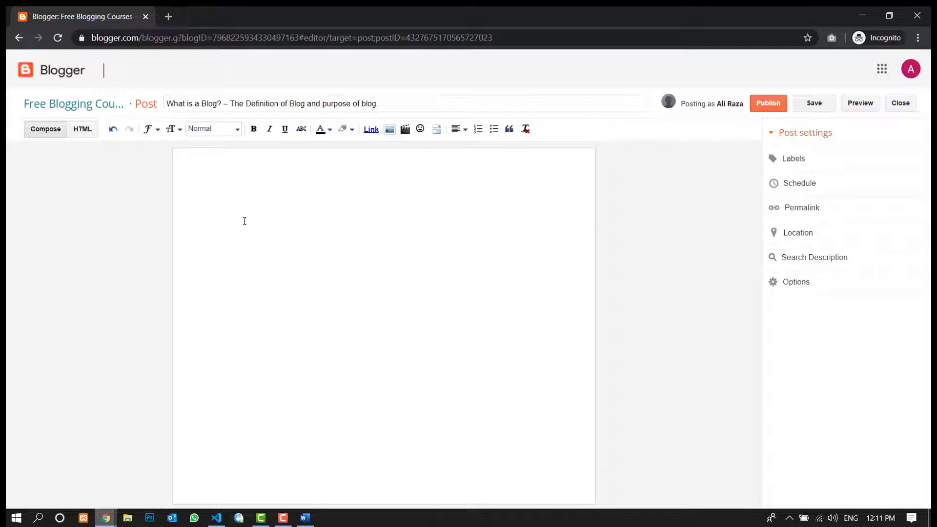
# - Visit studmatic.com in a new tab, examine how its post list shows images with titles, and close the tab
pyautogui.click(168, 16)
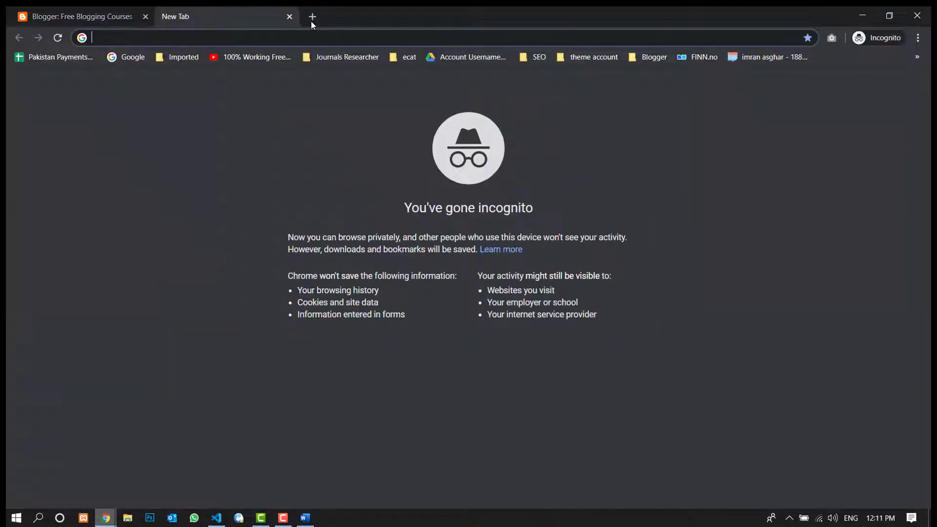
pyautogui.write('stud')
pyautogui.press('Return')
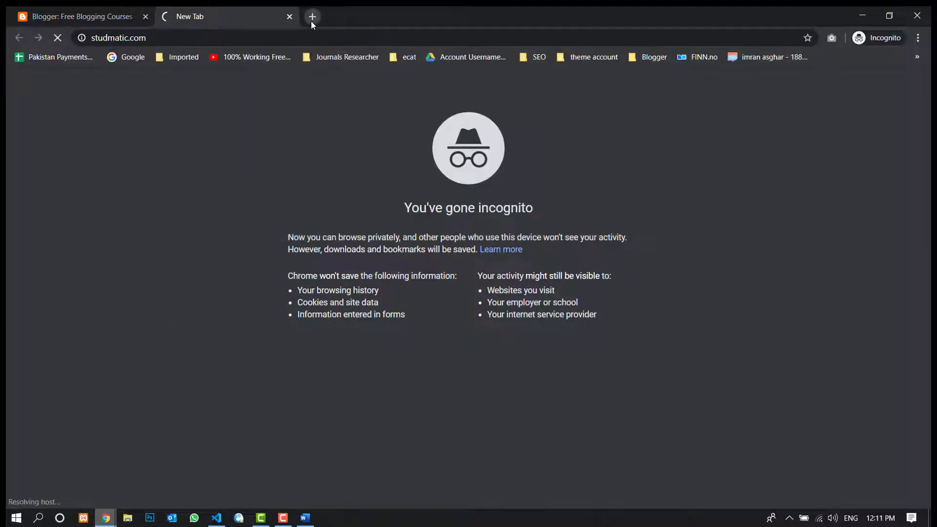
pyautogui.click(71, 12)
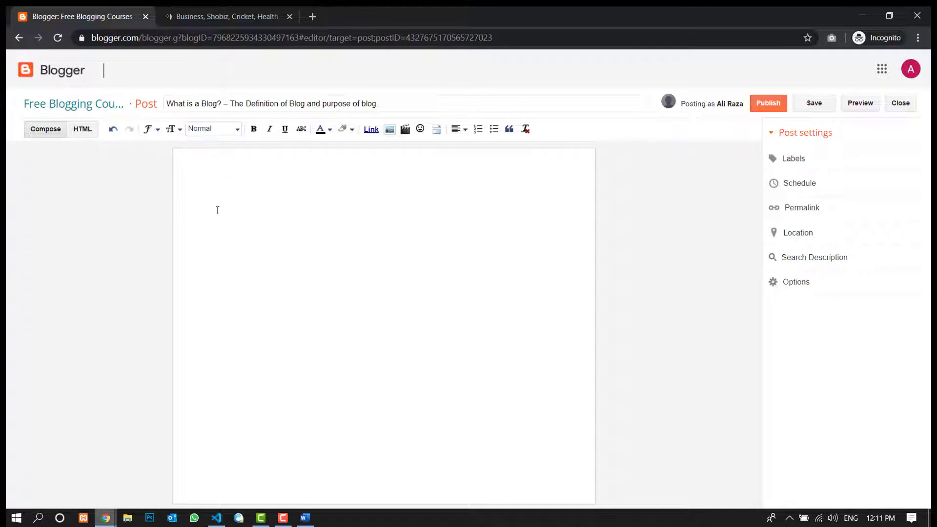
pyautogui.click(214, 16)
pyautogui.scroll(-4, 279, 188)
pyautogui.scroll(2, 402, 180)
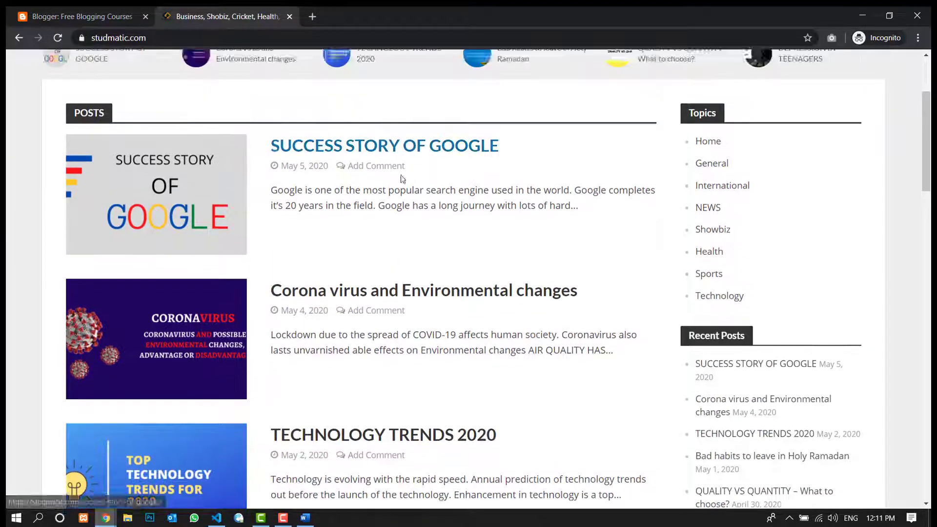
pyautogui.scroll(-4, 587, 235)
pyautogui.scroll(1, 215, 180)
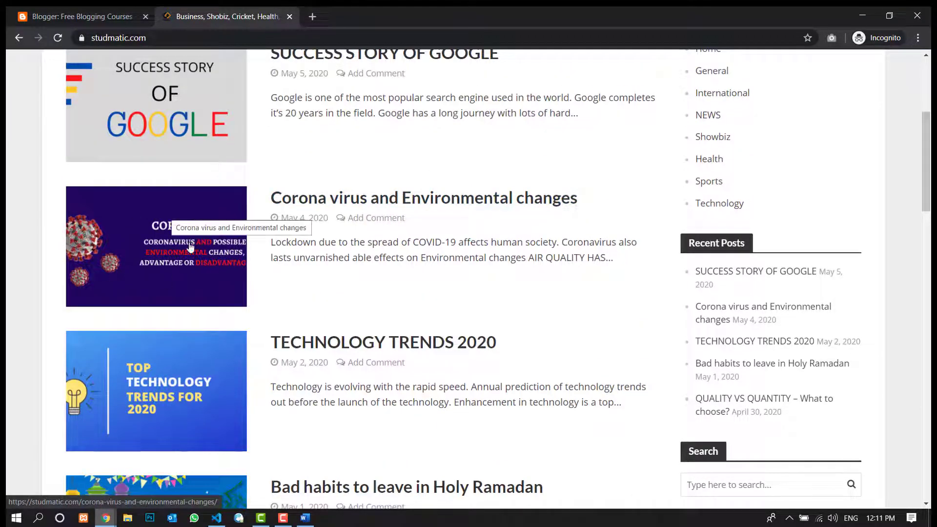
pyautogui.click(289, 18)
# - Upload the image "what is blogging.jpg" from the Desktop and insert it into the post body
pyautogui.click(223, 187)
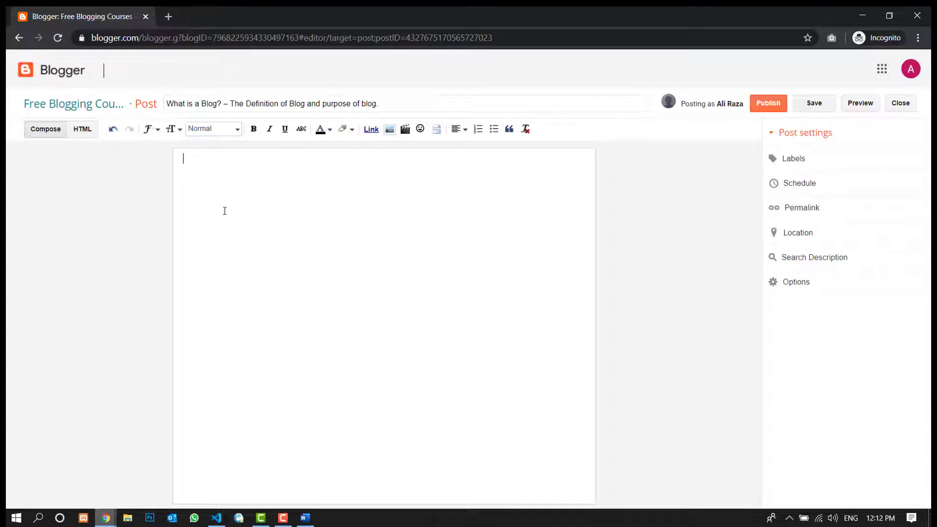
pyautogui.click(390, 130)
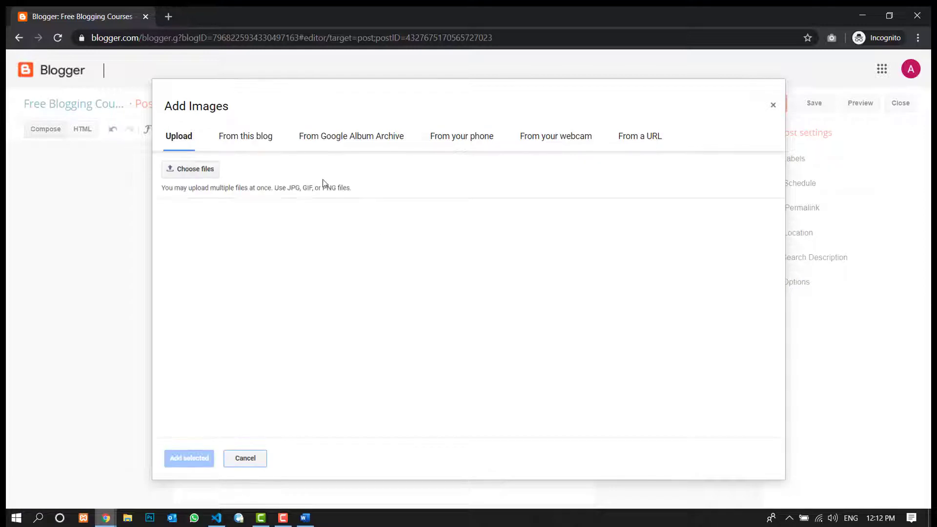
pyautogui.click(206, 171)
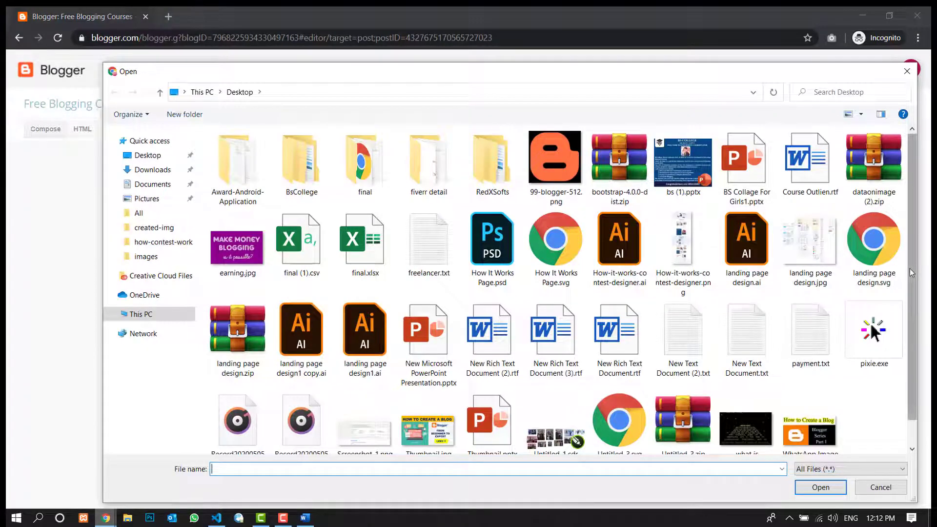
pyautogui.moveTo(912, 283); pyautogui.dragTo(911, 322)
pyautogui.doubleClick(745, 403)
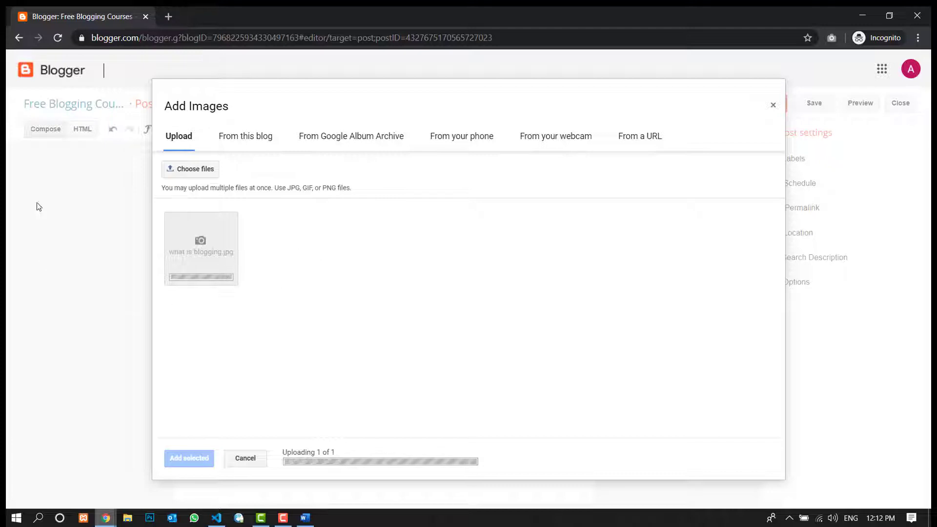
pyautogui.click(224, 246)
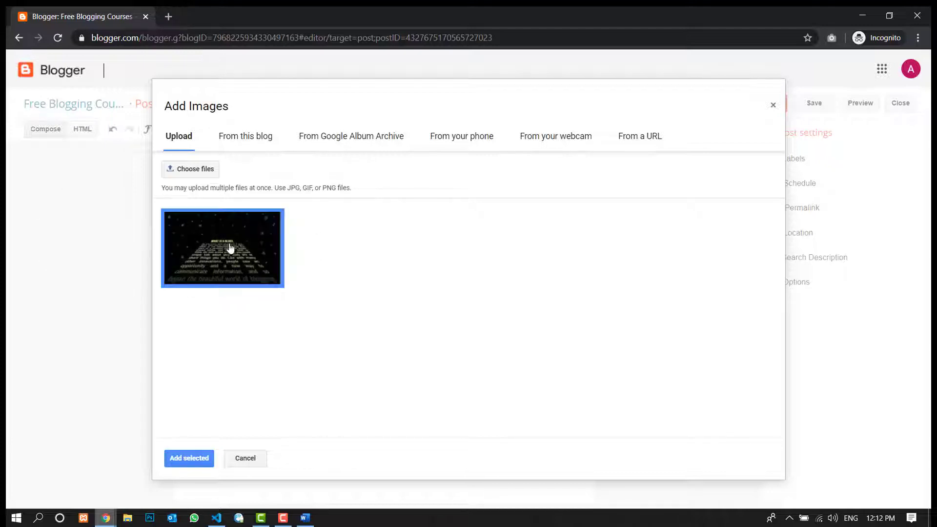
pyautogui.click(172, 455)
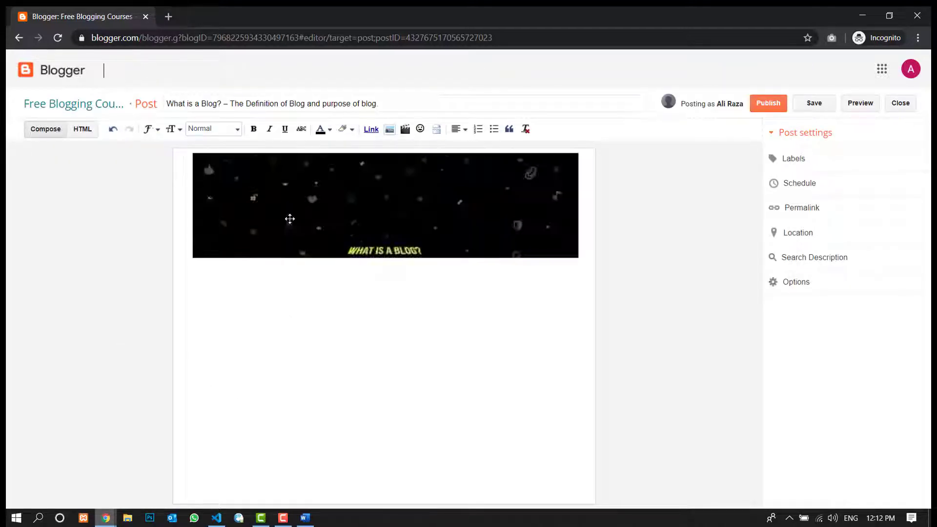
# - Try the Small, Medium, Large and X-Large sizes on the post's header image in turn
pyautogui.click(388, 228)
pyautogui.click(220, 236)
pyautogui.click(361, 223)
pyautogui.click(236, 249)
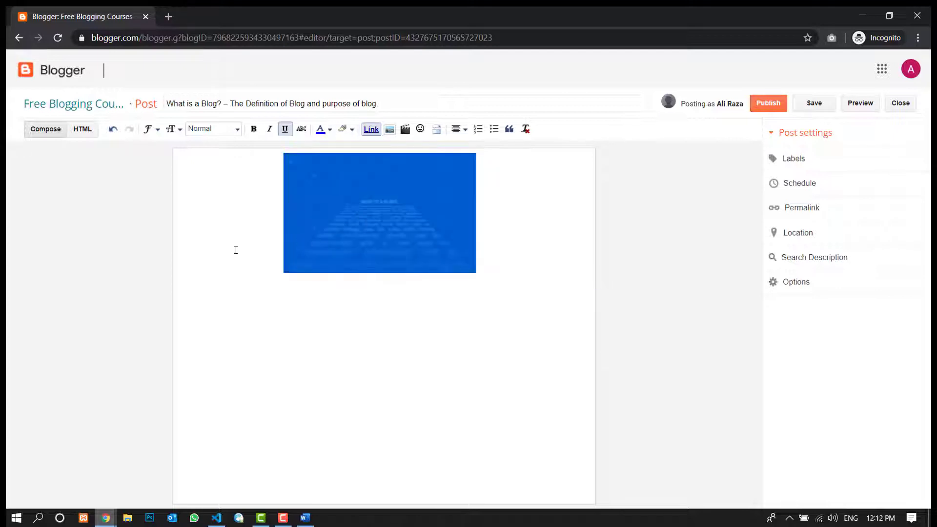
pyautogui.click(354, 222)
pyautogui.click(244, 246)
pyautogui.click(346, 234)
pyautogui.click(255, 252)
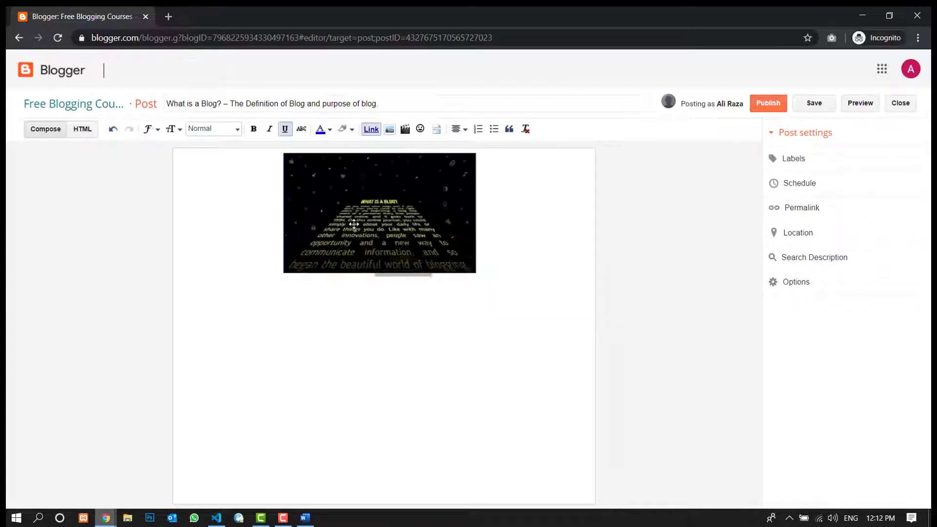
pyautogui.click(345, 231)
pyautogui.click(294, 281)
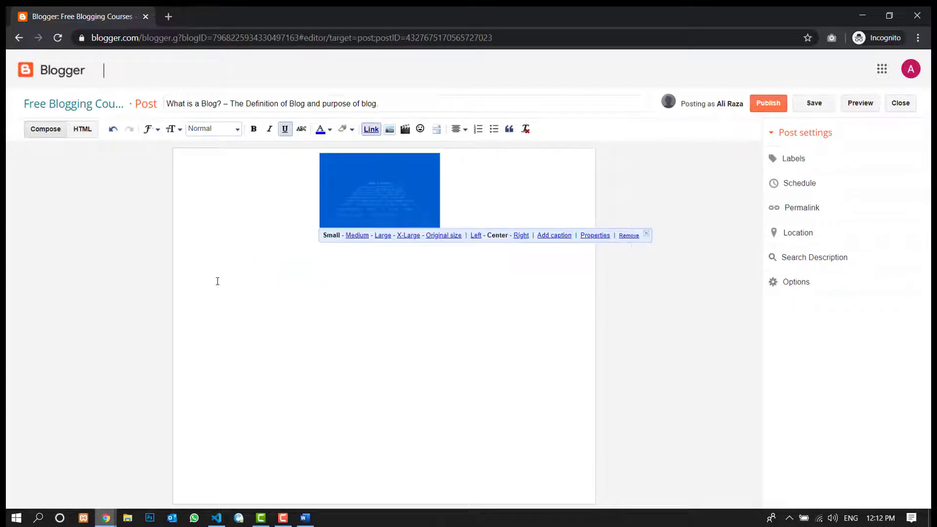
pyautogui.click(361, 236)
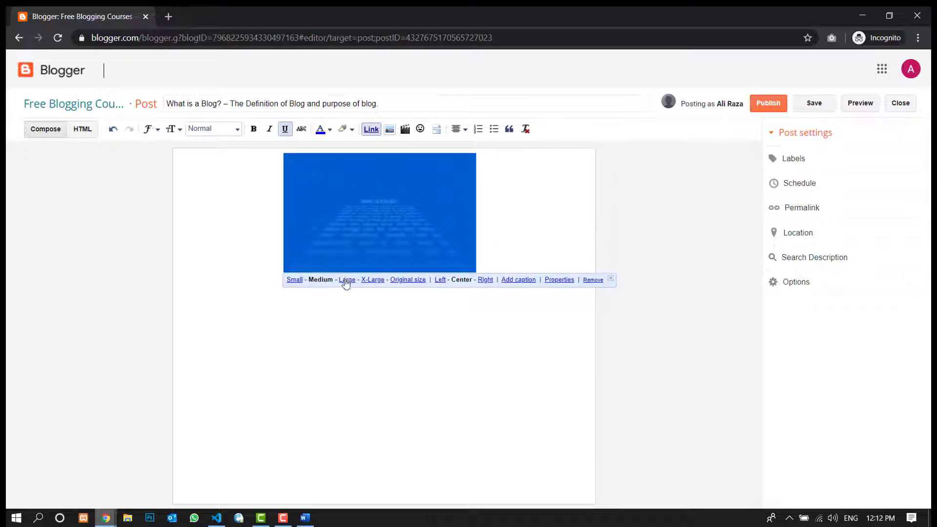
pyautogui.click(344, 275)
pyautogui.click(348, 309)
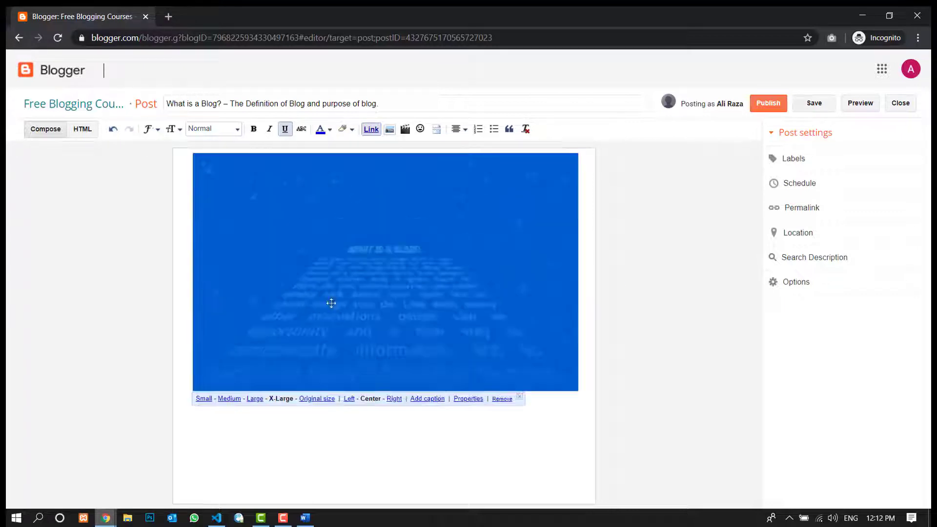
# - Set the header image's size to Large
pyautogui.click(414, 426)
pyautogui.click(389, 252)
pyautogui.click(308, 420)
pyautogui.click(349, 271)
pyautogui.click(254, 399)
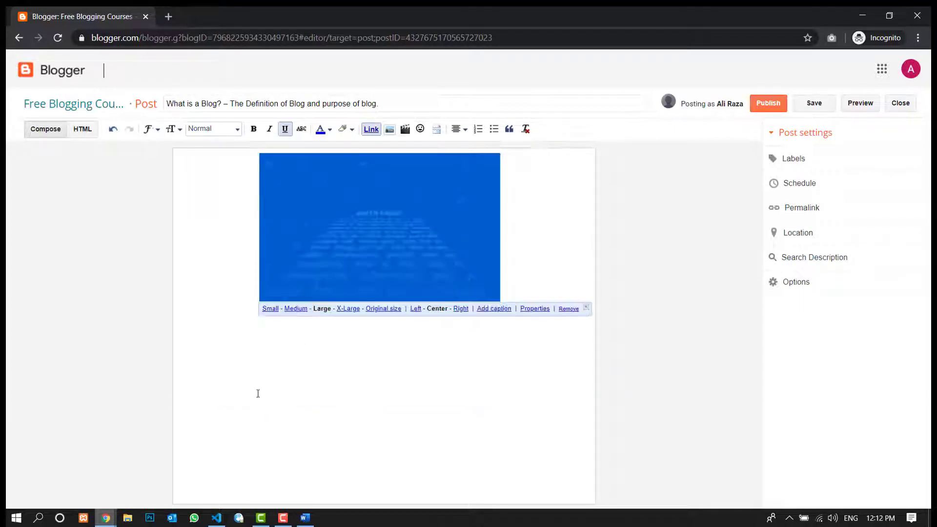
# - Add a caption to the header image, try "Blog image" as its text, and clear the caption text
pyautogui.click(436, 375)
pyautogui.click(410, 267)
pyautogui.click(279, 371)
pyautogui.click(380, 239)
pyautogui.click(493, 308)
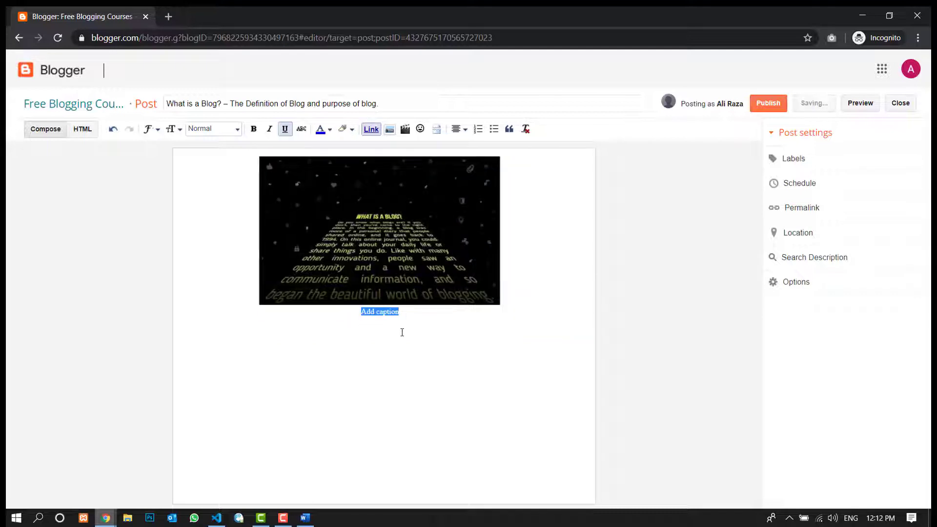
pyautogui.write('B')
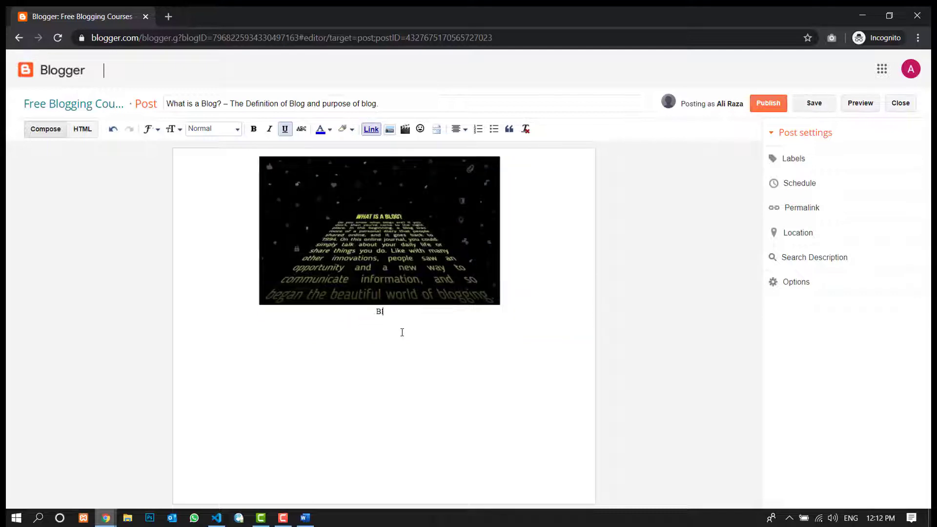
pyautogui.write('log image')
pyautogui.press('BackSpace')
pyautogui.press('BackSpace')
pyautogui.press('BackSpace')
pyautogui.press('BackSpace')
pyautogui.press('BackSpace')
pyautogui.press('BackSpace')
pyautogui.press('BackSpace')
pyautogui.press('BackSpace')
pyautogui.press('BackSpace')
pyautogui.press('BackSpace')
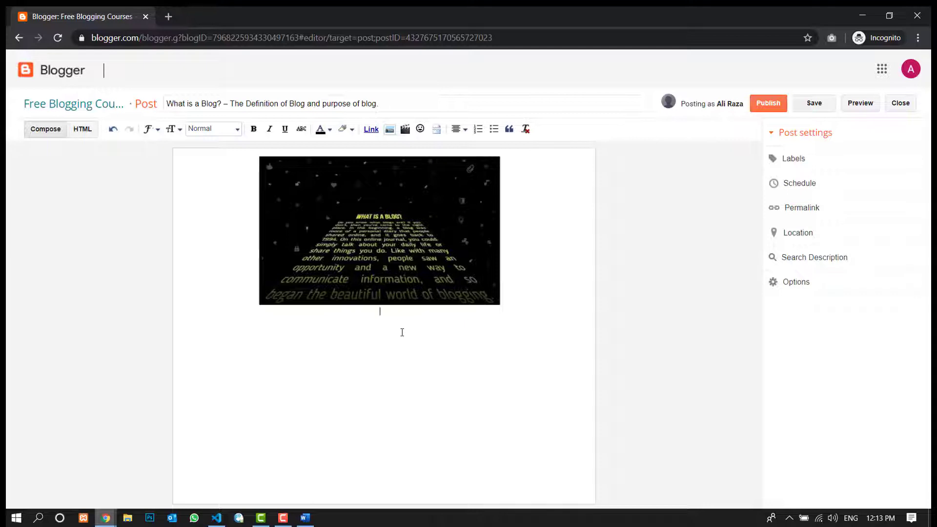
# - Switch to the Word article and copy its body from the "What is a Blog?" heading through the final paragraph on publishing schedules
pyautogui.click(406, 340)
pyautogui.click(404, 269)
pyautogui.click(399, 340)
pyautogui.click(305, 516)
pyautogui.scroll(-6, 383, 310)
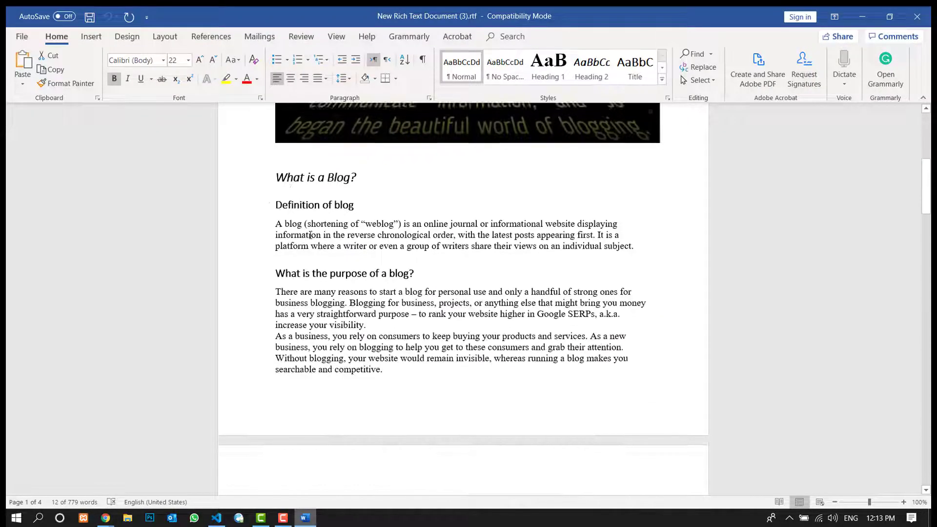
pyautogui.moveTo(275, 177); pyautogui.dragTo(451, 504)
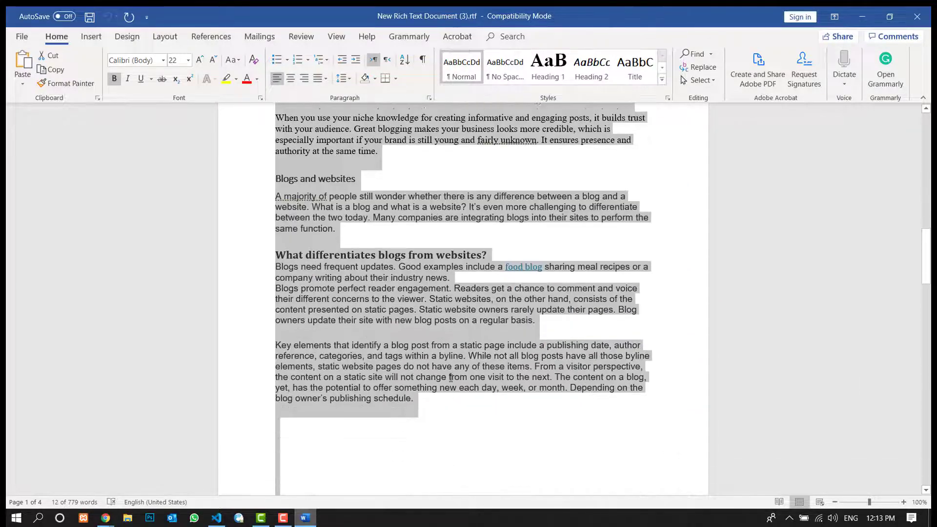
pyautogui.moveTo(450, 377); pyautogui.dragTo(412, 168)
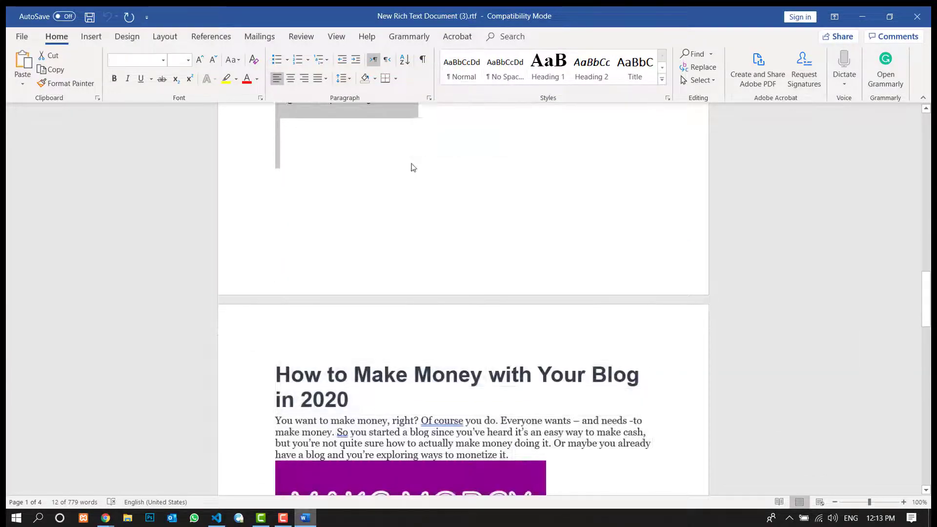
pyautogui.scroll(9, 440, 281)
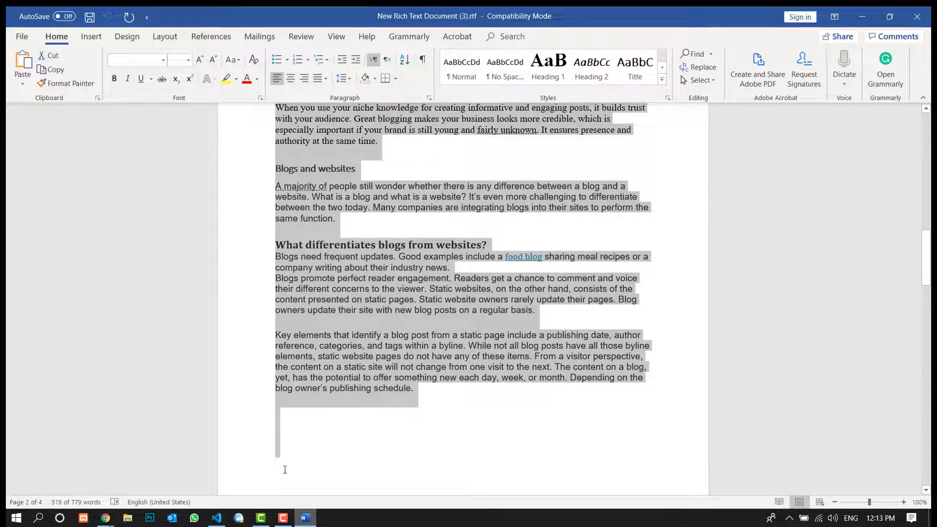
pyautogui.hotkey('ctrl', 'c')
# - Switch back to Blogger in Chrome and paste the copied article text below the header image
pyautogui.hotkey('alt', 'Tab')
pyautogui.hotkey('ctrl', 'v')
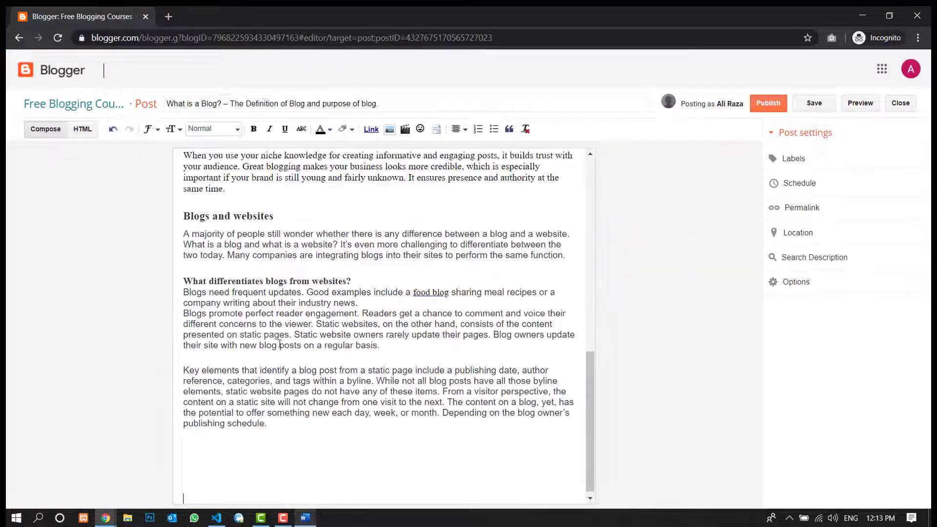
pyautogui.scroll(10, 361, 340)
pyautogui.scroll(-10, 355, 338)
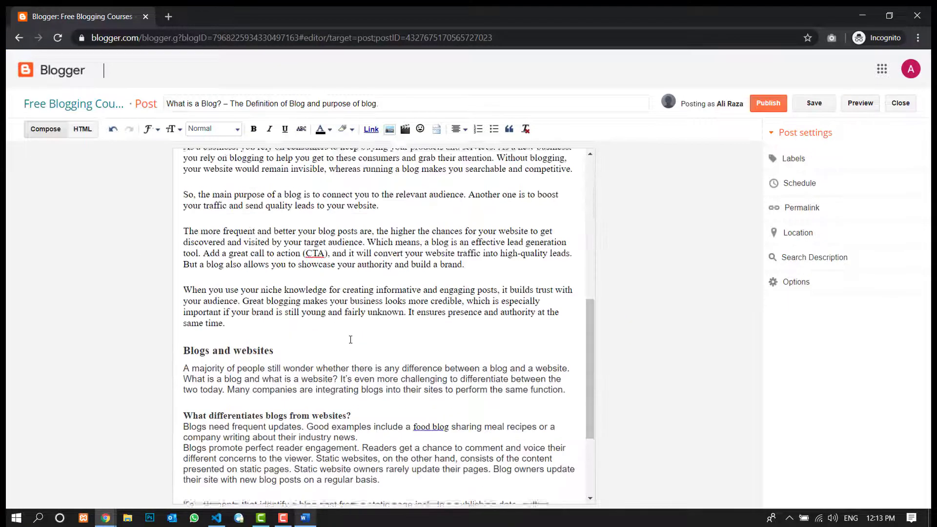
# - Justify the whole article text from the "What is a Blog?" heading to the last paragraph
pyautogui.moveTo(285, 423); pyautogui.dragTo(166, 346)
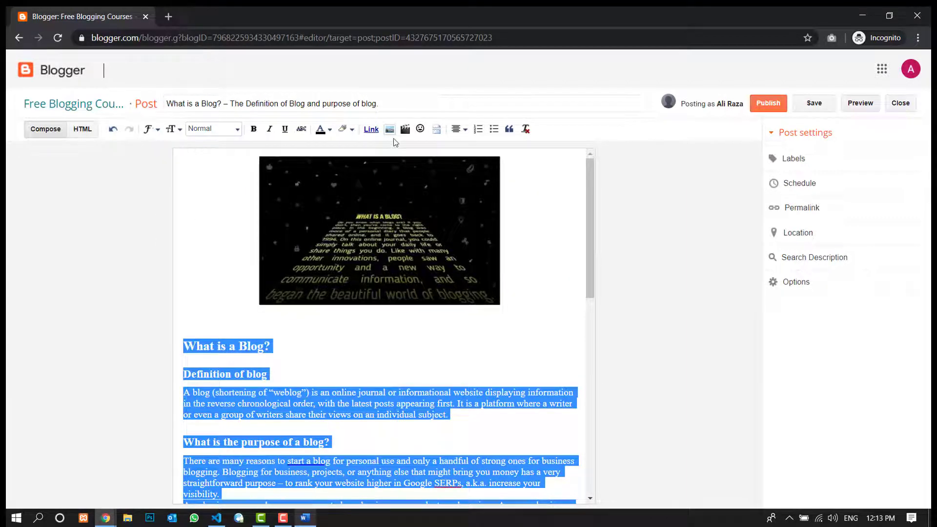
pyautogui.click(461, 129)
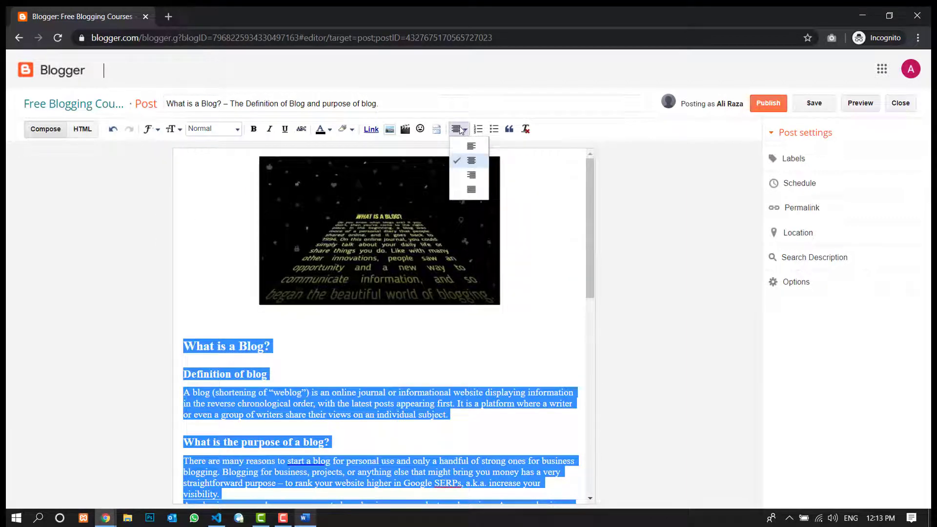
pyautogui.click(471, 189)
pyautogui.scroll(-3, 591, 258)
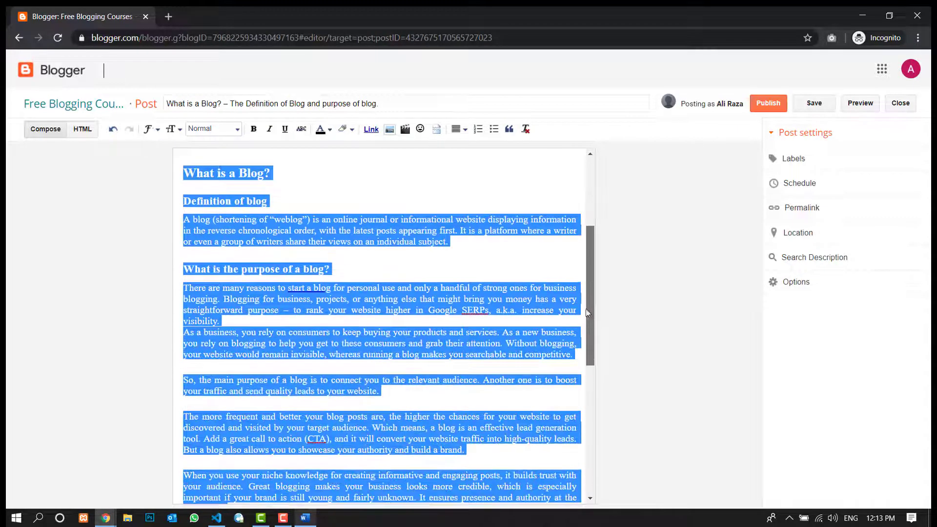
pyautogui.scroll(-6, 479, 256)
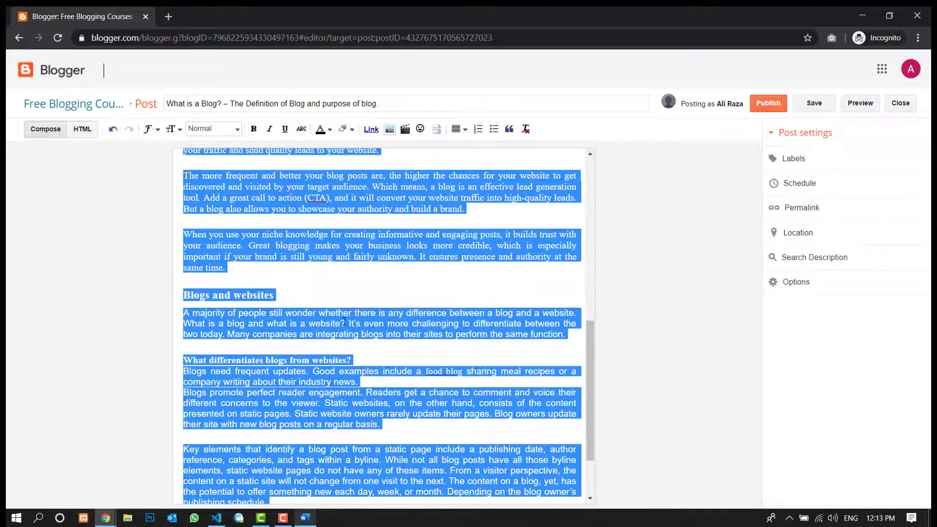
pyautogui.click(308, 447)
pyautogui.moveTo(271, 422); pyautogui.dragTo(184, 366)
pyautogui.click(418, 425)
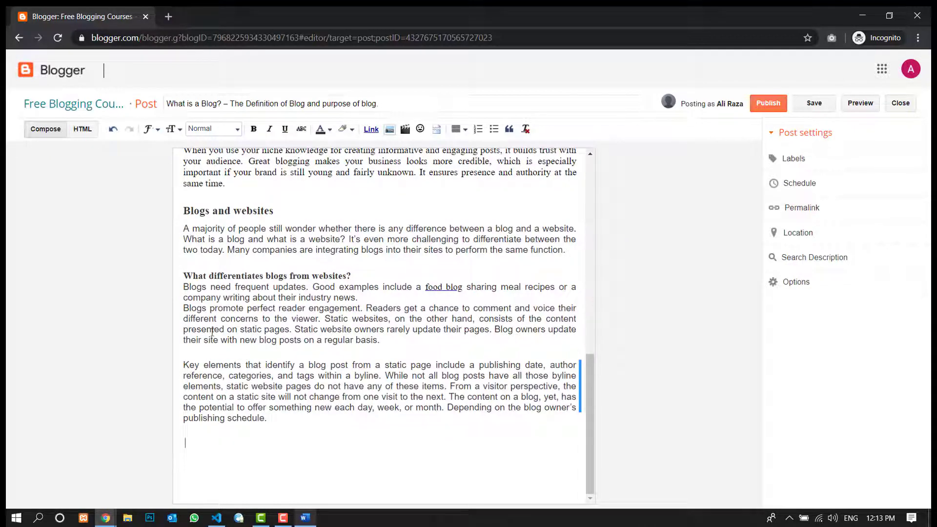
pyautogui.scroll(10, 400, 307)
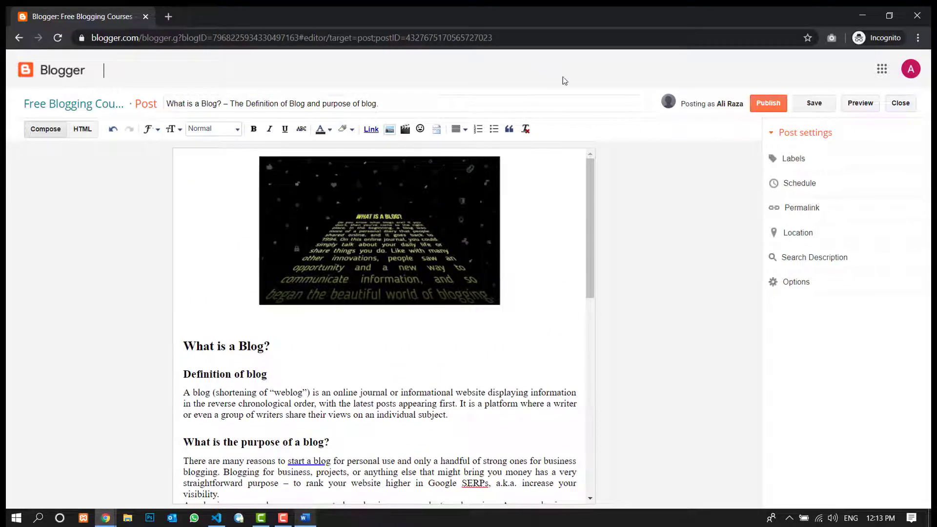
# - Preview the post, examine how its title, header image and article text are laid out, and return to the editor
pyautogui.click(859, 103)
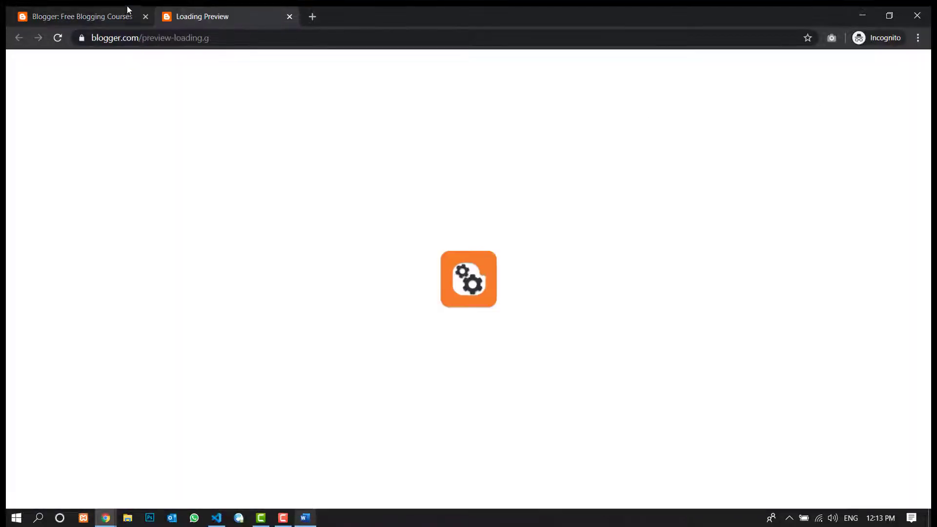
pyautogui.click(128, 10)
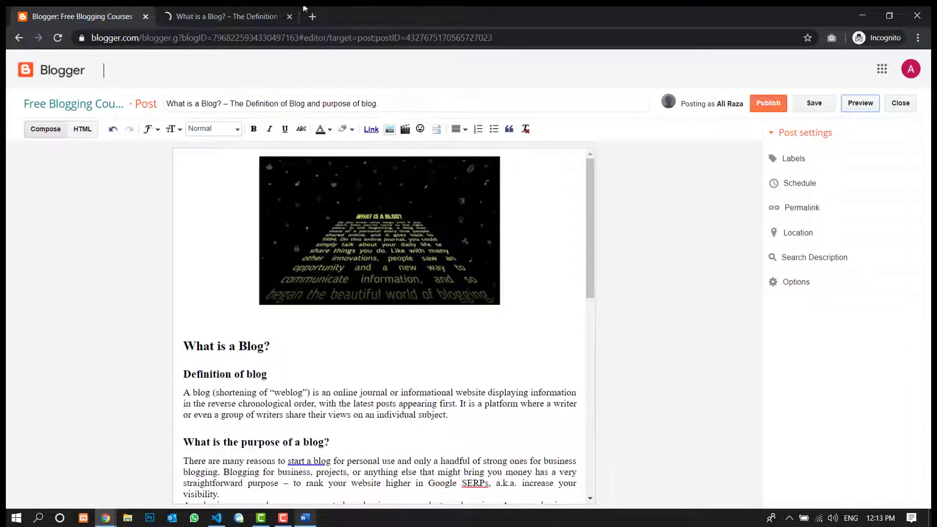
pyautogui.click(261, 15)
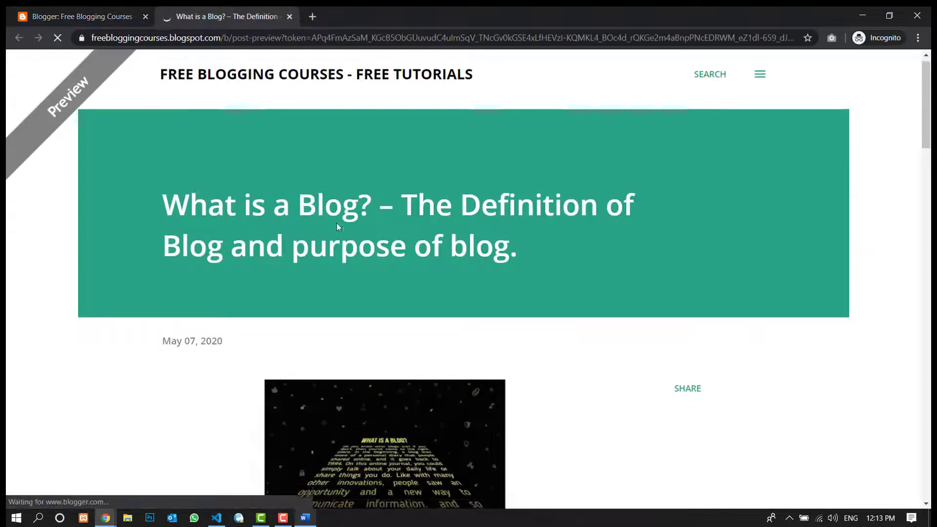
pyautogui.scroll(-15, 337, 227)
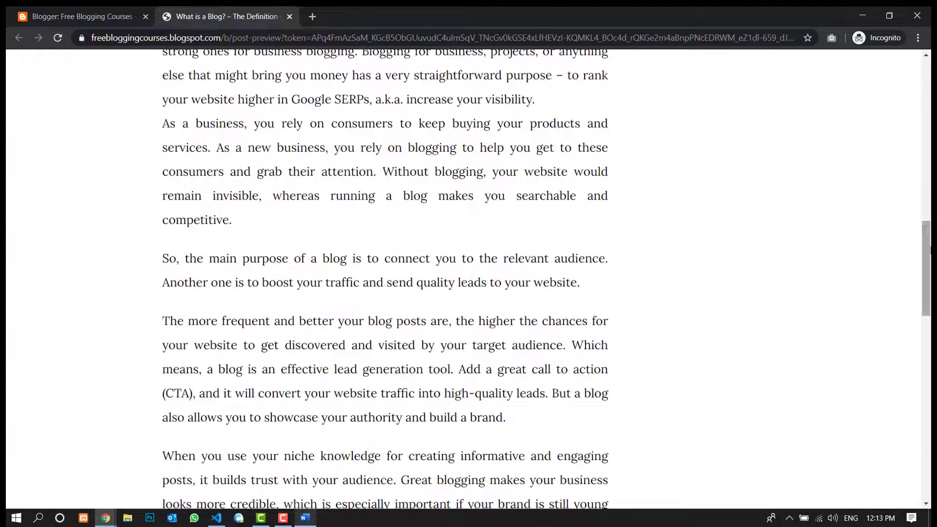
pyautogui.scroll(-10, 288, 268)
pyautogui.scroll(15, 288, 268)
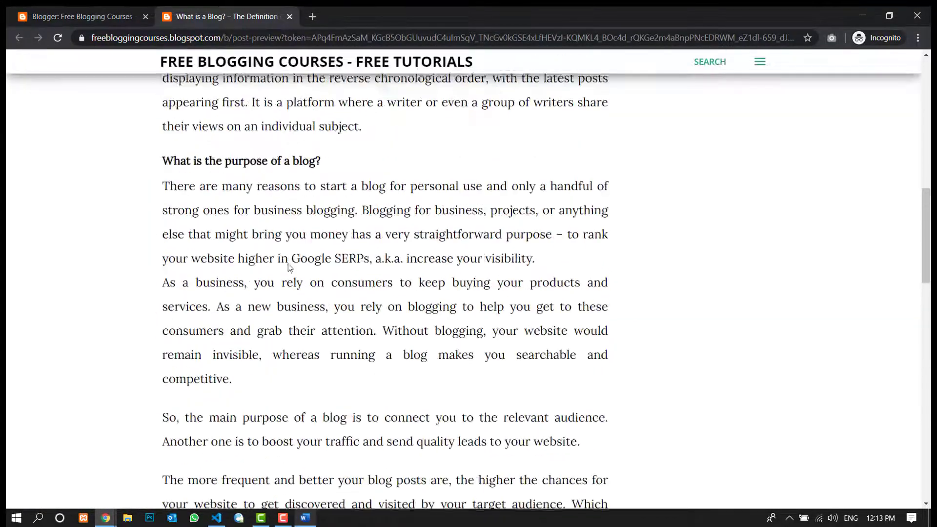
pyautogui.scroll(12, 285, 264)
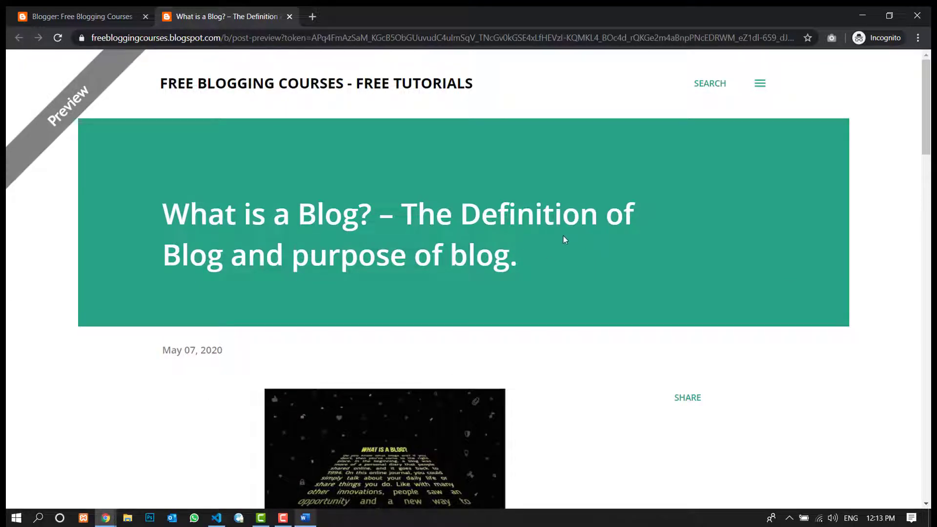
pyautogui.scroll(-2, 341, 227)
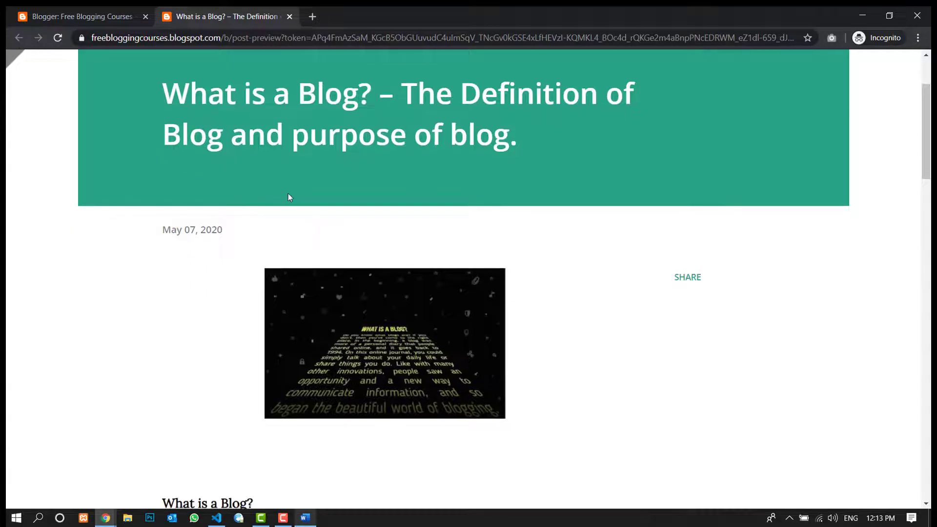
pyautogui.scroll(-16, 226, 204)
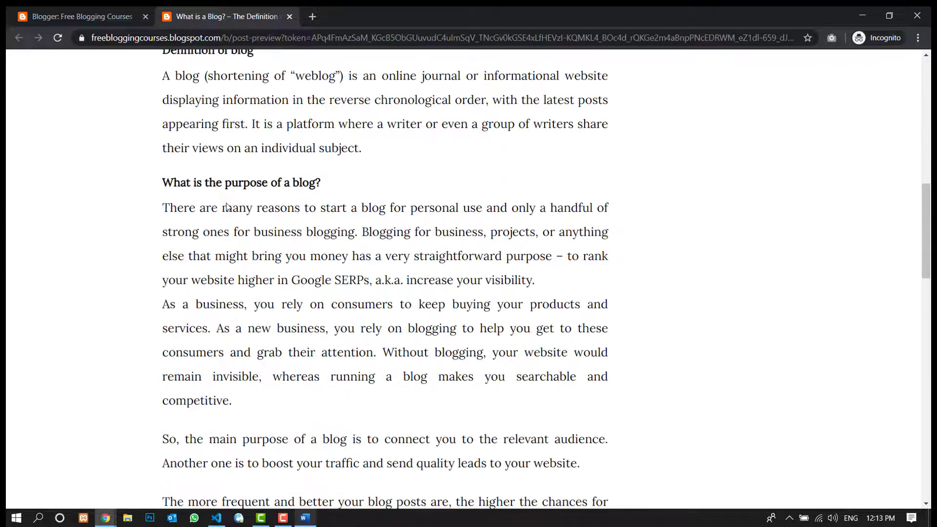
pyautogui.scroll(-5, 226, 208)
pyautogui.click(54, 16)
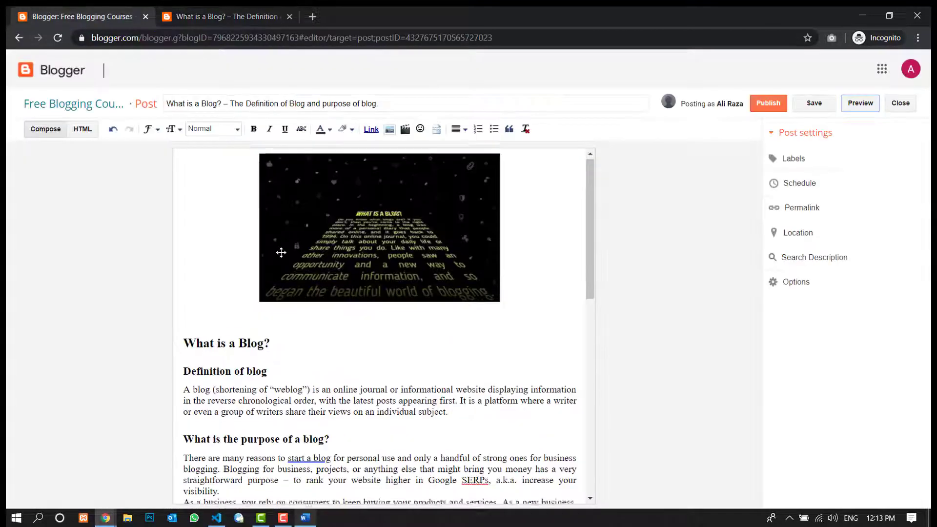
pyautogui.scroll(-15, 279, 251)
pyautogui.moveTo(284, 418); pyautogui.dragTo(193, 427)
pyautogui.scroll(1, 213, 251)
pyautogui.click(229, 233)
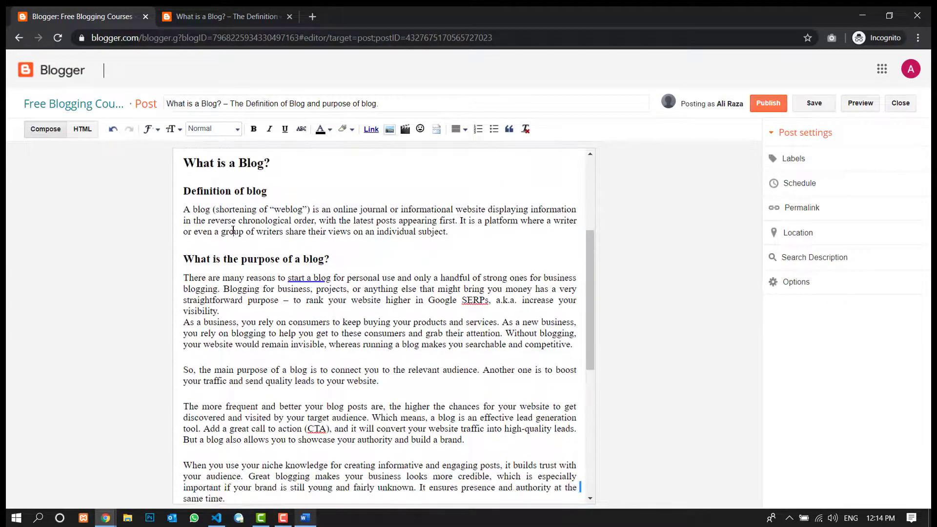
pyautogui.click(173, 127)
pyautogui.click(173, 126)
pyautogui.click(148, 129)
pyautogui.click(279, 246)
pyautogui.scroll(-6, 279, 246)
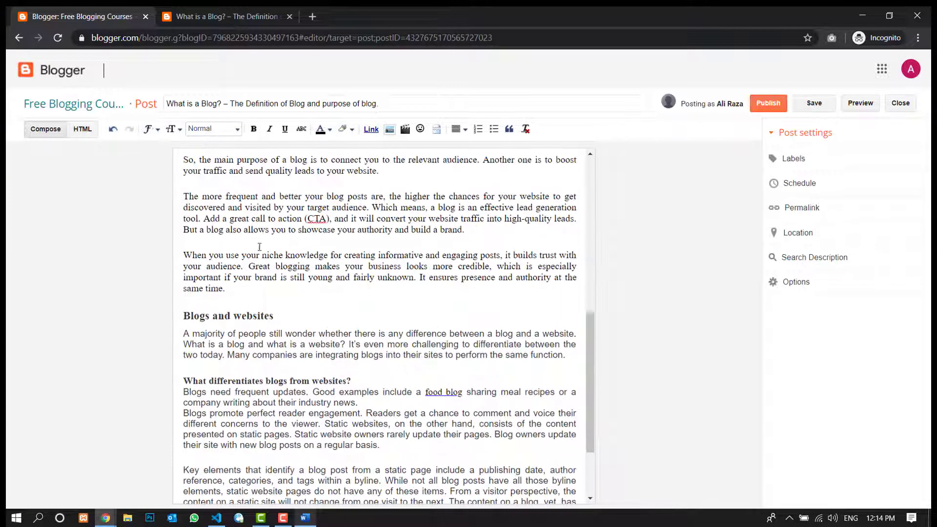
# - Set the font of the text from the "Blogs and websites" heading to the end of the article to Arial
pyautogui.moveTo(284, 418); pyautogui.dragTo(176, 209)
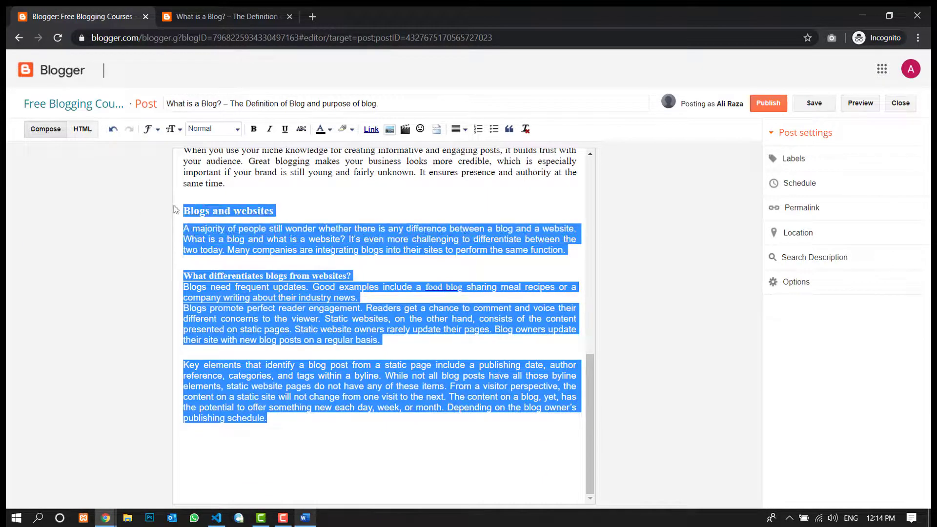
pyautogui.click(151, 129)
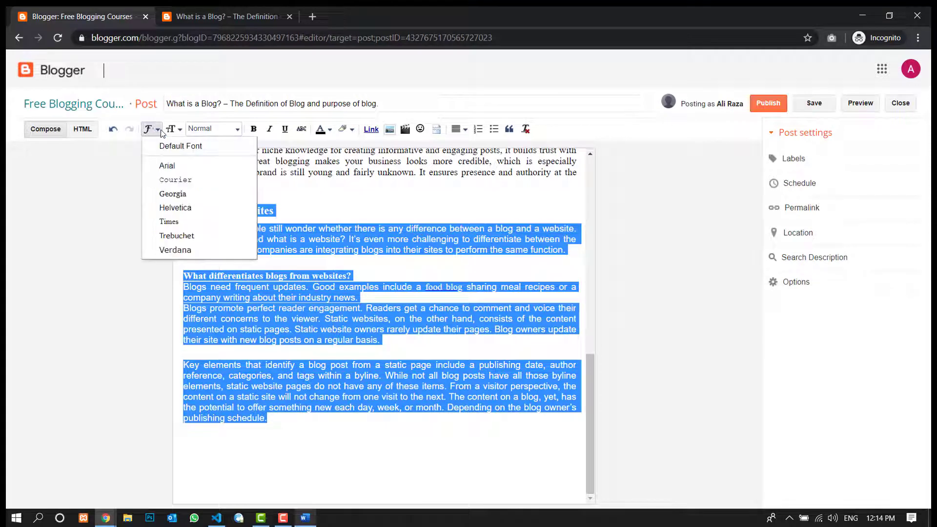
pyautogui.click(164, 166)
pyautogui.click(288, 340)
pyautogui.scroll(3, 232, 265)
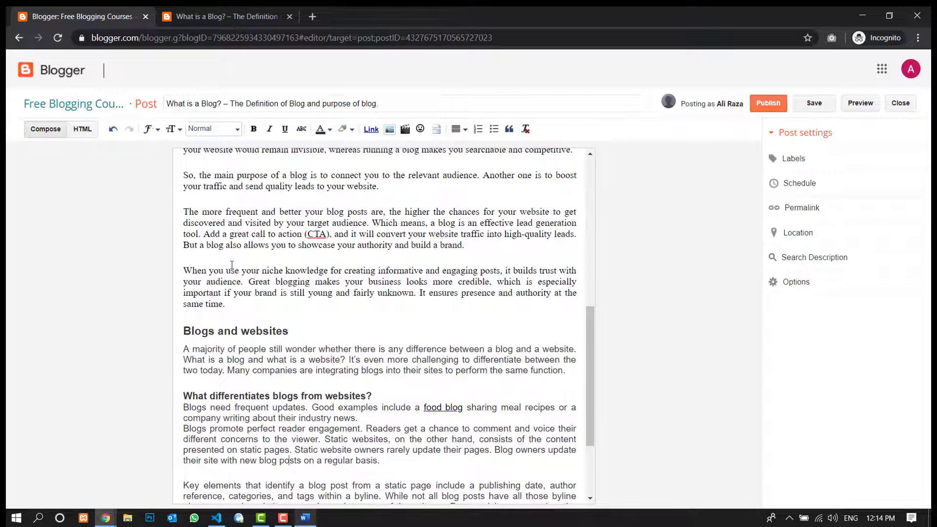
# - Set the font of the text from the "Blogs and websites" heading to the end of the article to Times
pyautogui.scroll(-3, 351, 372)
pyautogui.moveTo(267, 418); pyautogui.dragTo(181, 211)
pyautogui.click(158, 129)
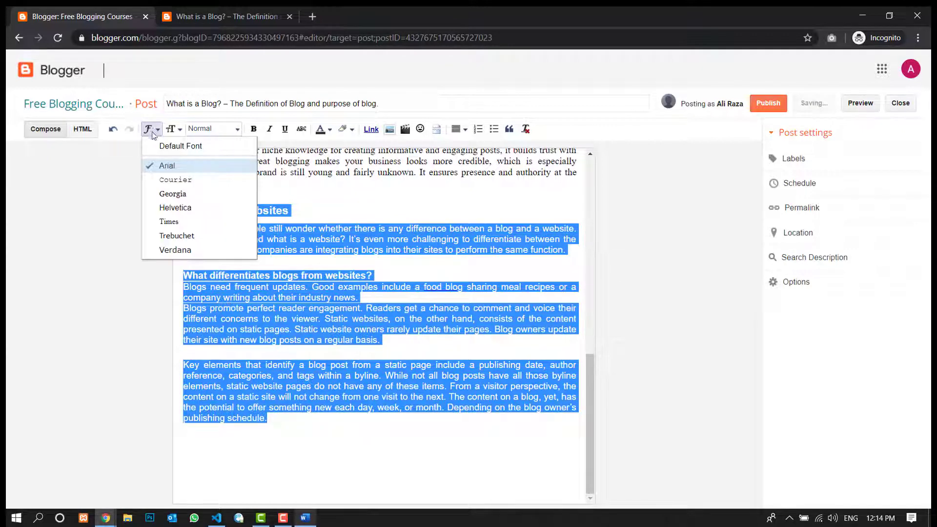
pyautogui.click(170, 222)
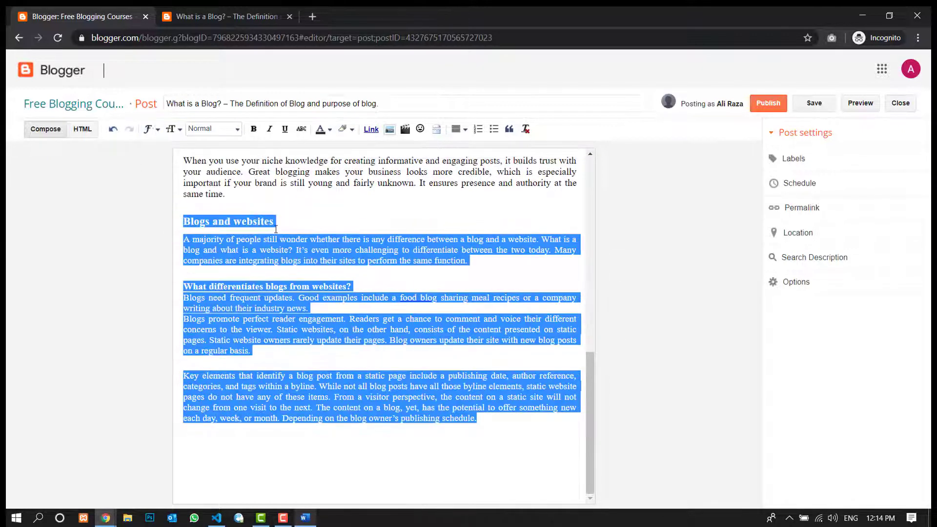
pyautogui.click(326, 259)
# - Apply justified alignment to the first paragraph under the "Blogs and websites" heading
pyautogui.scroll(7, 326, 259)
pyautogui.scroll(3, 326, 258)
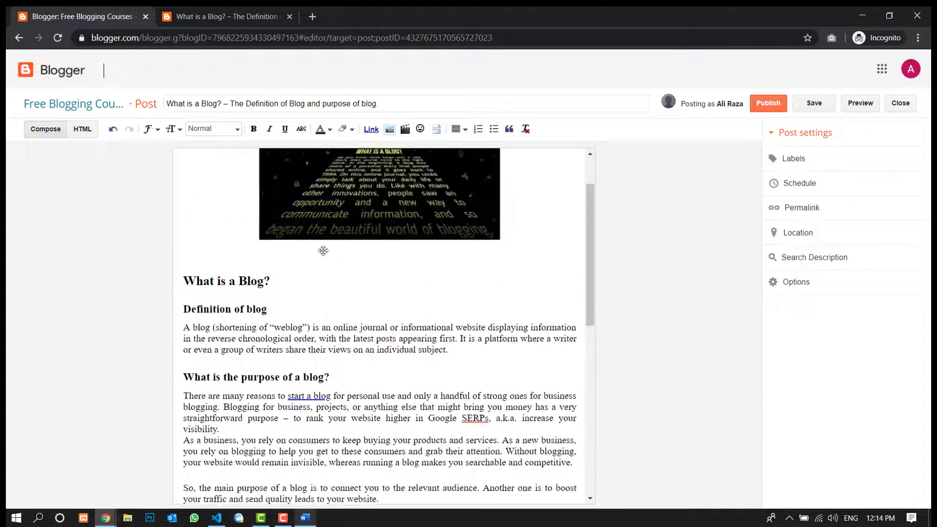
pyautogui.scroll(-9, 327, 266)
pyautogui.scroll(10, 352, 222)
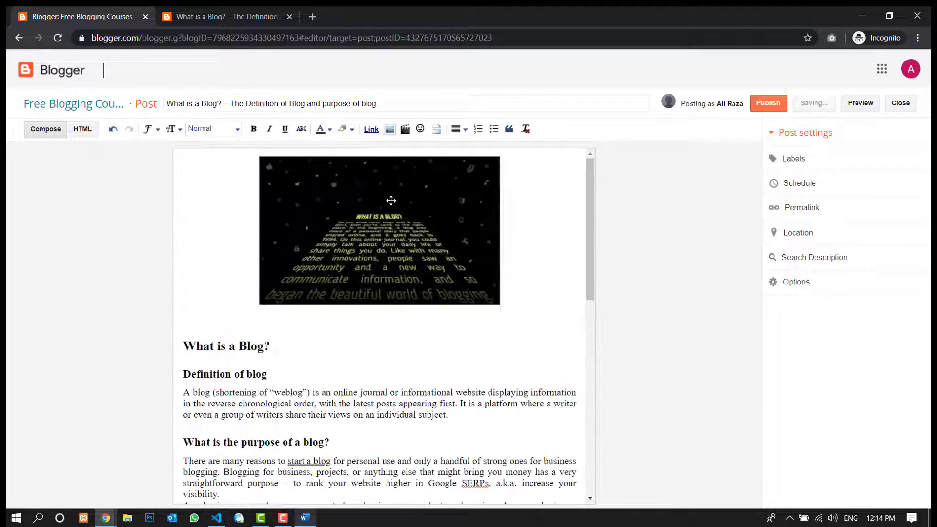
pyautogui.click(459, 129)
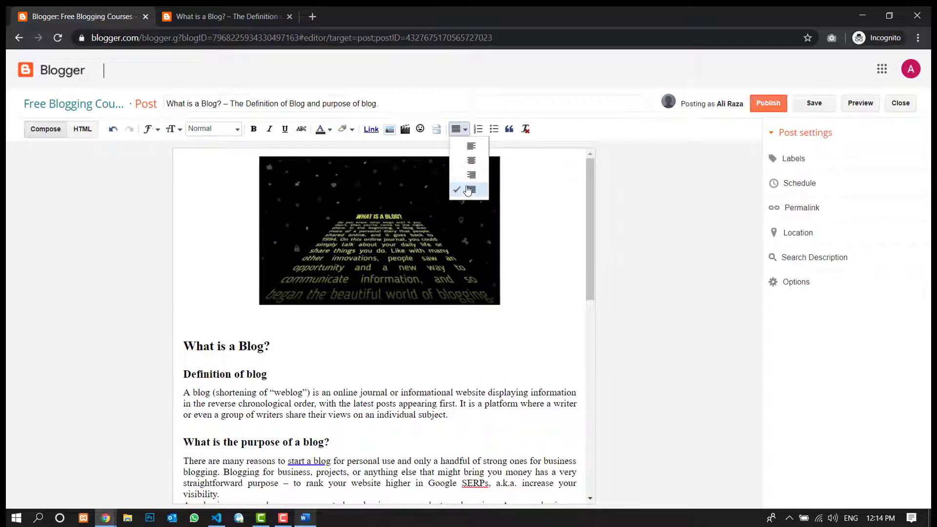
pyautogui.click(470, 190)
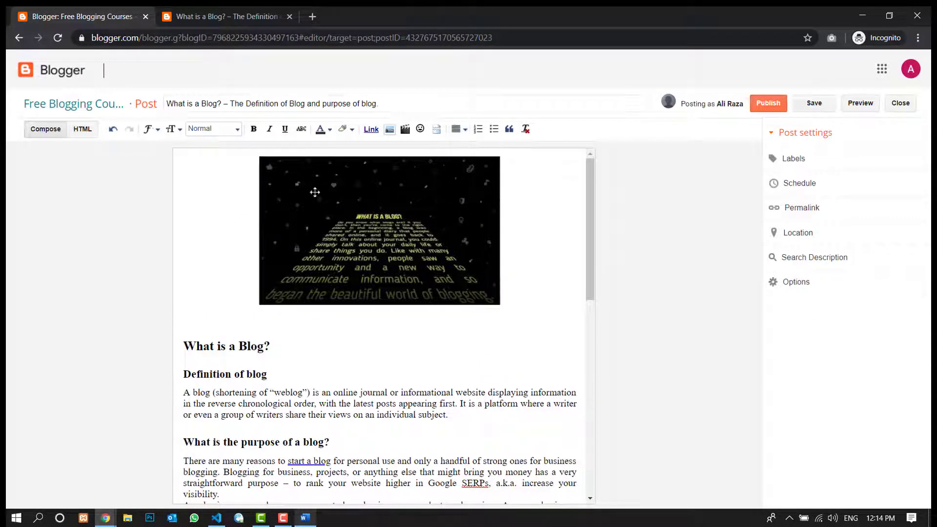
# - Preview the reformatted post and return to the editor
pyautogui.click(866, 105)
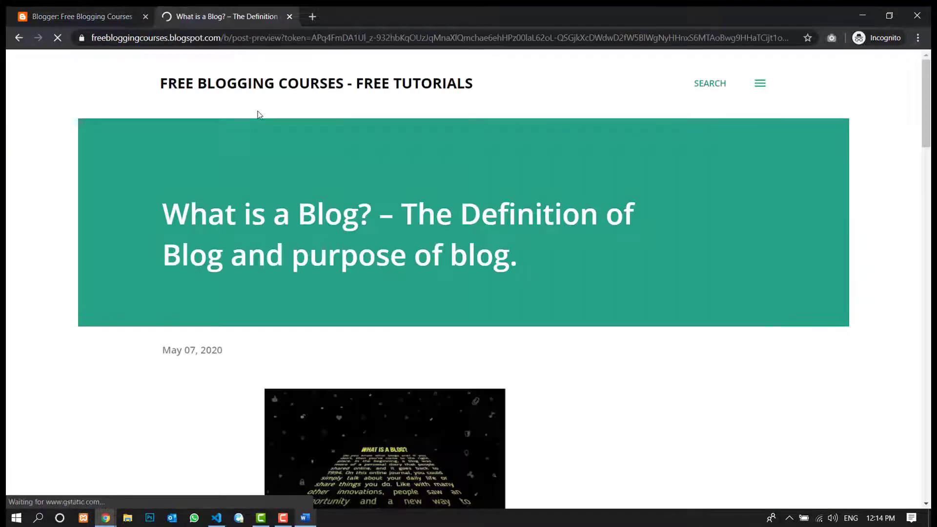
pyautogui.moveTo(926, 140); pyautogui.dragTo(868, 134)
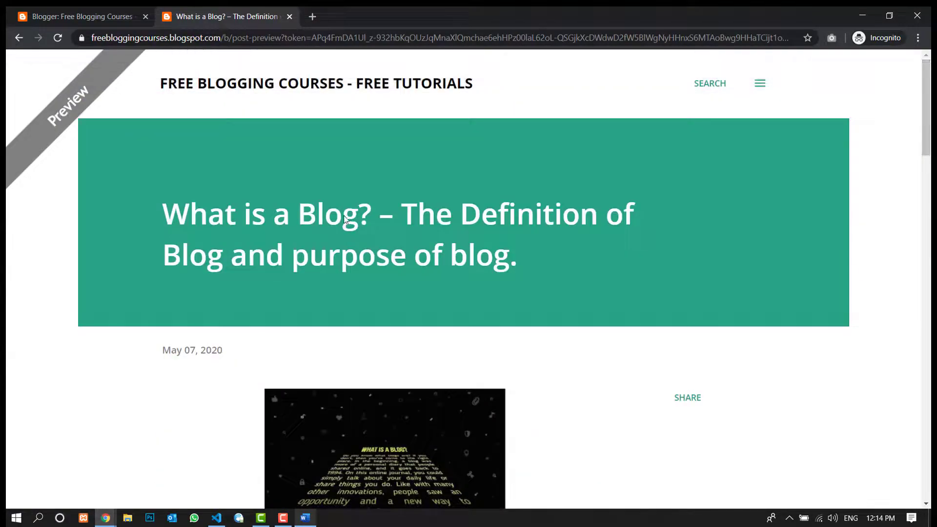
pyautogui.click(124, 16)
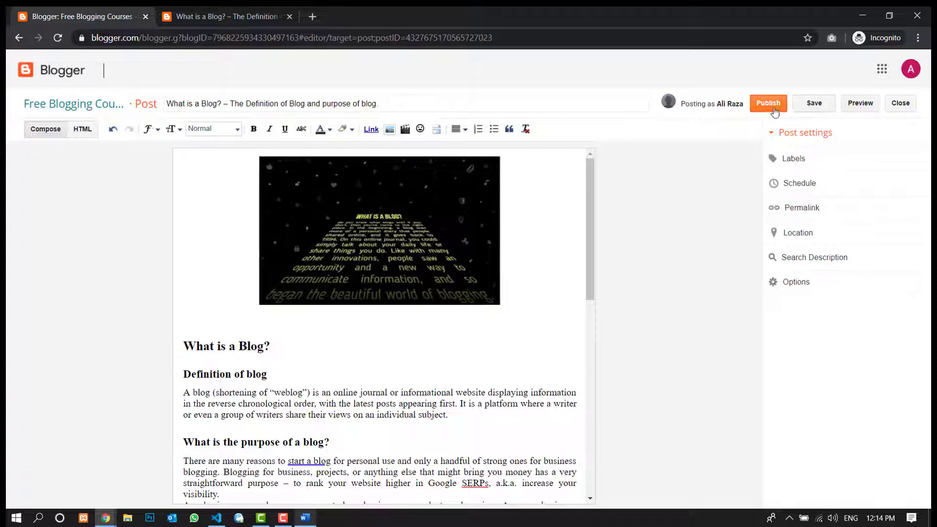
# - Close the post, list the draft posts and reopen the "What is a Blog?" draft for editing
pyautogui.click(900, 104)
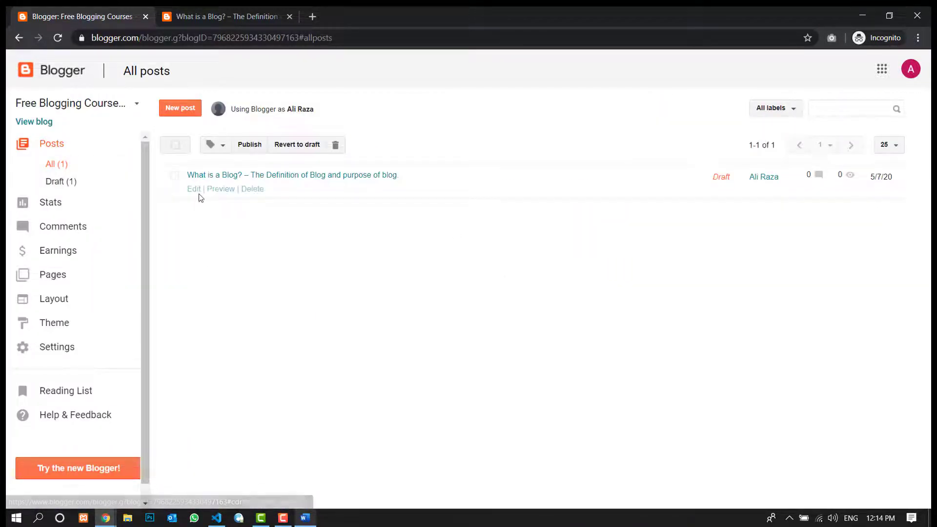
pyautogui.click(84, 187)
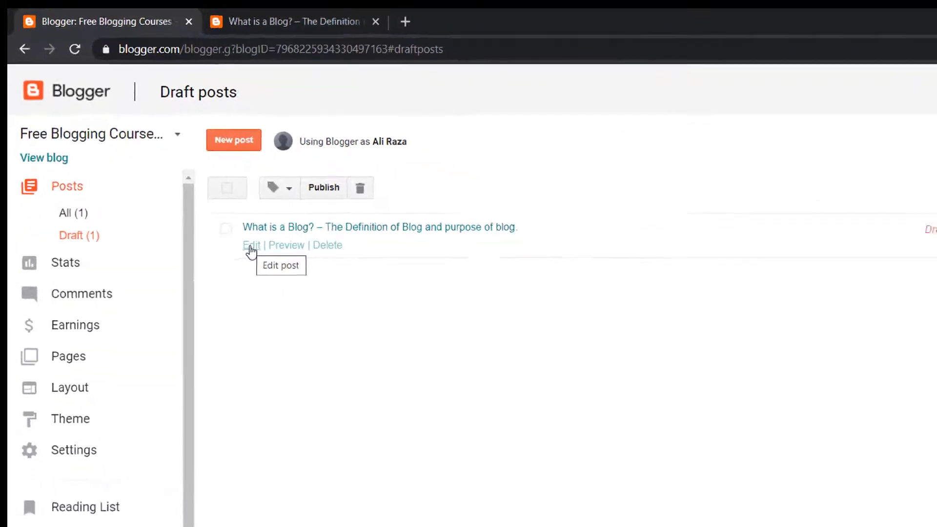
pyautogui.click(289, 282)
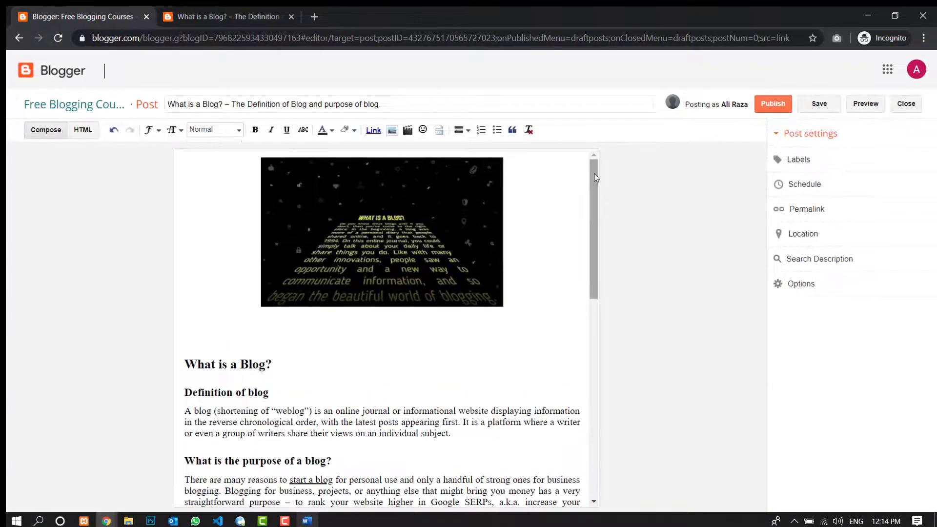
# - Try to remove the blank space between the header image and the "What is a Blog?" heading
pyautogui.moveTo(594, 179); pyautogui.dragTo(600, 87)
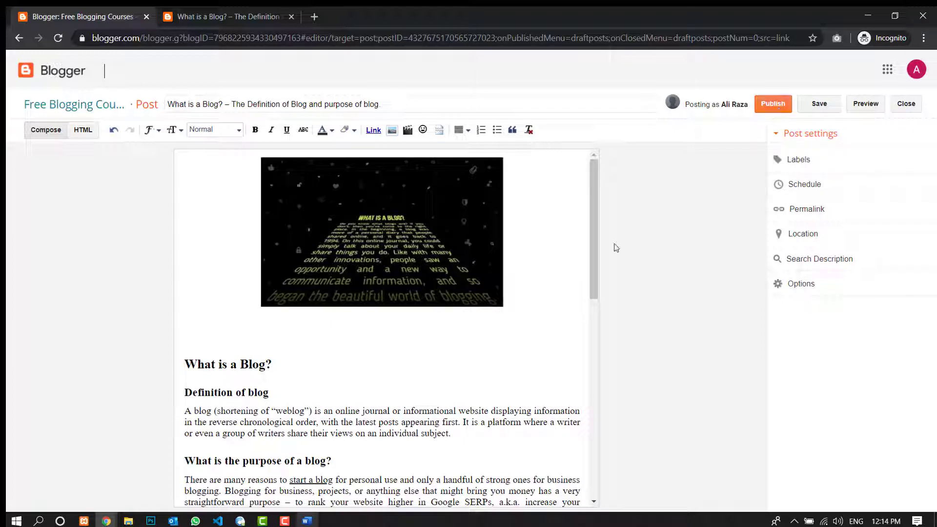
pyautogui.moveTo(594, 243); pyautogui.dragTo(593, 242)
pyautogui.click(405, 260)
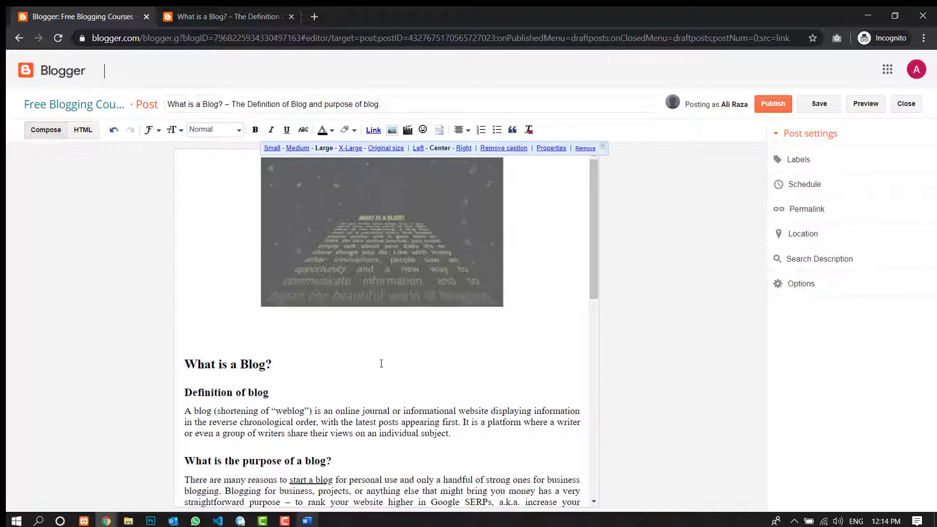
pyautogui.click(381, 364)
pyautogui.click(386, 266)
pyautogui.click(296, 342)
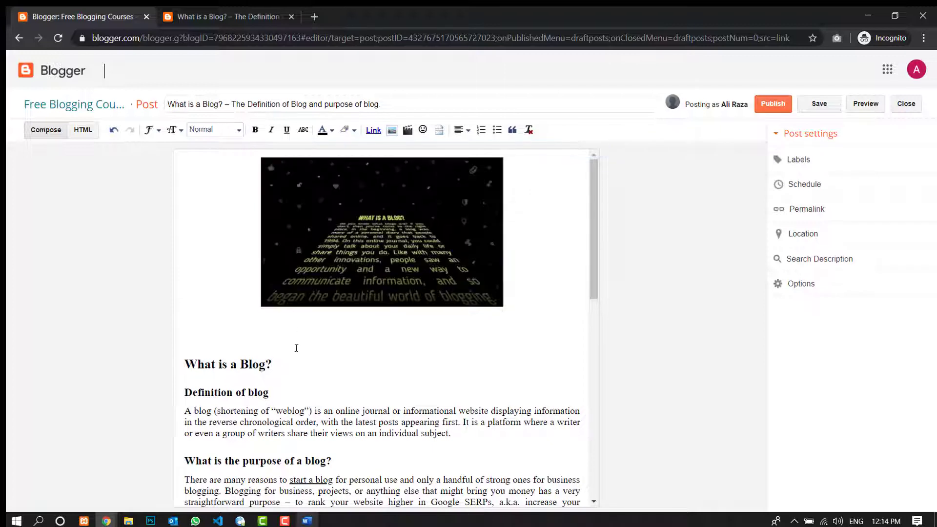
pyautogui.press('BackSpace')
pyautogui.click(310, 351)
pyautogui.press('BackSpace')
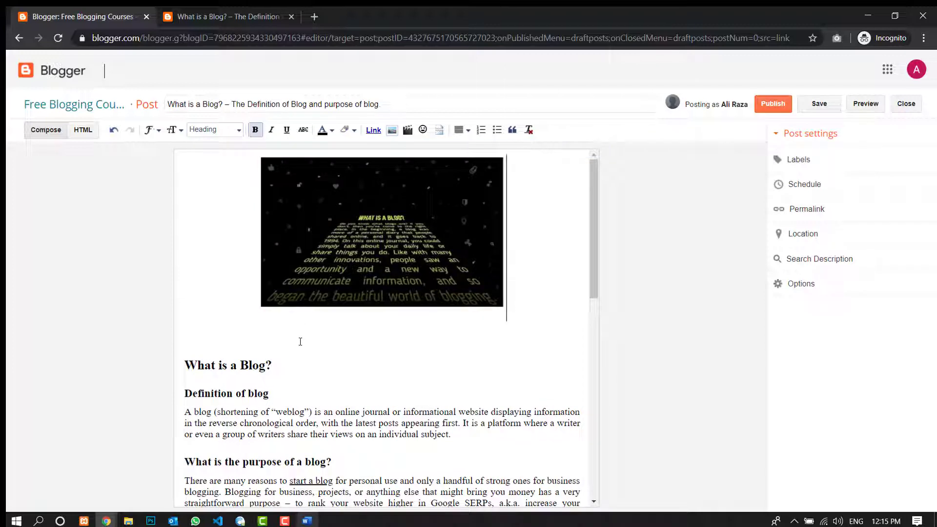
pyautogui.click(413, 274)
pyautogui.click(399, 338)
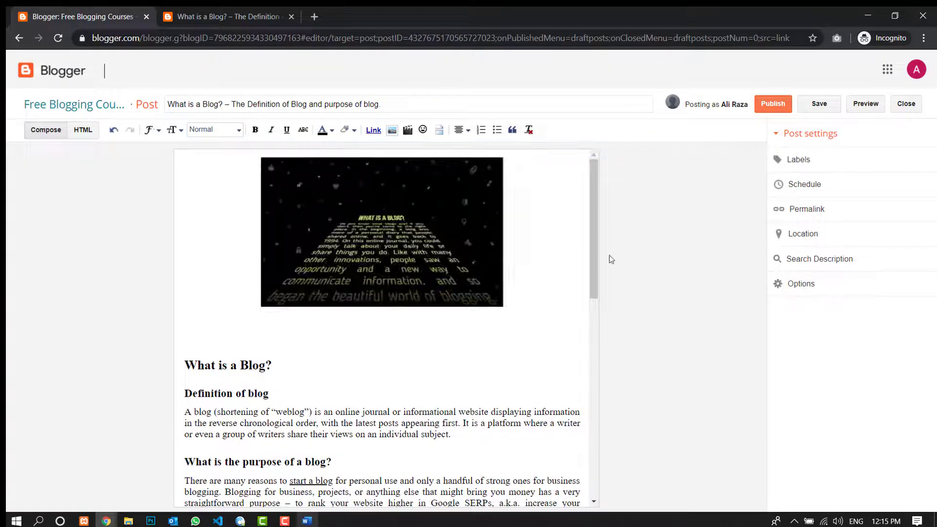
# - Add the labels "blogging course", "blogging" and "blog guide" to the post
pyautogui.moveTo(593, 259); pyautogui.dragTo(604, 238)
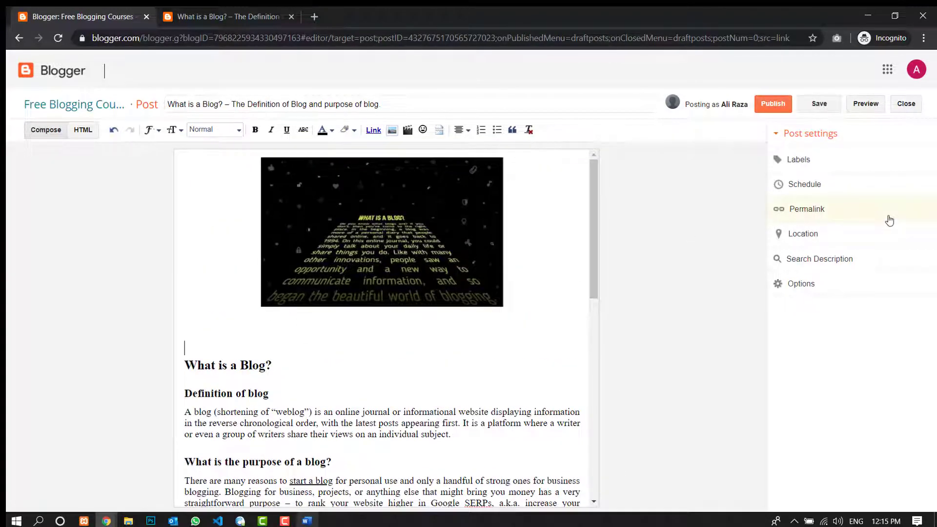
pyautogui.click(829, 164)
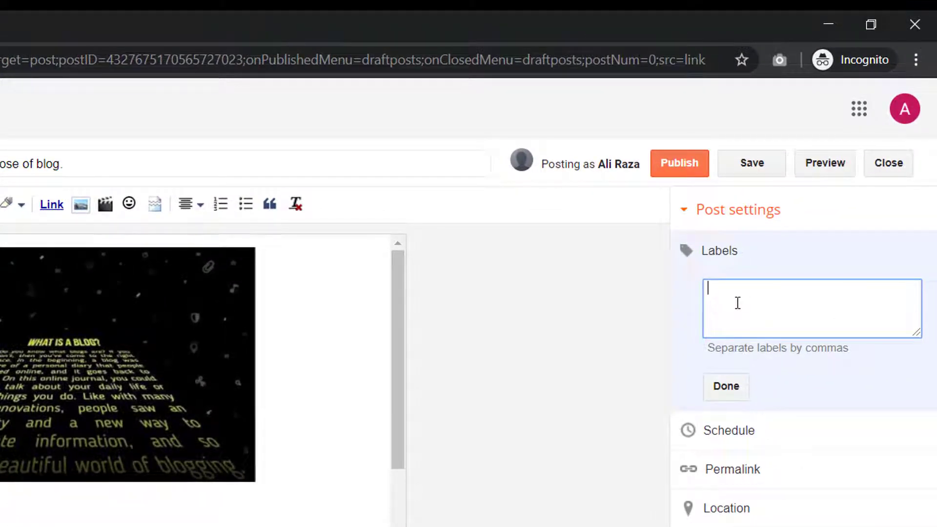
pyautogui.write('blogging course')
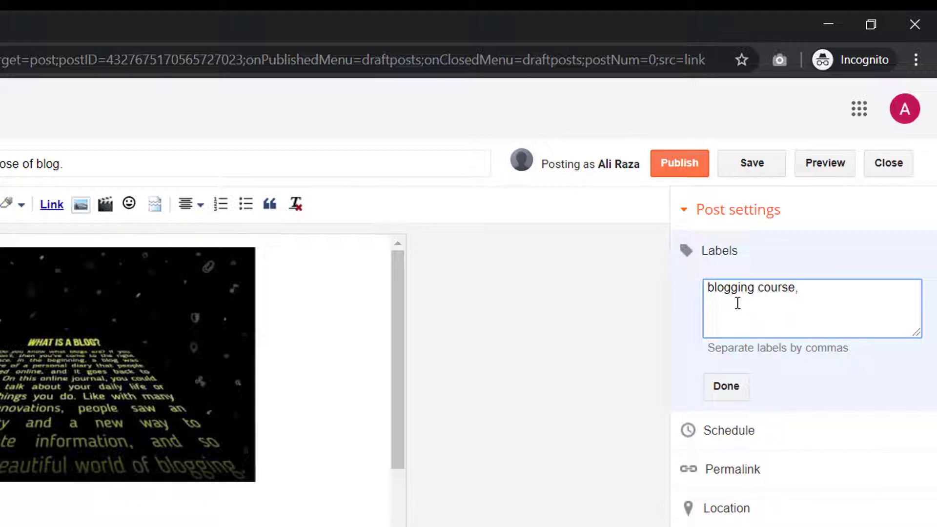
pyautogui.write(', blogging ')
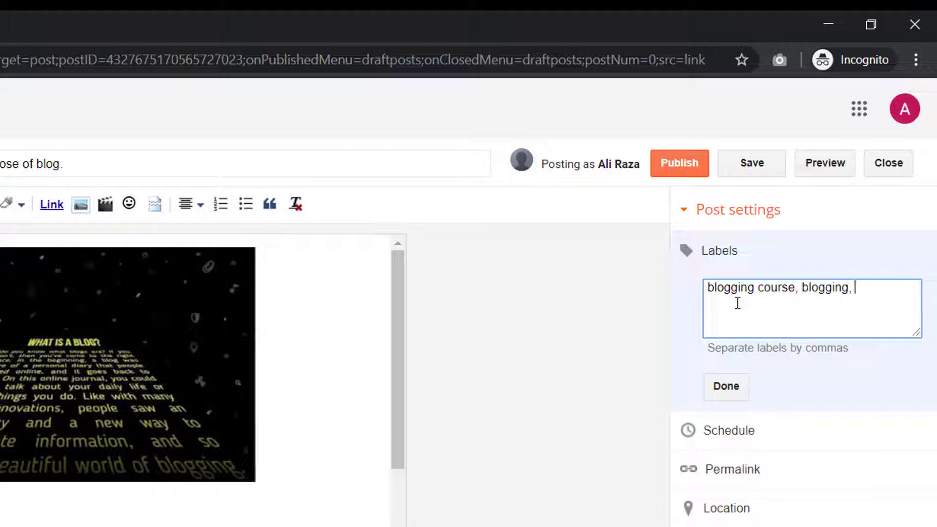
pyautogui.write(', guide')
pyautogui.press('BackSpace')
pyautogui.press('BackSpace')
pyautogui.write('blog guide')
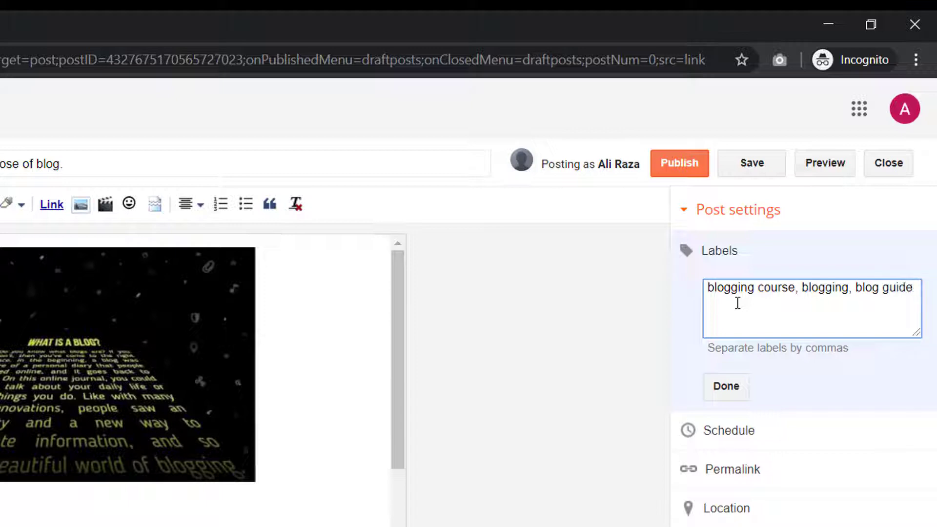
pyautogui.click(713, 386)
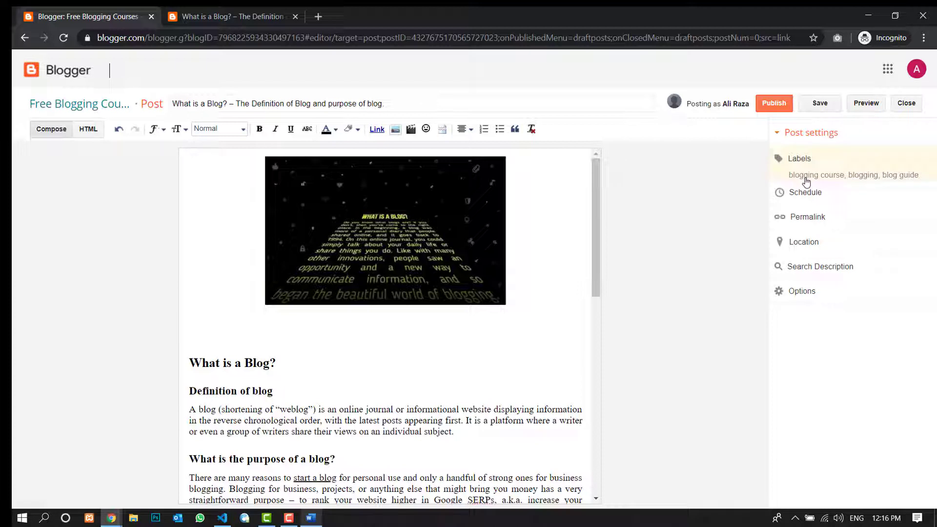
# - Copy the paragraph under "Definition of blog" and save it as the post's search description
pyautogui.click(820, 267)
pyautogui.scroll(-1, 414, 312)
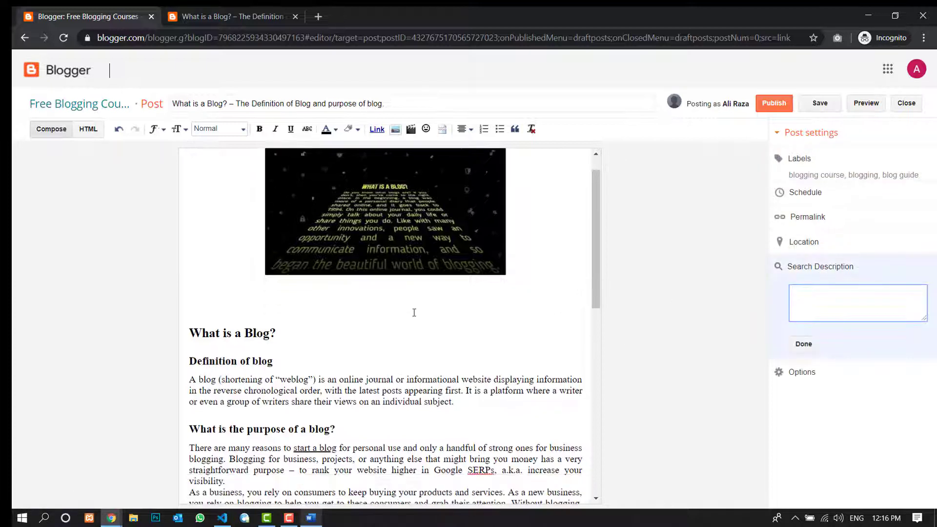
pyautogui.scroll(-1, 414, 312)
pyautogui.moveTo(459, 371); pyautogui.dragTo(157, 349)
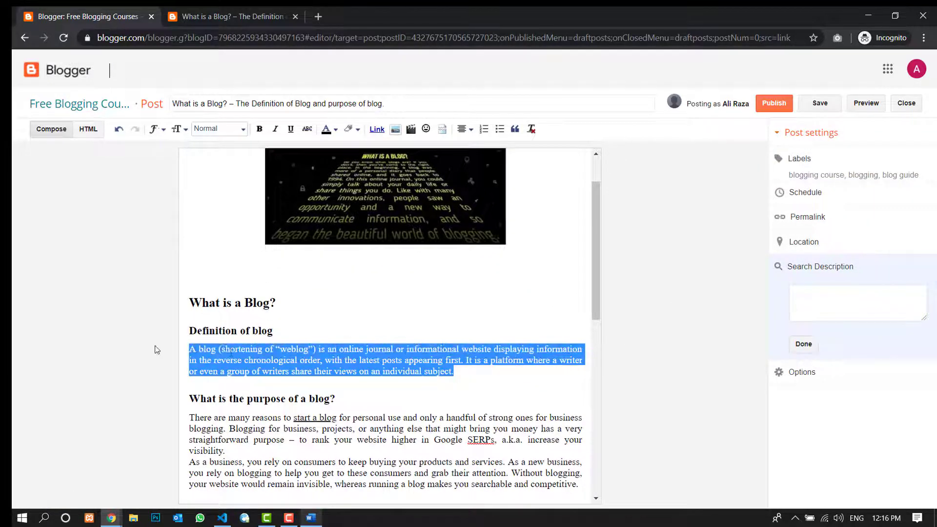
pyautogui.hotkey('ctrl', 'c')
pyautogui.click(816, 291)
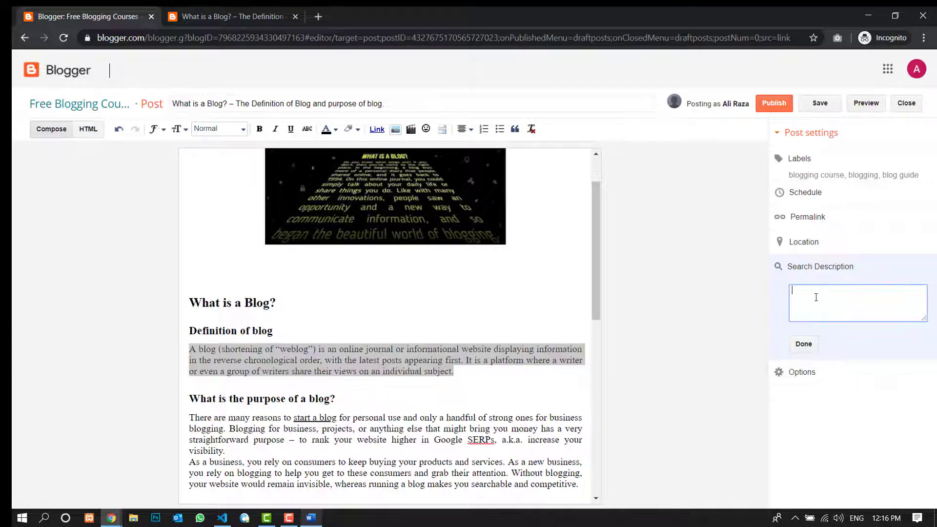
pyautogui.hotkey('ctrl', 'v')
pyautogui.click(804, 344)
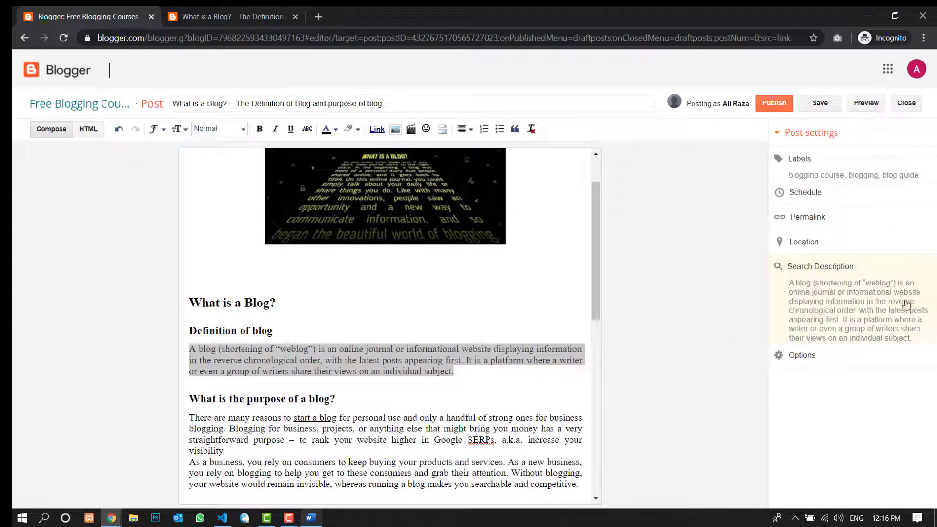
# - Search Google for "what is blogging" in a new tab and examine the description text of the first result
pyautogui.click(318, 16)
pyautogui.write('goo')
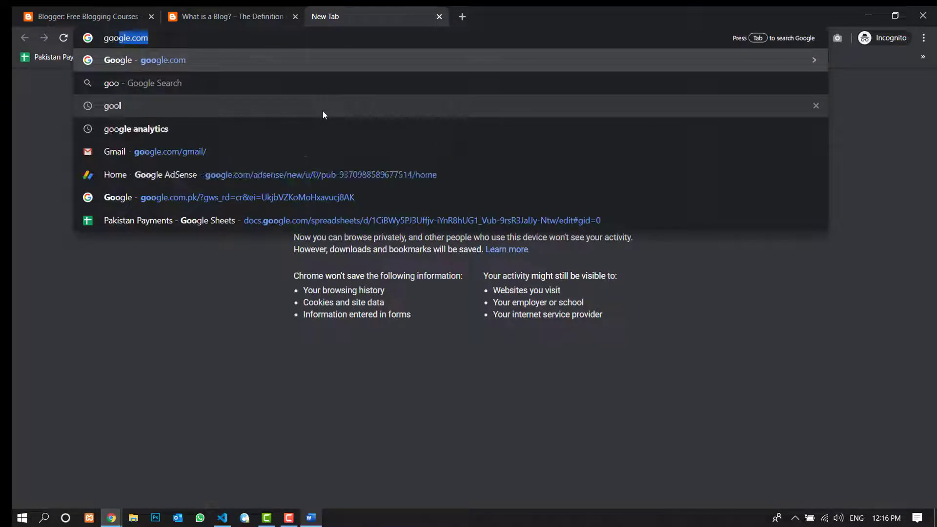
pyautogui.press('Return')
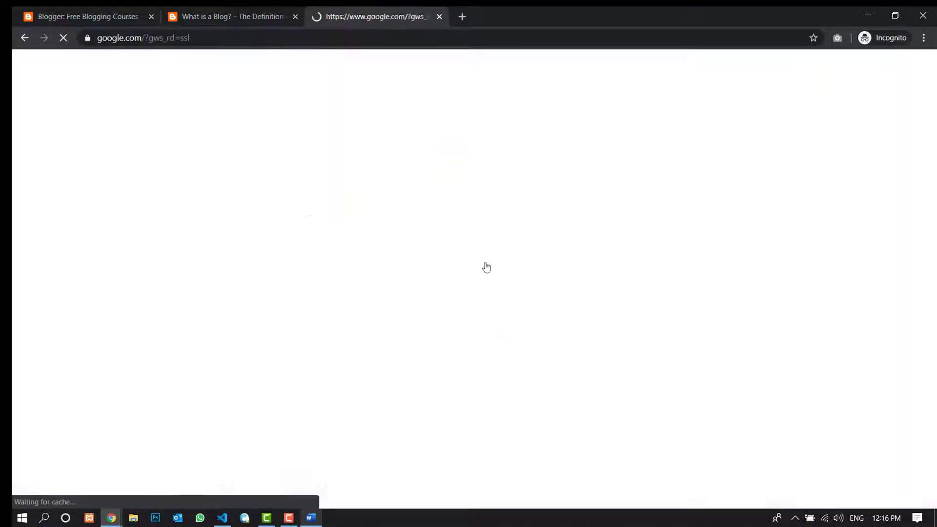
pyautogui.write('what is blogging')
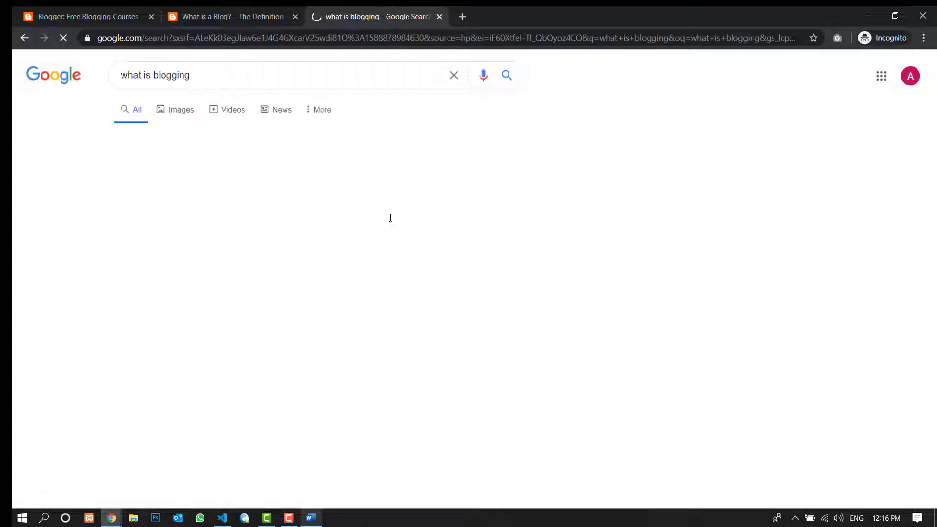
pyautogui.moveTo(177, 190); pyautogui.dragTo(221, 230)
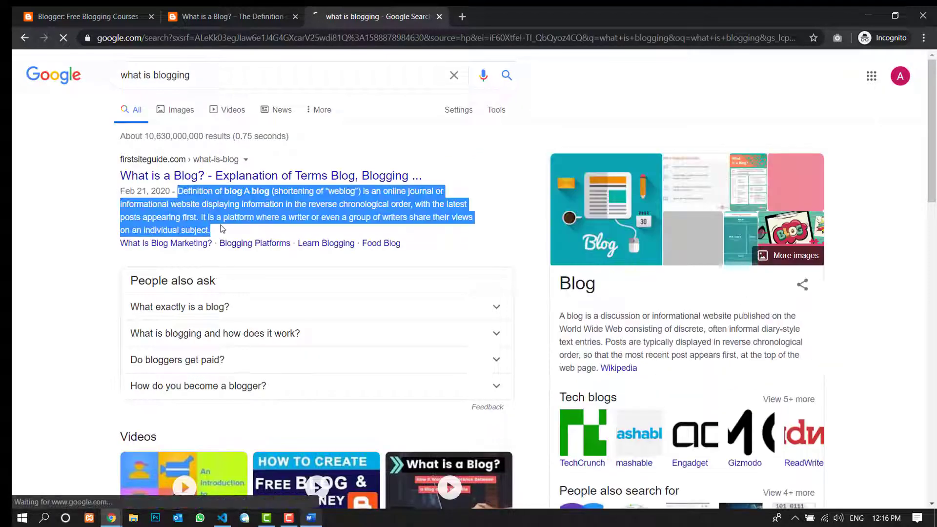
pyautogui.click(250, 203)
pyautogui.moveTo(179, 191); pyautogui.dragTo(221, 231)
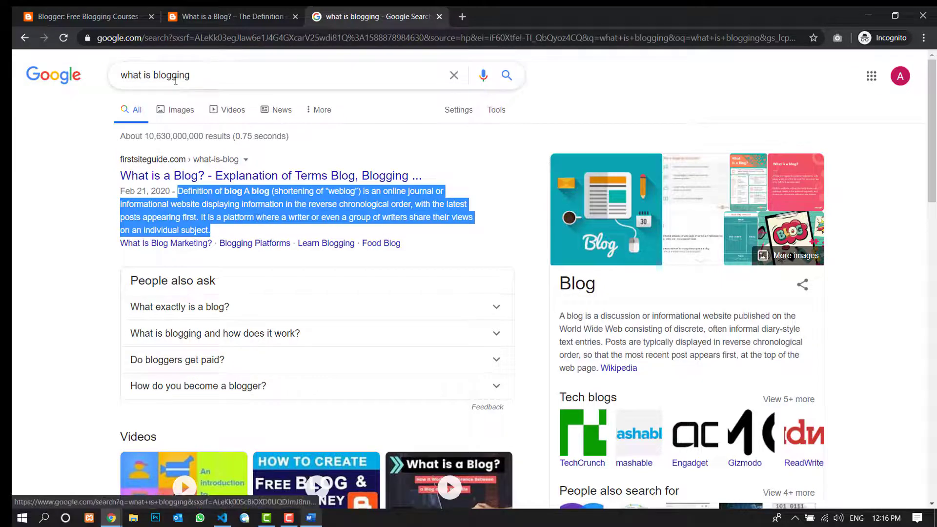
# - Compare the post's search description in Blogger with the first Google result's description and return to the post editor
pyautogui.click(230, 16)
pyautogui.click(88, 16)
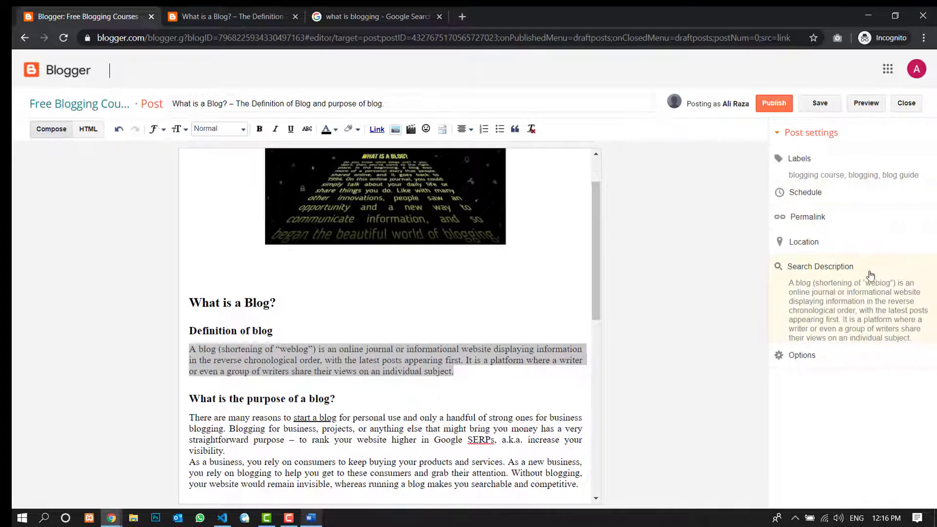
pyautogui.click(351, 16)
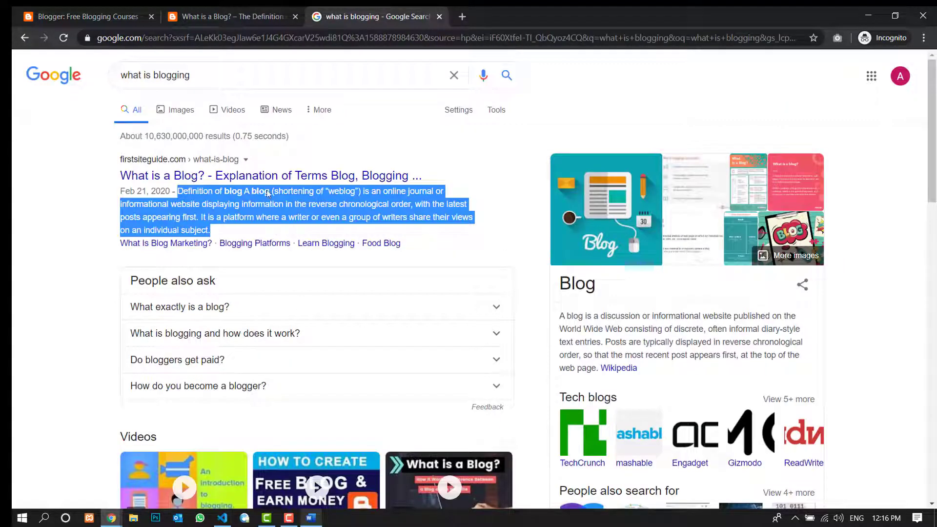
pyautogui.click(64, 8)
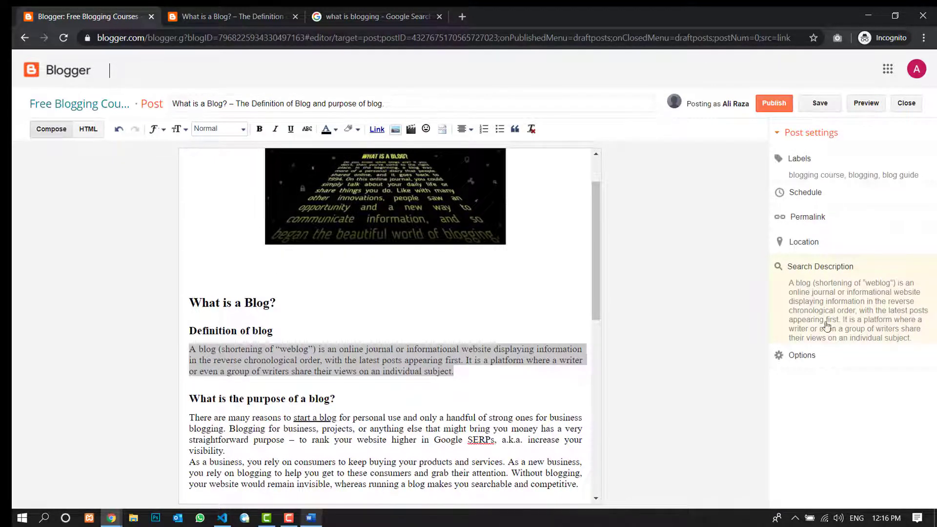
# - Give the post the custom permalink "what-is-blog-definition-of-blog" and confirm it
pyautogui.click(811, 217)
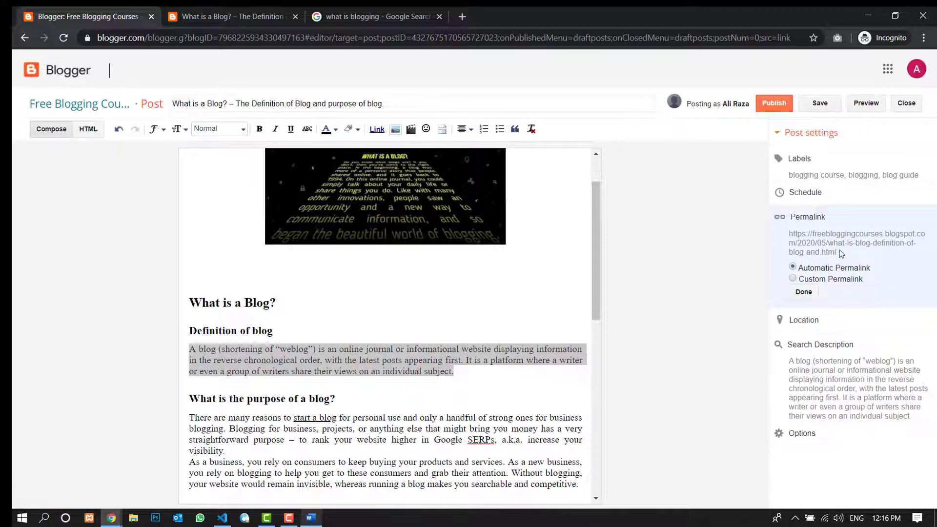
pyautogui.click(825, 281)
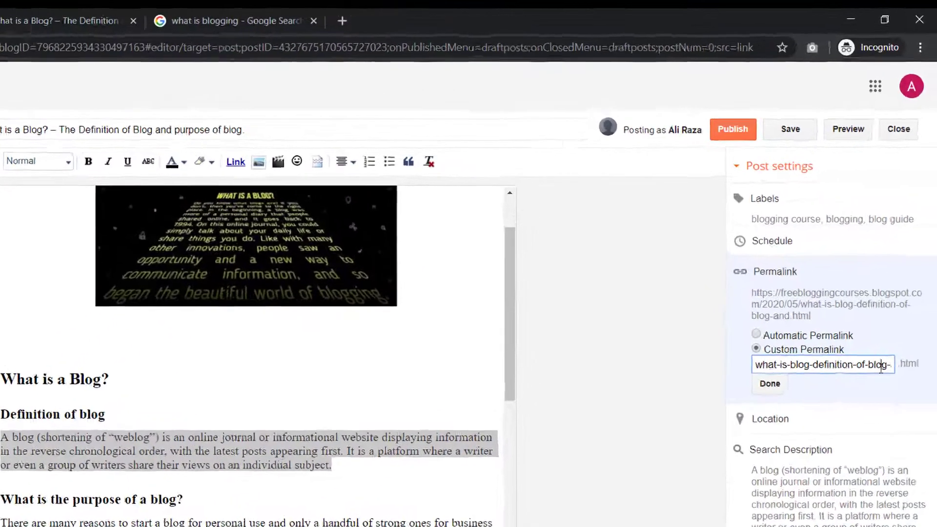
pyautogui.moveTo(891, 292); pyautogui.dragTo(922, 299)
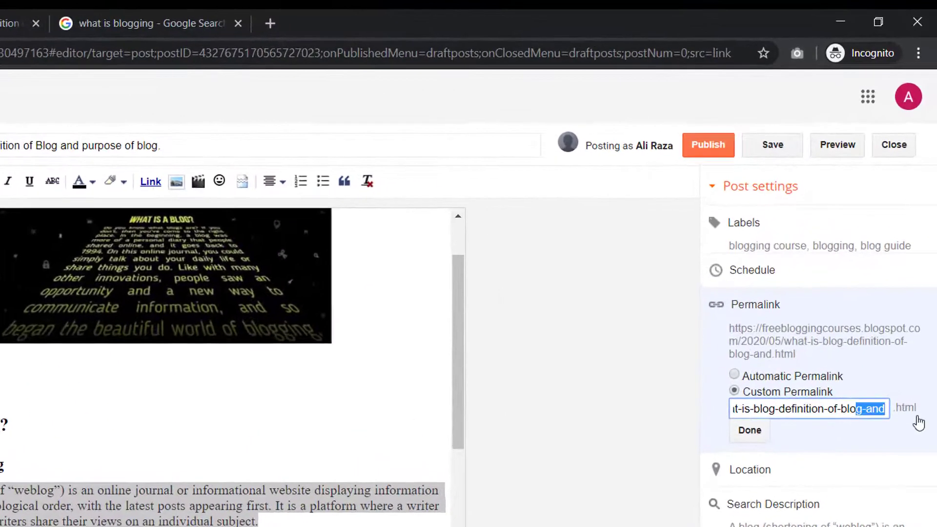
pyautogui.click(883, 409)
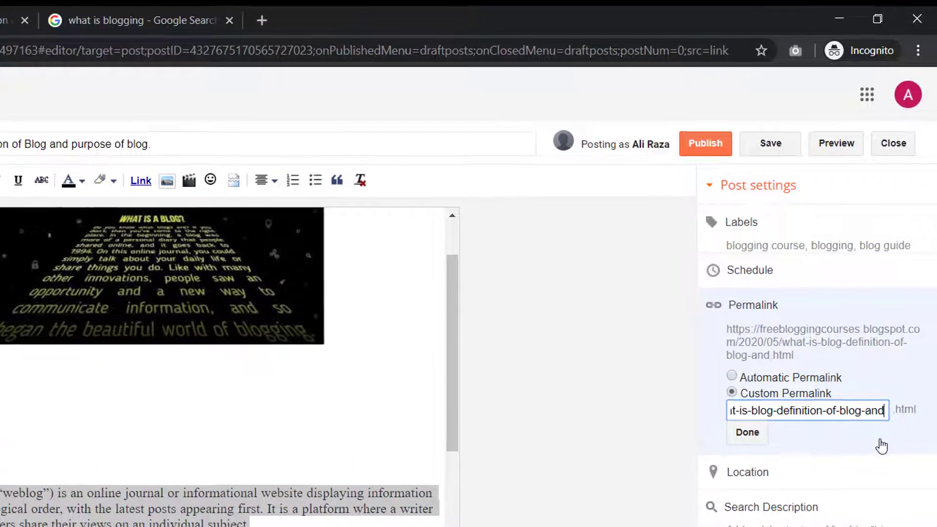
pyautogui.press('BackSpace')
pyautogui.press('BackSpace')
pyautogui.press('BackSpace')
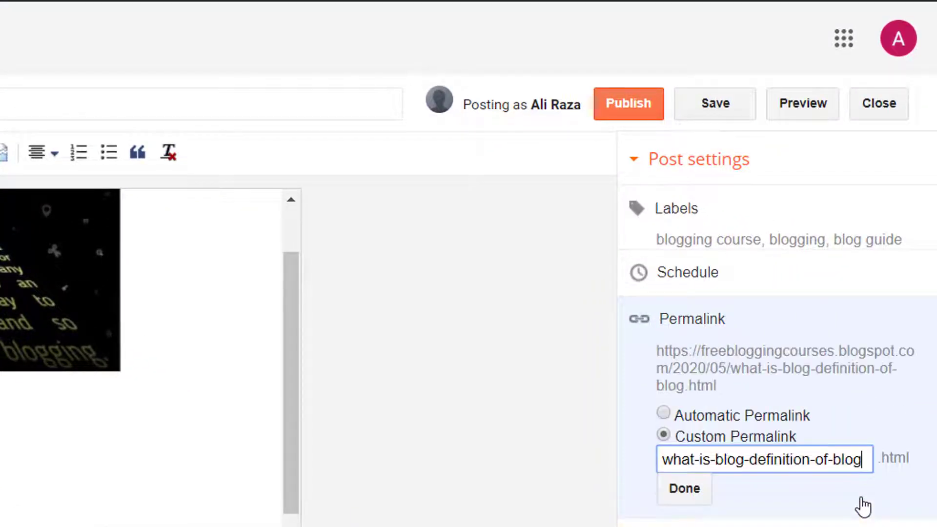
pyautogui.click(685, 500)
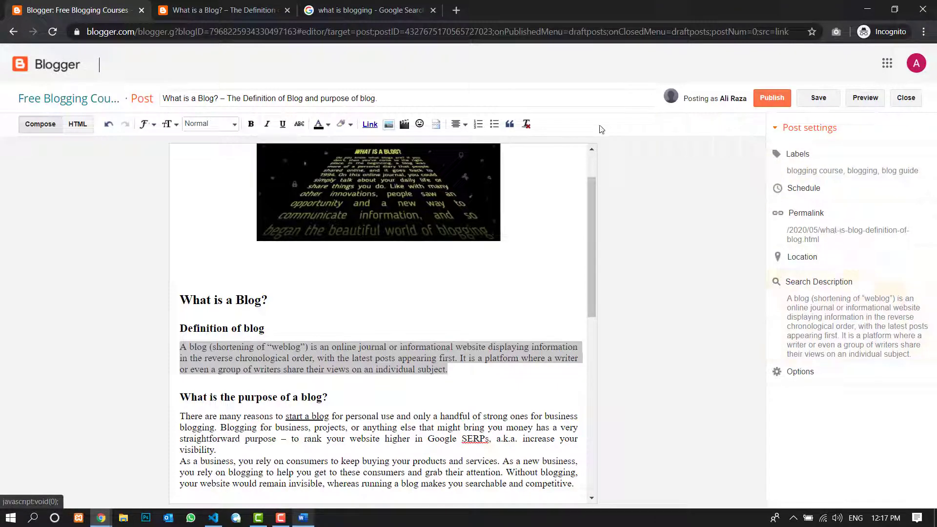
# - Check the post against its existing preview, save the draft and close the post editor
pyautogui.moveTo(594, 212); pyautogui.dragTo(592, 174)
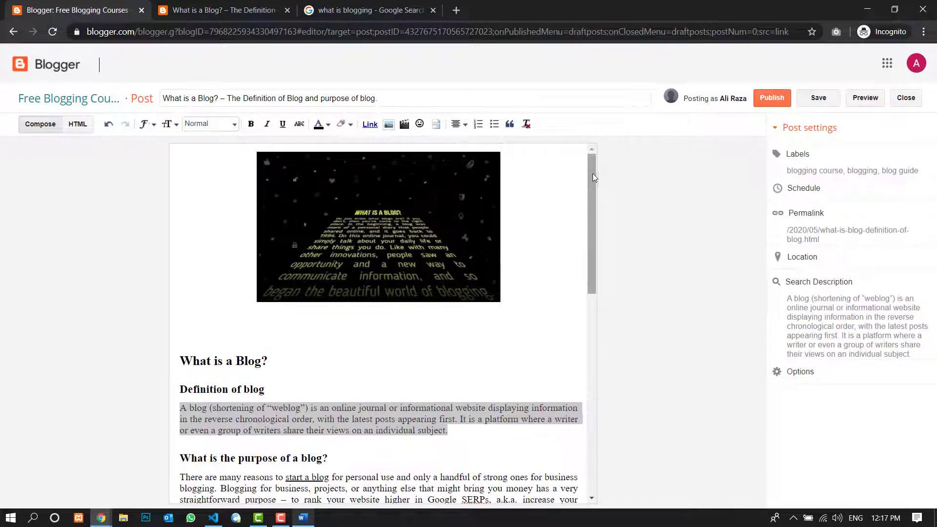
pyautogui.moveTo(589, 232); pyautogui.dragTo(593, 200)
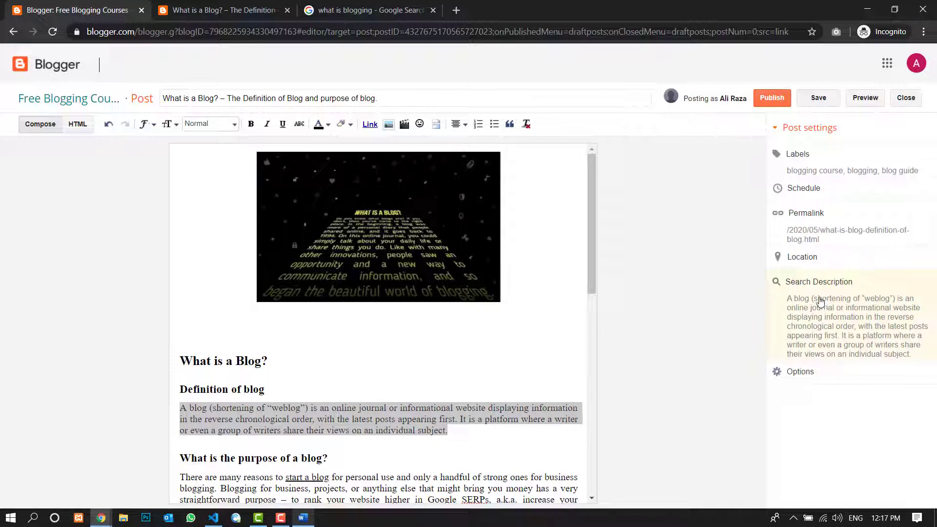
pyautogui.click(223, 10)
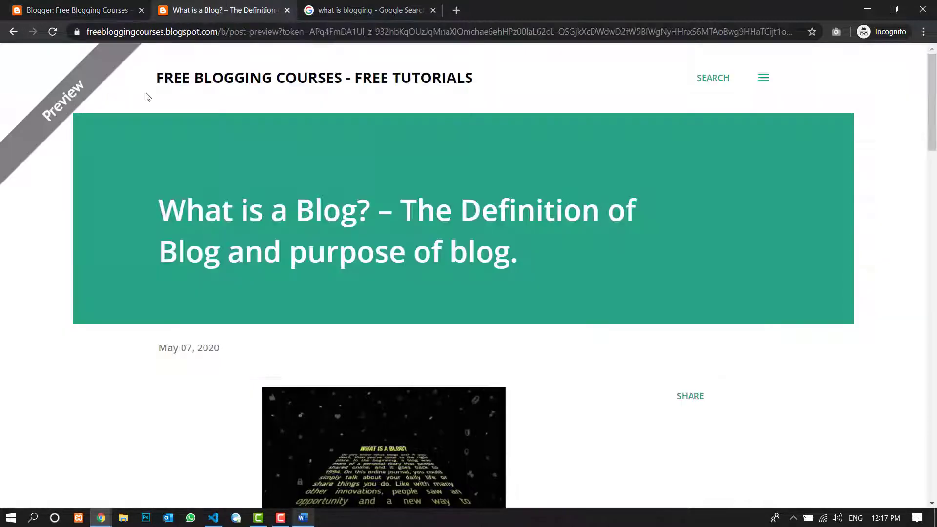
pyautogui.click(113, 5)
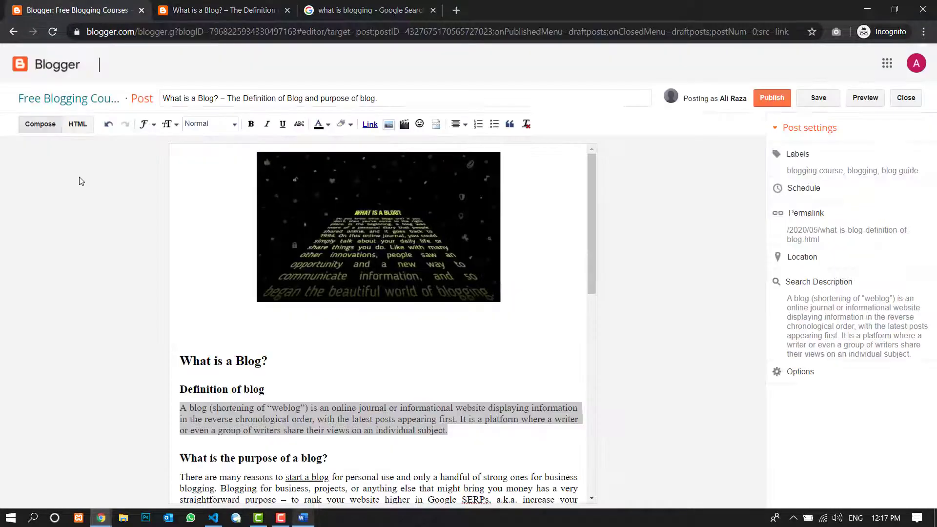
pyautogui.click(822, 101)
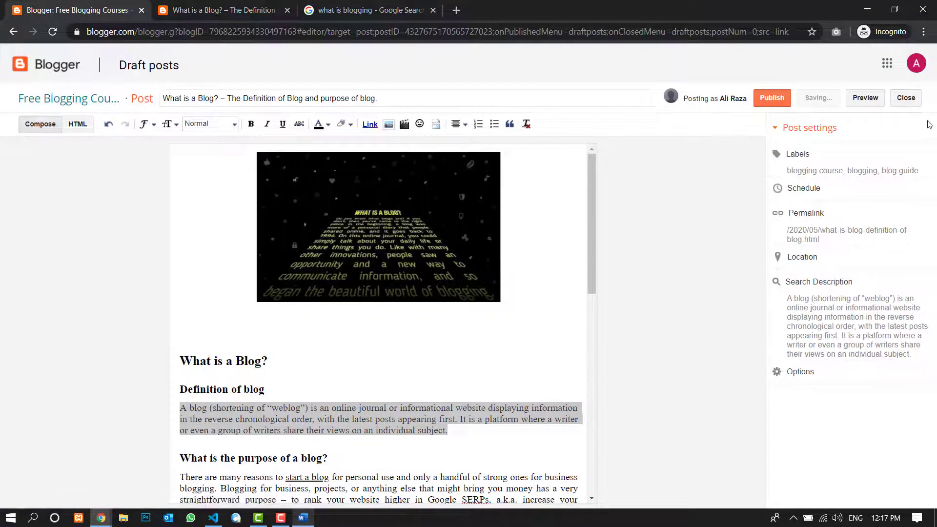
pyautogui.click(906, 102)
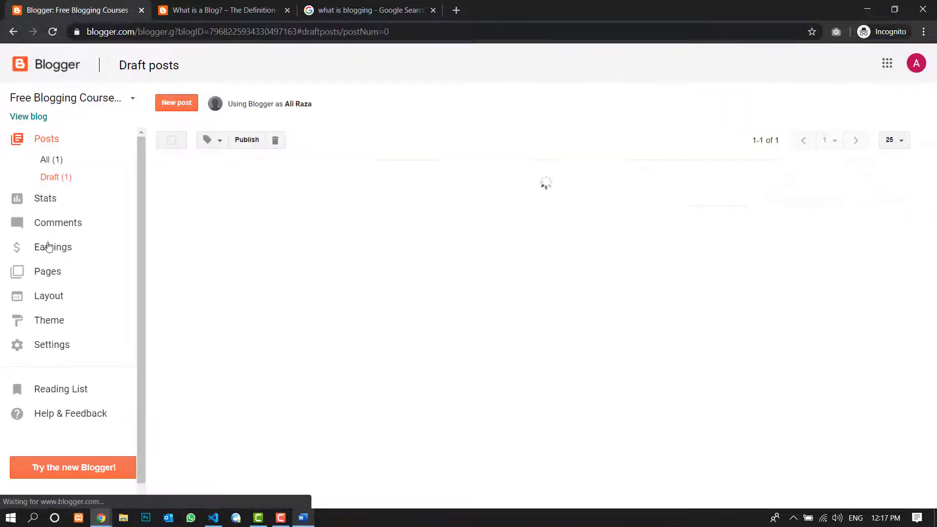
# - Open the blog's search preferences and examine the meta tags description
pyautogui.click(54, 345)
pyautogui.click(45, 396)
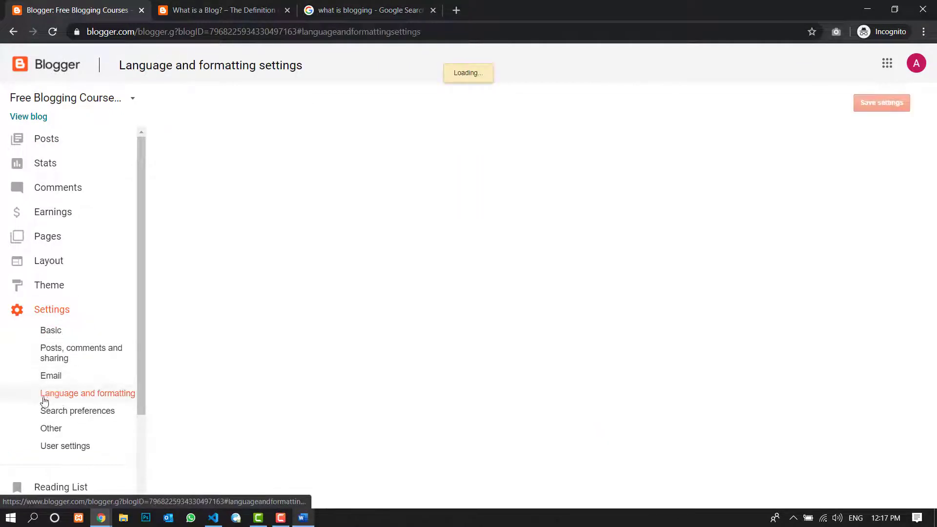
pyautogui.click(80, 412)
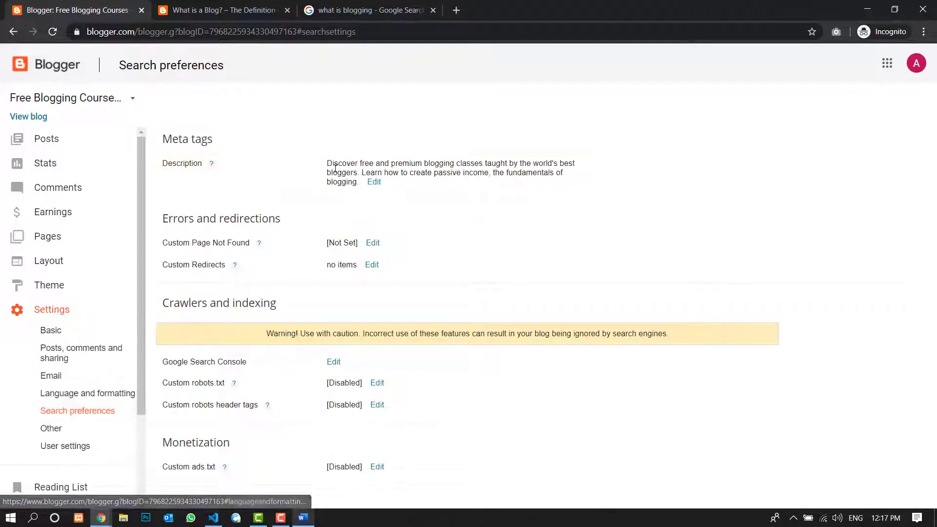
pyautogui.tripleClick(175, 140)
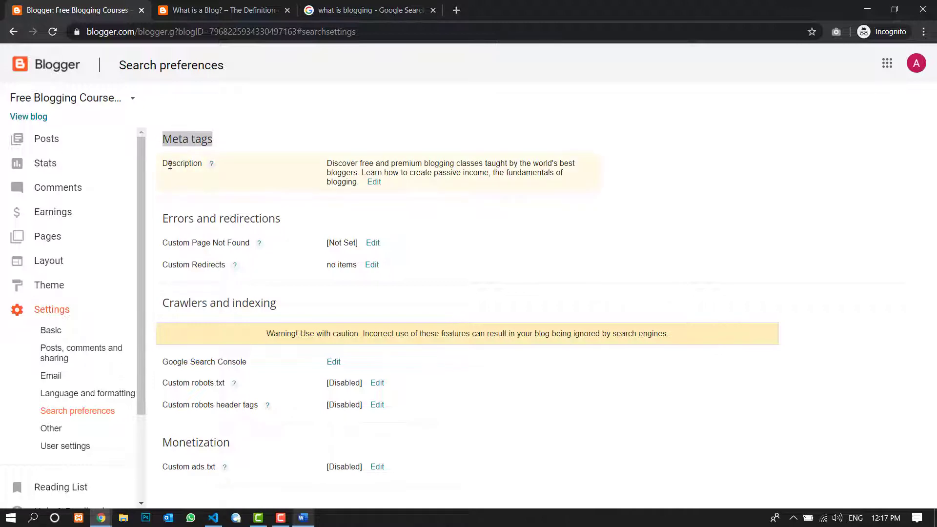
pyautogui.moveTo(163, 164); pyautogui.dragTo(205, 168)
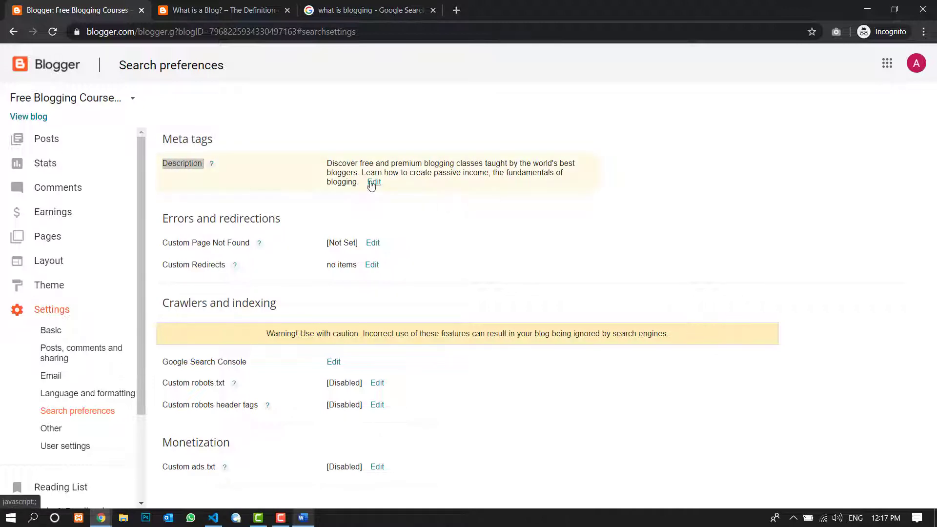
# - Return to the posts list and reopen the "What is a Blog?" draft for editing
pyautogui.click(69, 142)
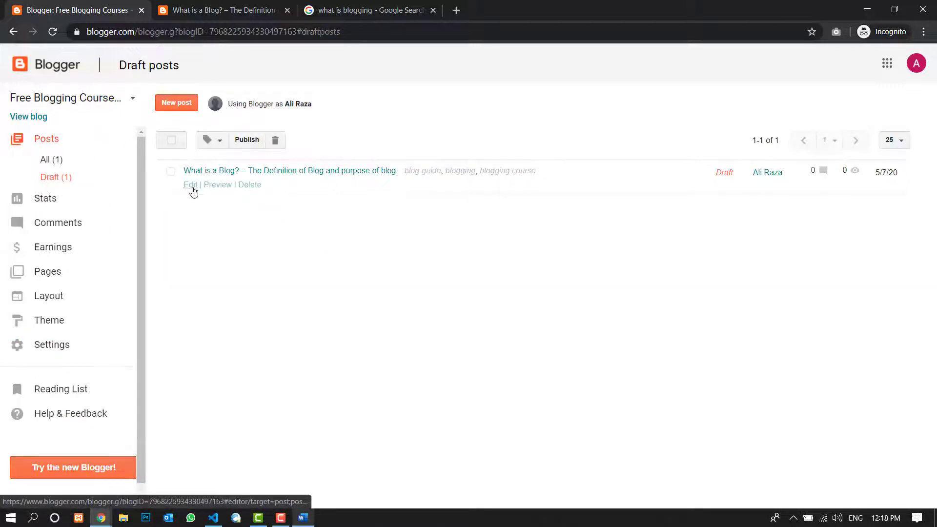
pyautogui.click(191, 189)
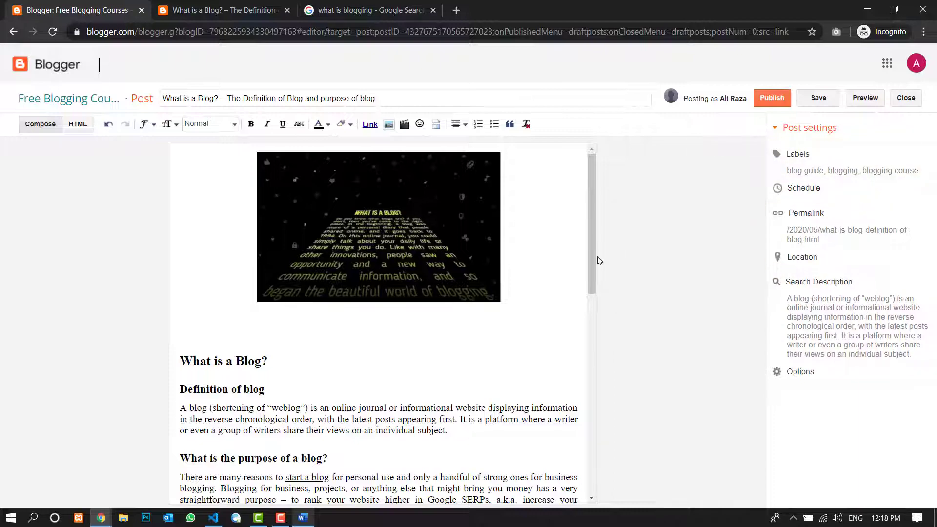
pyautogui.moveTo(593, 257); pyautogui.dragTo(710, 121)
# - Preview the post, look through the whole page and return to the post editor
pyautogui.click(866, 98)
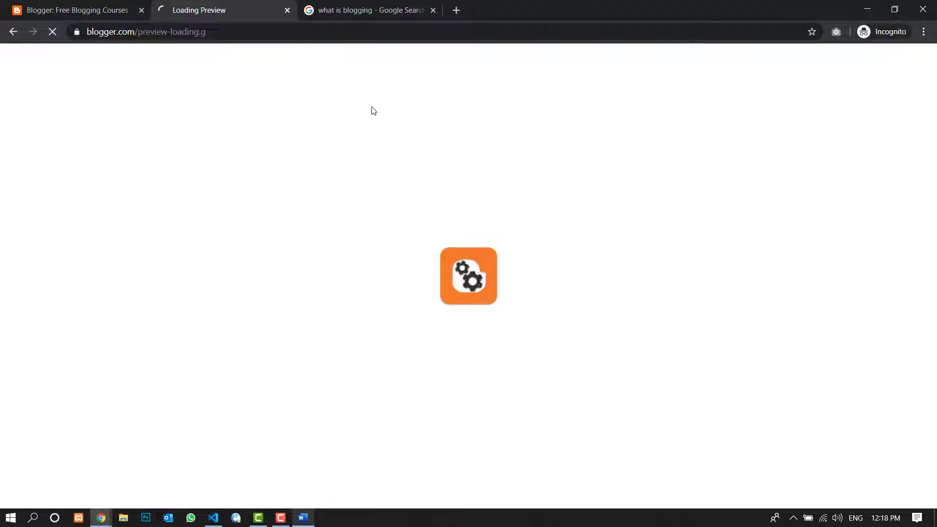
pyautogui.click(90, 9)
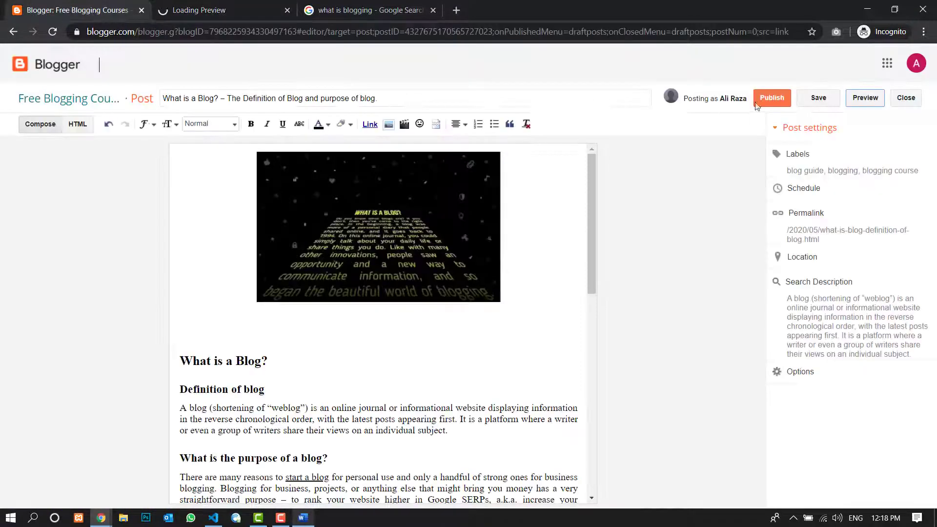
pyautogui.click(291, 10)
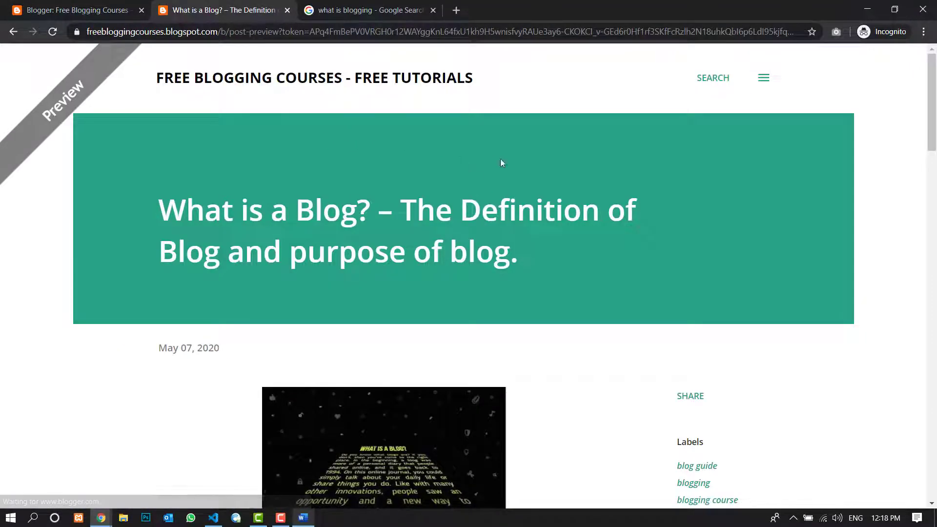
pyautogui.scroll(-20, 501, 162)
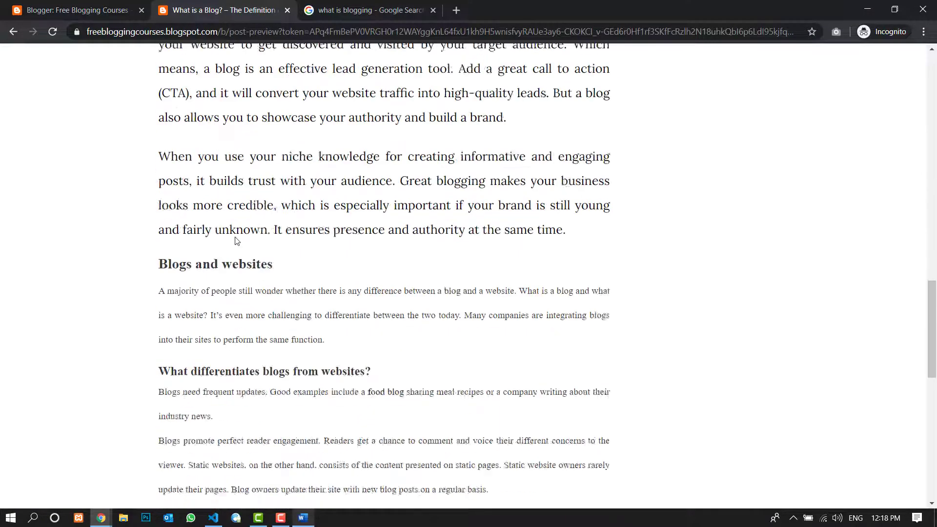
pyautogui.scroll(-10, 236, 240)
pyautogui.scroll(20, 265, 251)
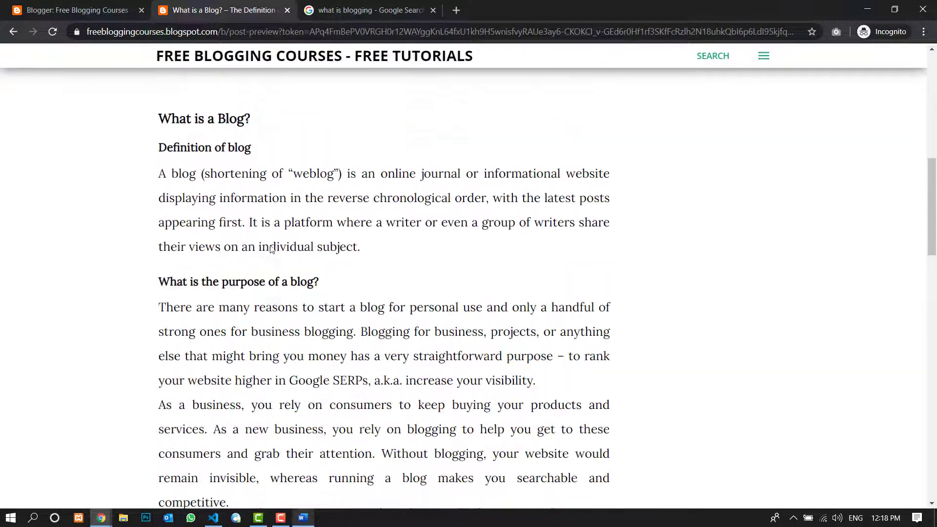
pyautogui.scroll(5, 270, 249)
pyautogui.click(73, 10)
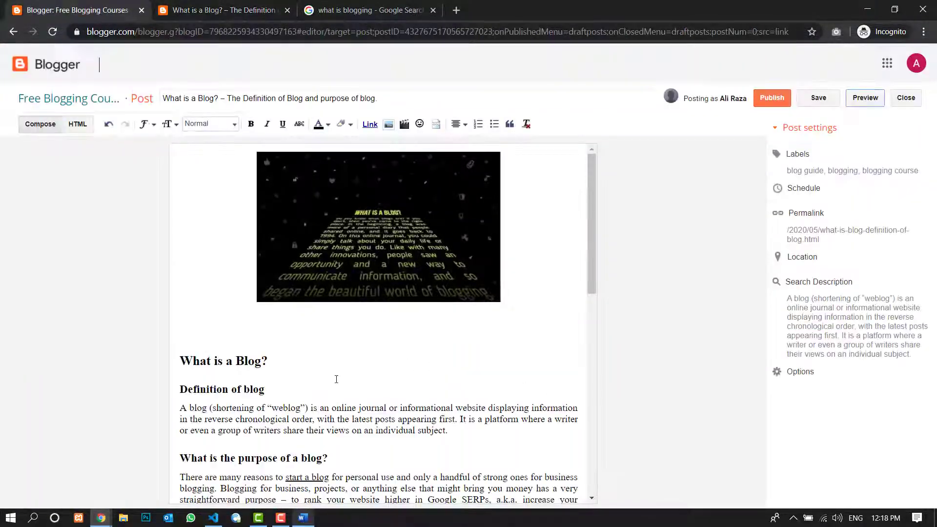
# - Delete the empty space between the image and the "What is a Blog?" heading
pyautogui.click(285, 338)
pyautogui.click(285, 336)
pyautogui.doubleClick(284, 336)
pyautogui.click(219, 349)
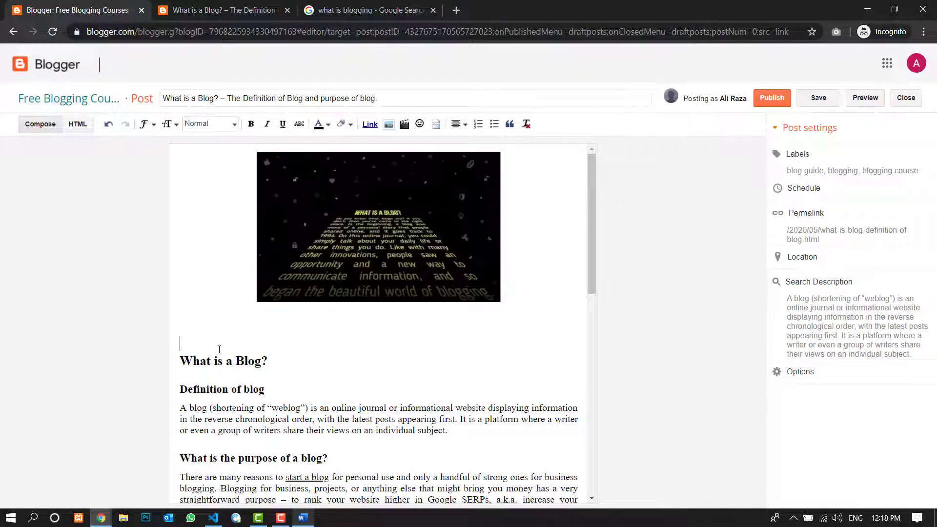
pyautogui.press('Delete')
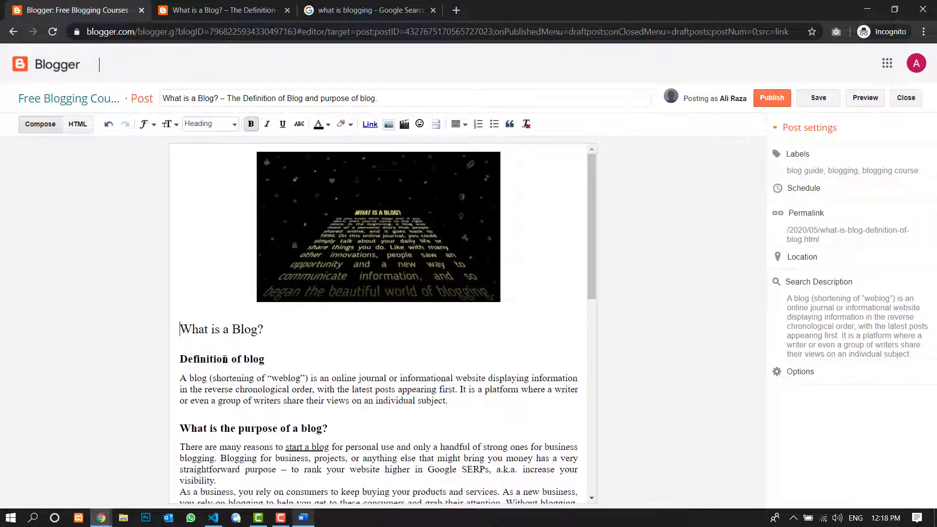
# - Set the post image's size to X-Large, examine it in the post preview and return to the editor
pyautogui.click(382, 290)
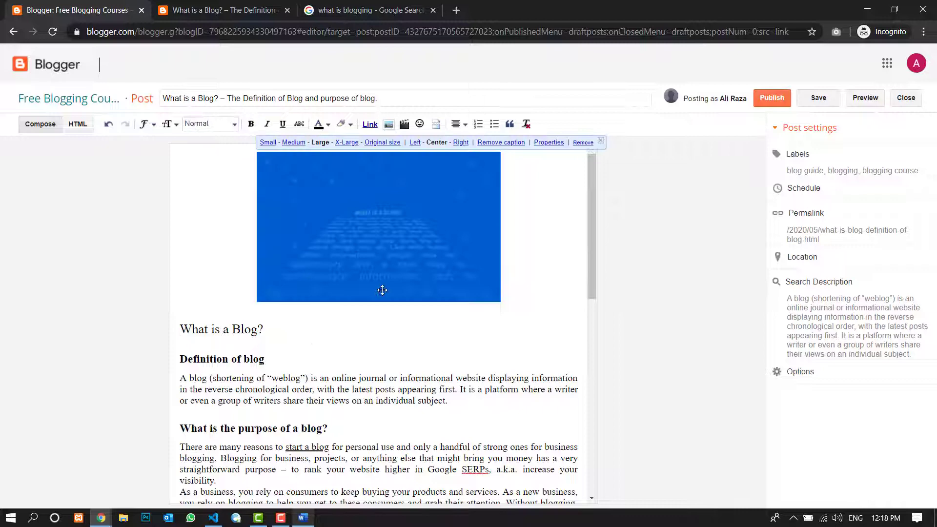
pyautogui.click(347, 143)
pyautogui.click(865, 98)
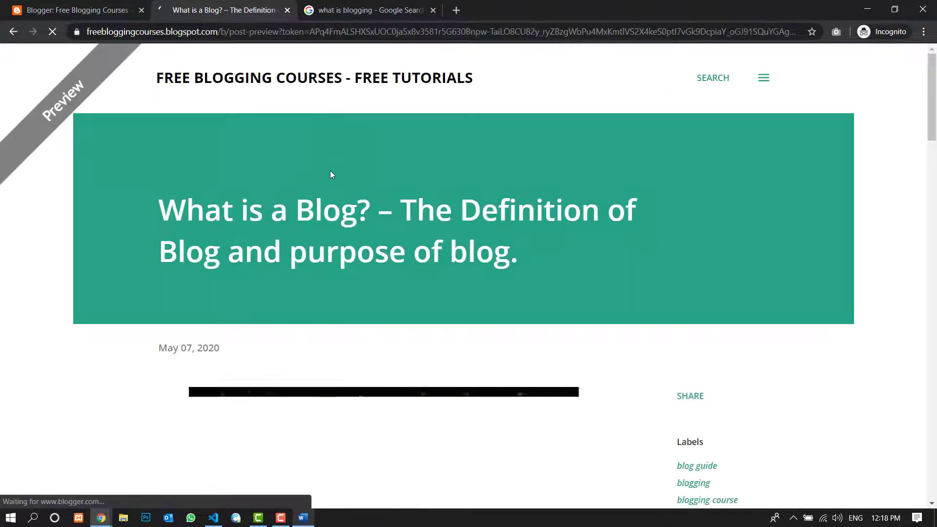
pyautogui.scroll(-7, 330, 173)
pyautogui.scroll(3, 343, 201)
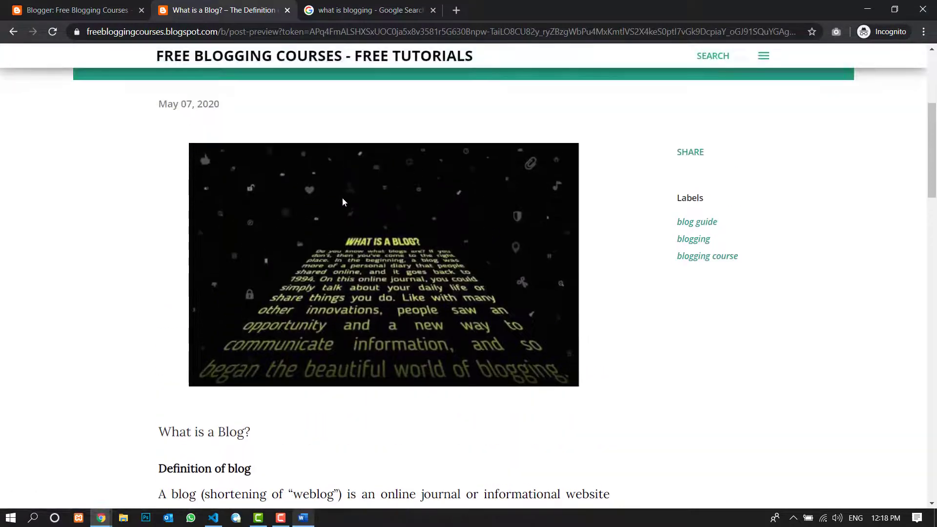
pyautogui.scroll(-5, 334, 176)
pyautogui.scroll(8, 331, 182)
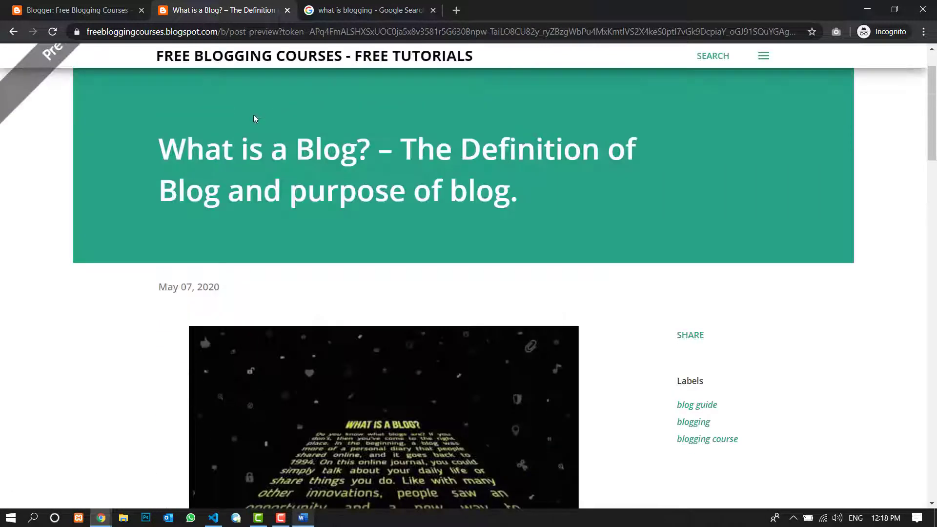
pyautogui.click(66, 12)
# - Set the image's size to Large and move it below the "Definition of blog" paragraph
pyautogui.click(317, 274)
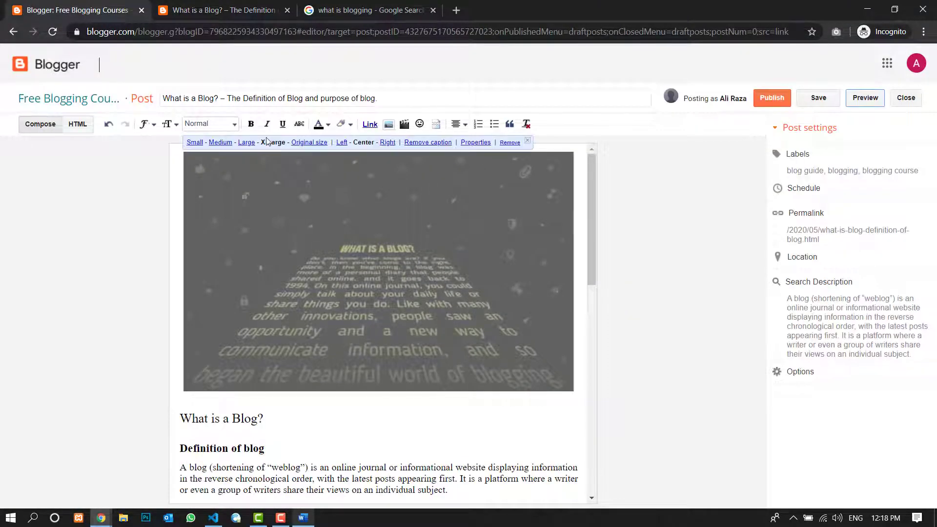
pyautogui.click(247, 143)
pyautogui.moveTo(349, 251); pyautogui.dragTo(366, 429)
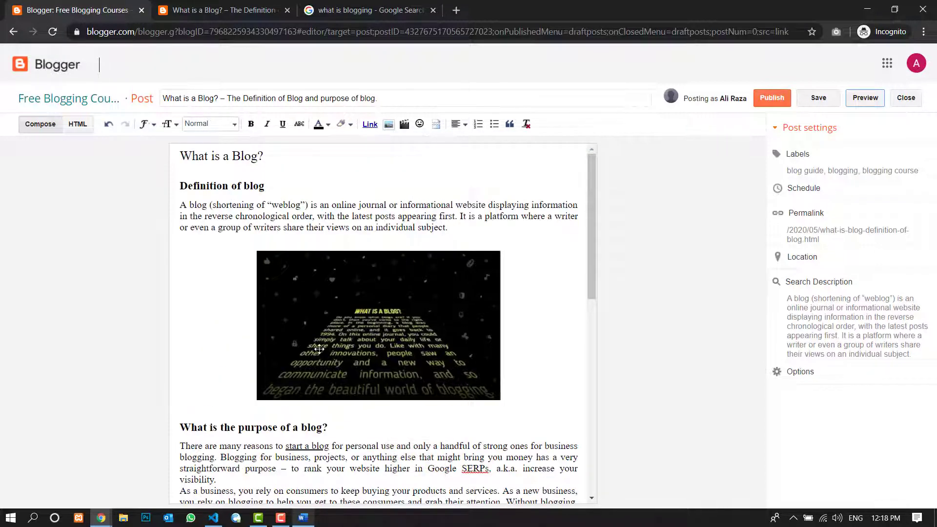
# - Set the size of the image above "What is the purpose of a blog?" to X-Large and check its placement
pyautogui.click(364, 331)
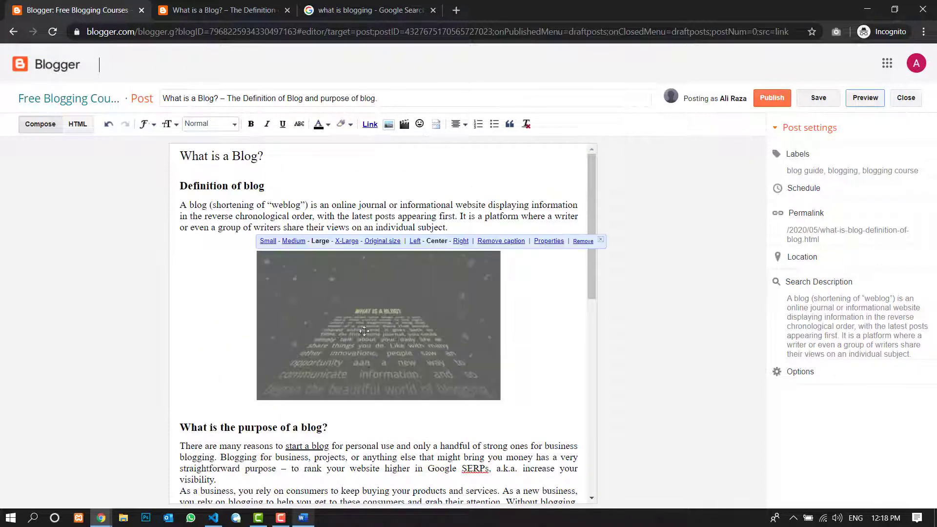
pyautogui.click(347, 241)
pyautogui.click(565, 227)
pyautogui.scroll(-1, 414, 257)
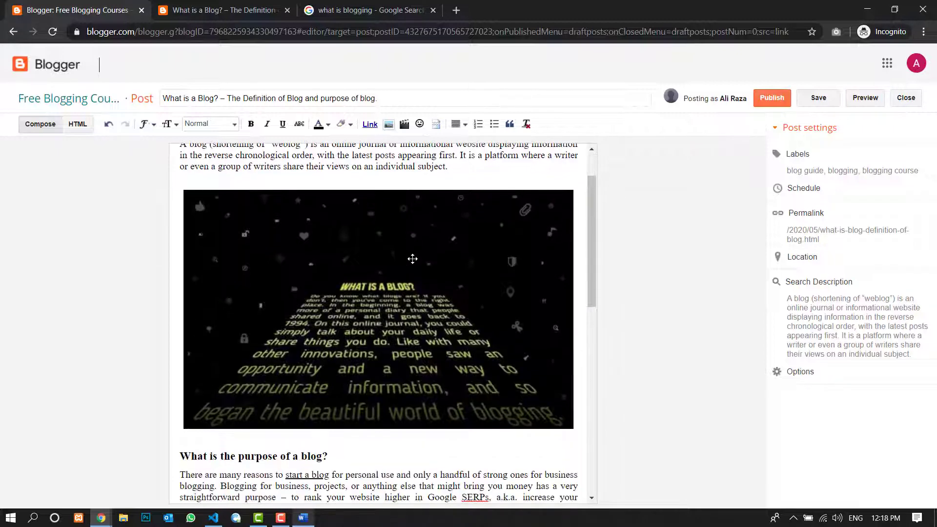
pyautogui.scroll(1, 414, 257)
pyautogui.doubleClick(447, 290)
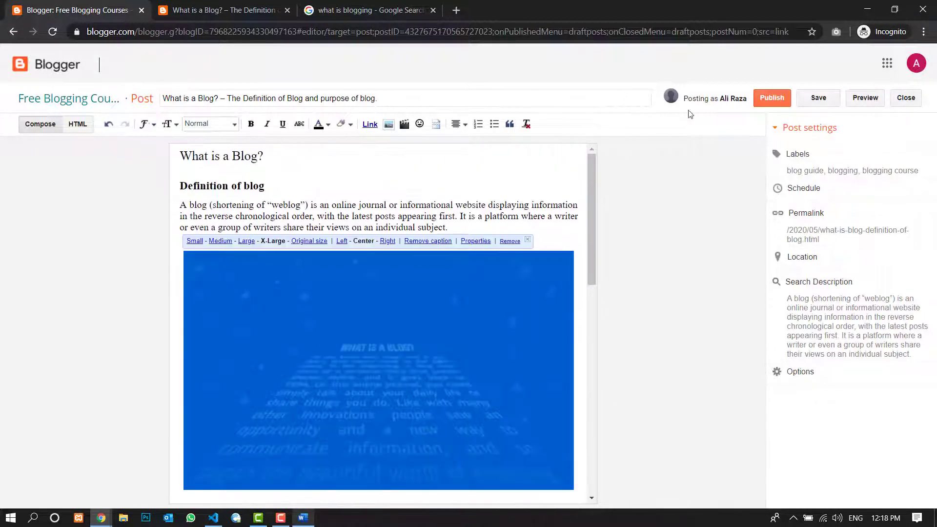
# - Preview the post to check the centered X-Large image above "What is the purpose of a blog?", and return to the editor
pyautogui.click(871, 105)
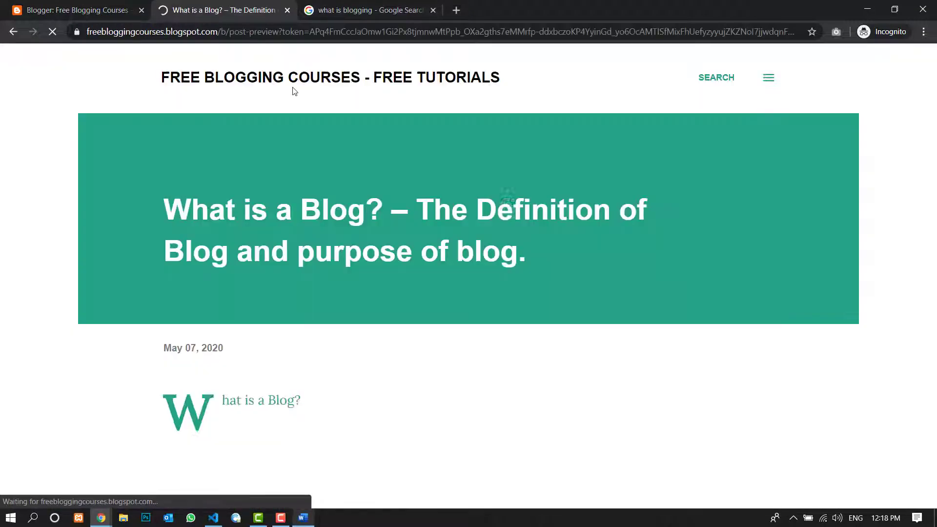
pyautogui.scroll(-12, 341, 215)
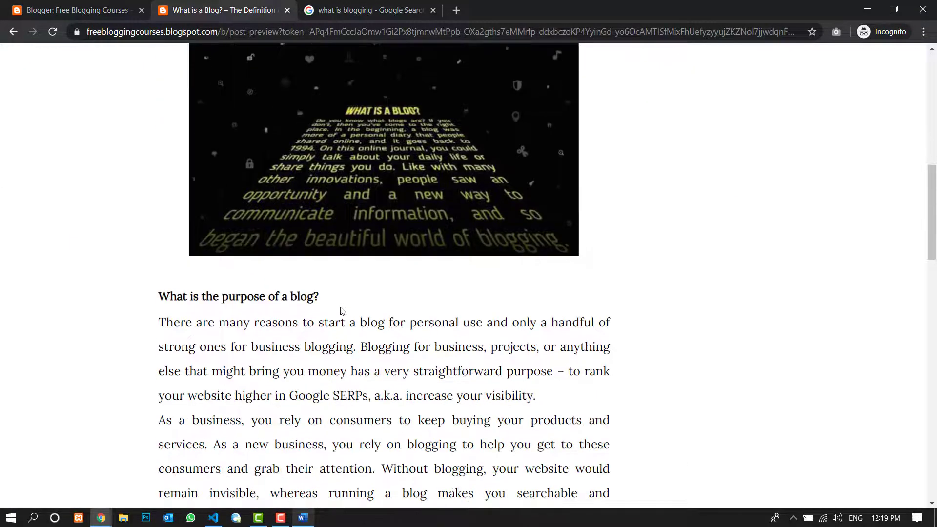
pyautogui.scroll(-4, 341, 311)
pyautogui.scroll(14, 350, 324)
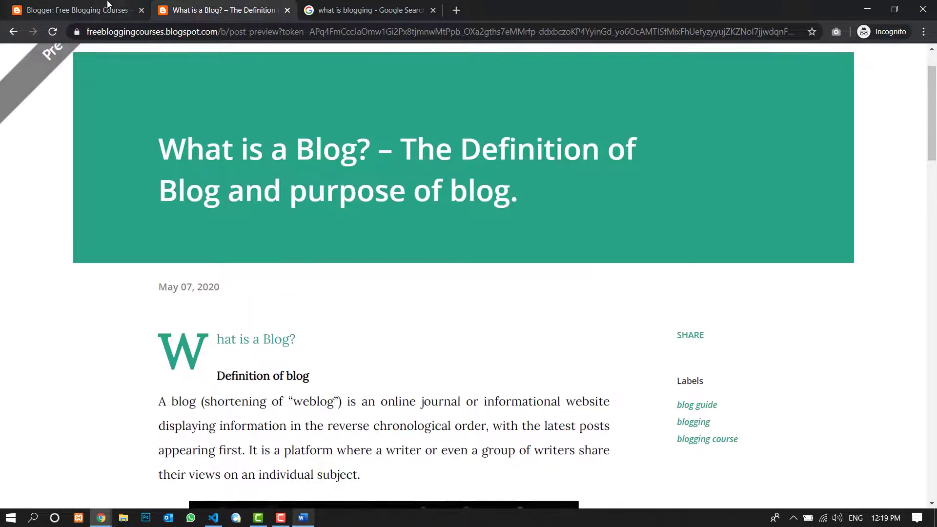
pyautogui.click(109, 5)
# - Try Right and Left alignment on the post image, ending on Right, and set its size to Small
pyautogui.click(384, 286)
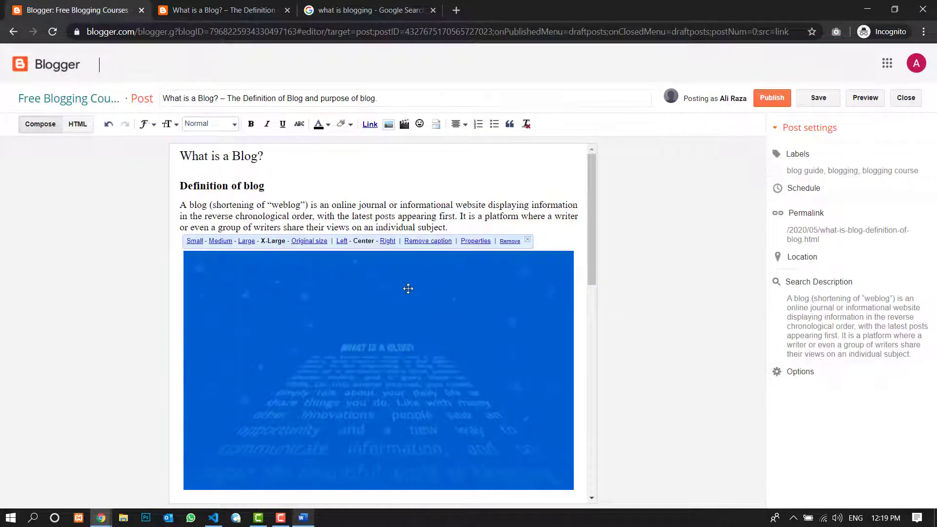
pyautogui.click(388, 240)
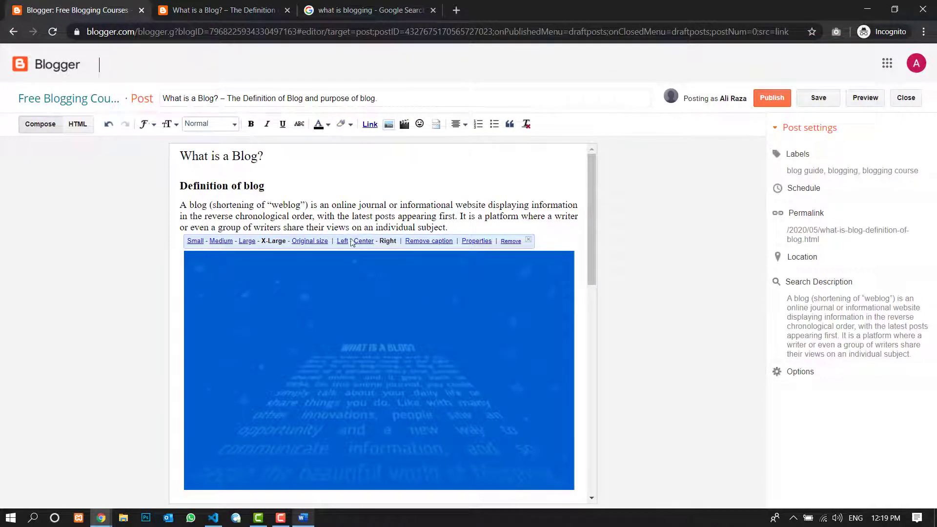
pyautogui.click(343, 241)
pyautogui.click(386, 241)
pyautogui.click(195, 241)
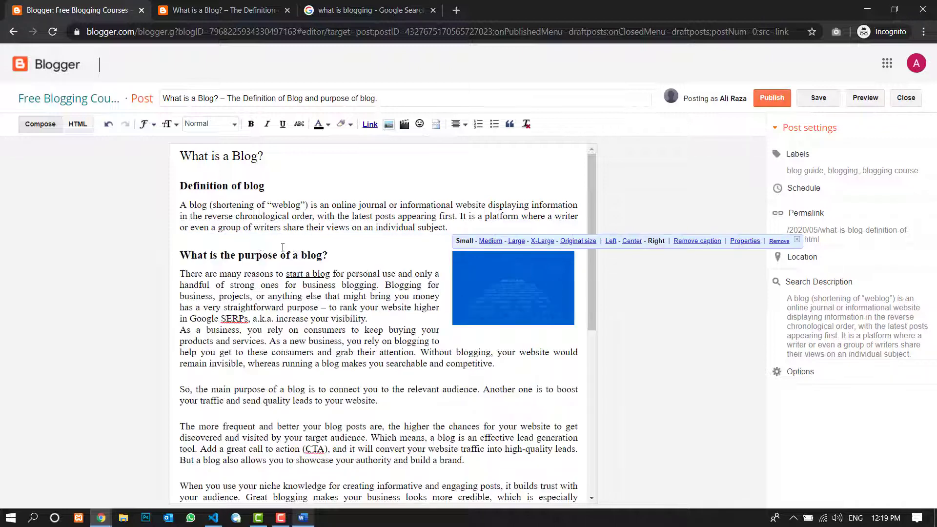
# - Align the image to the Left of the "What is the purpose of a blog?" text and set its size to Medium
pyautogui.click(631, 241)
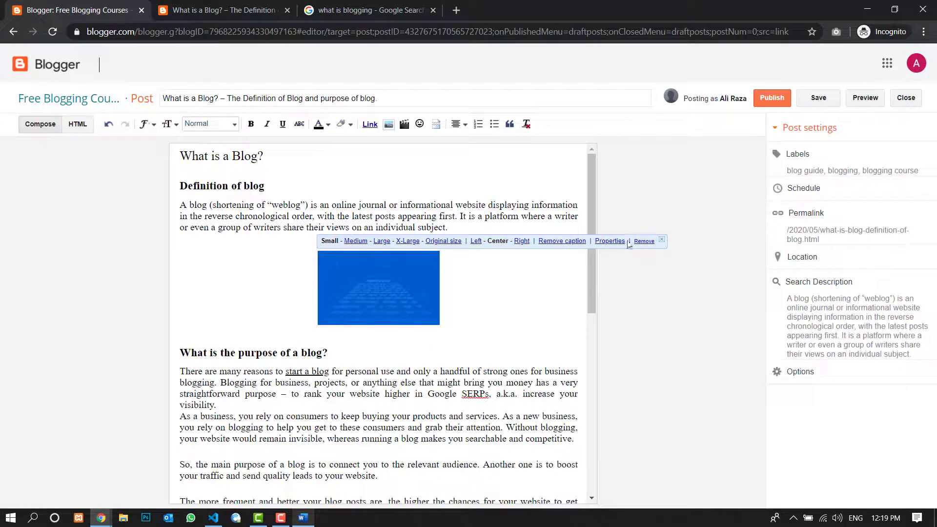
pyautogui.click(475, 241)
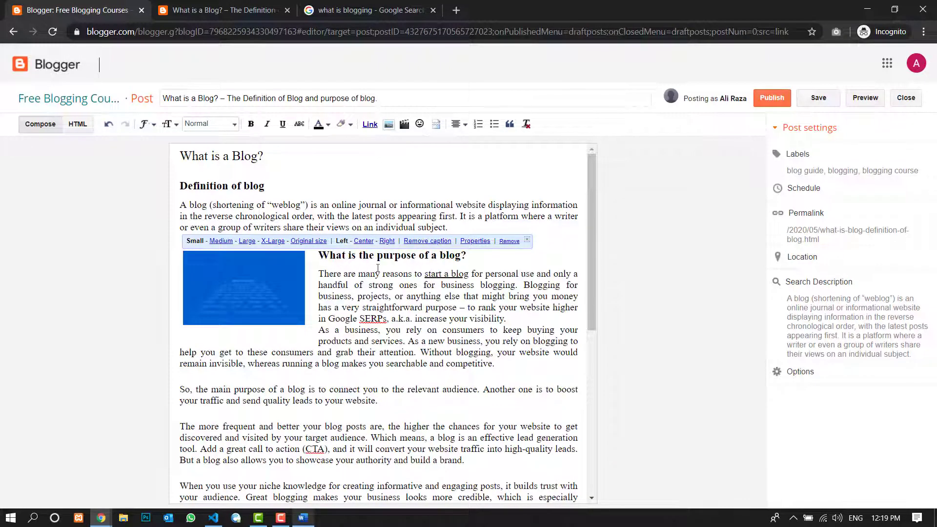
pyautogui.click(222, 241)
pyautogui.click(246, 241)
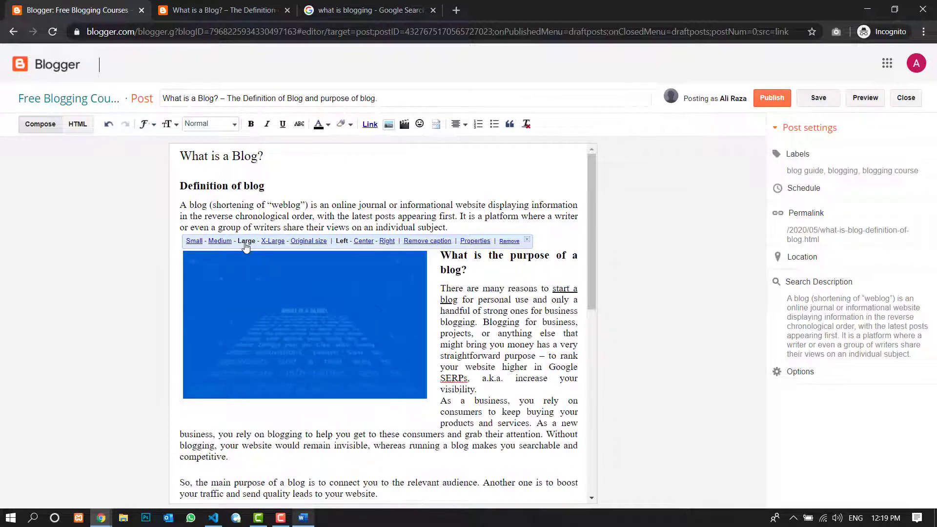
pyautogui.click(220, 241)
pyautogui.click(364, 396)
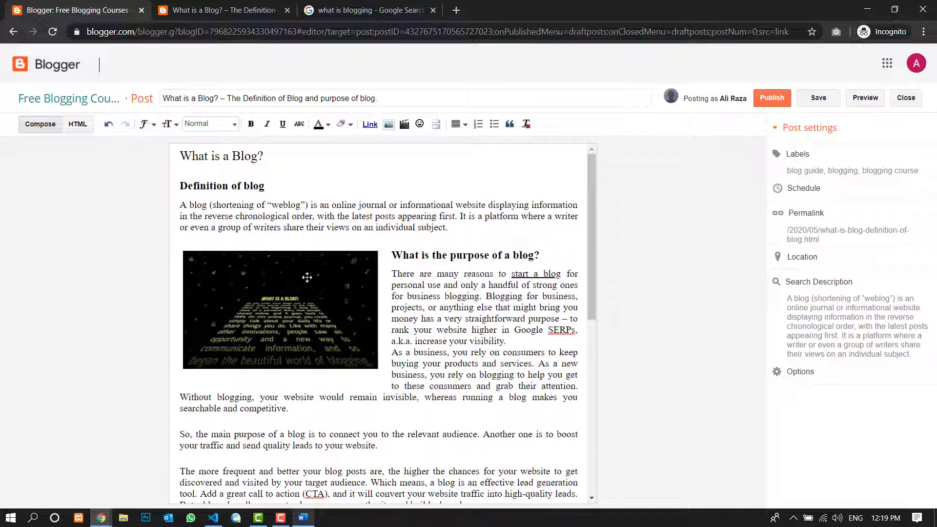
# - Try the Large font size on the paragraph under "Definition of blog" and set it back to Normal
pyautogui.scroll(-5, 433, 311)
pyautogui.scroll(5, 435, 307)
pyautogui.scroll(-8, 570, 295)
pyautogui.moveTo(457, 229); pyautogui.dragTo(180, 202)
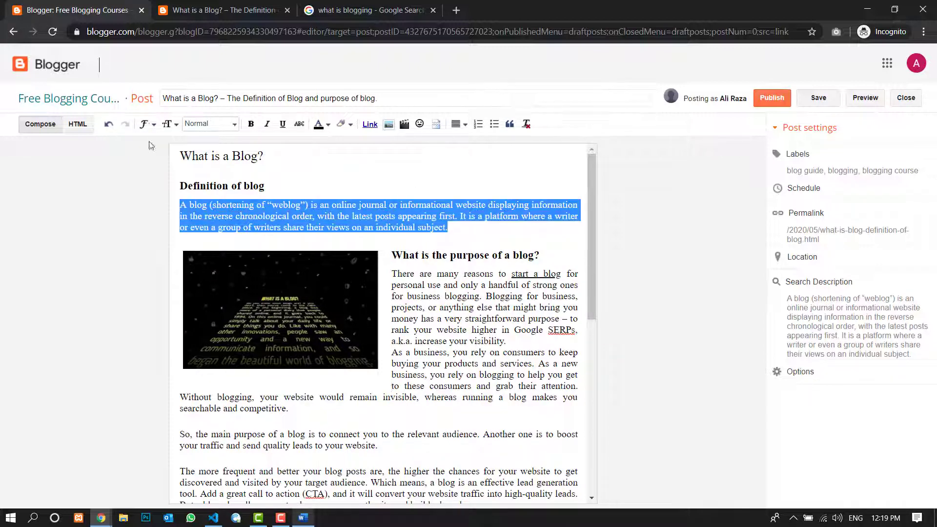
pyautogui.click(165, 125)
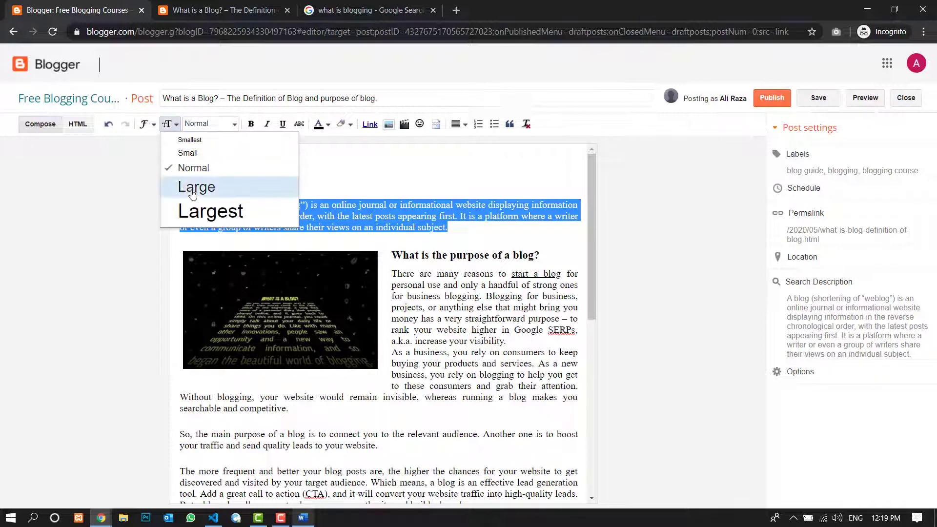
pyautogui.click(196, 188)
pyautogui.click(175, 126)
pyautogui.click(180, 170)
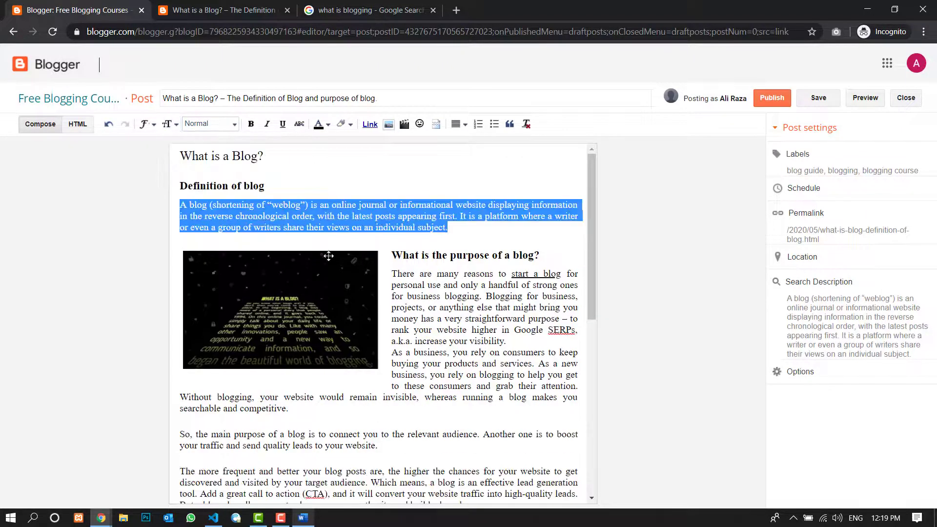
pyautogui.click(465, 227)
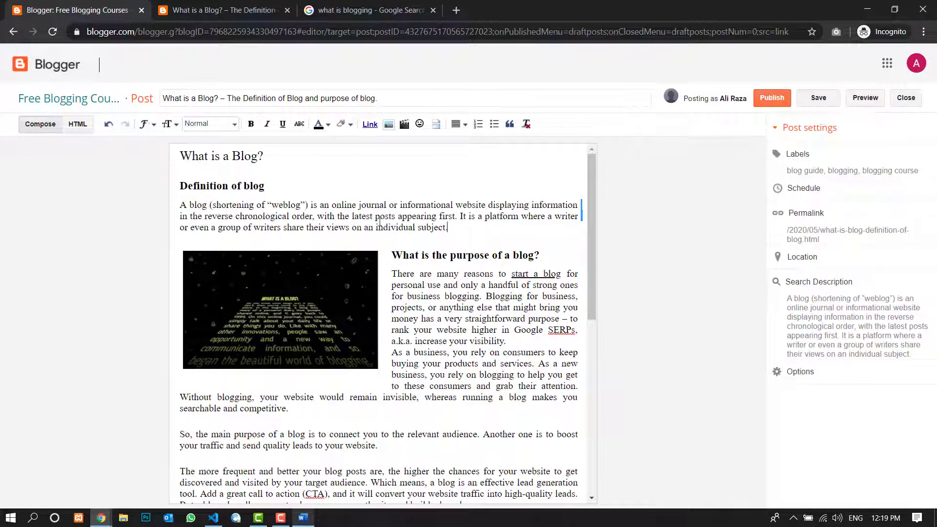
# - Format the paragraph under "Definition of blog" as a quote, examine it in the post preview and return to the editor
pyautogui.moveTo(447, 228); pyautogui.dragTo(180, 205)
pyautogui.click(509, 124)
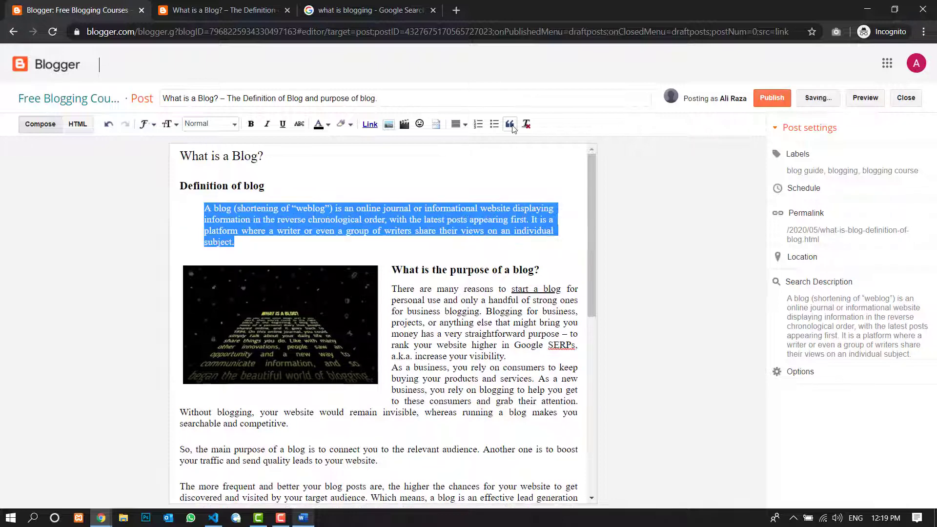
pyautogui.click(865, 97)
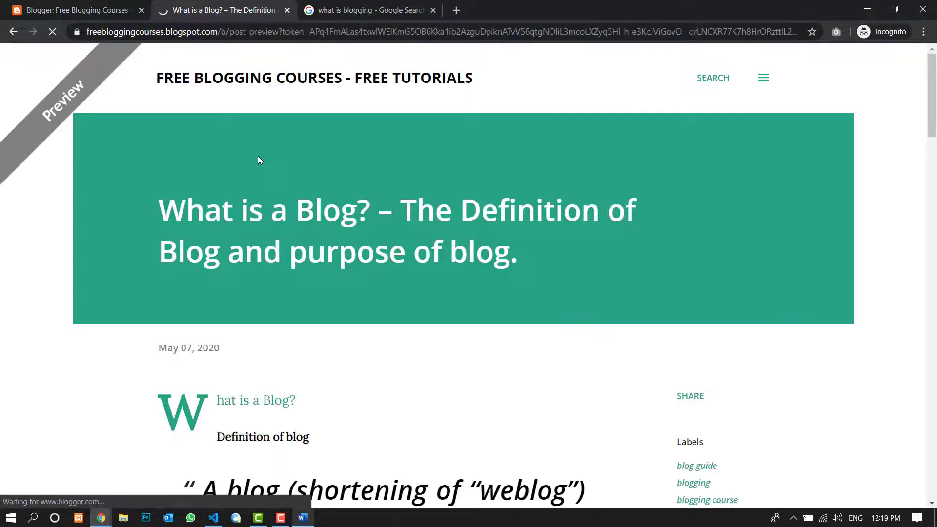
pyautogui.scroll(-7, 257, 157)
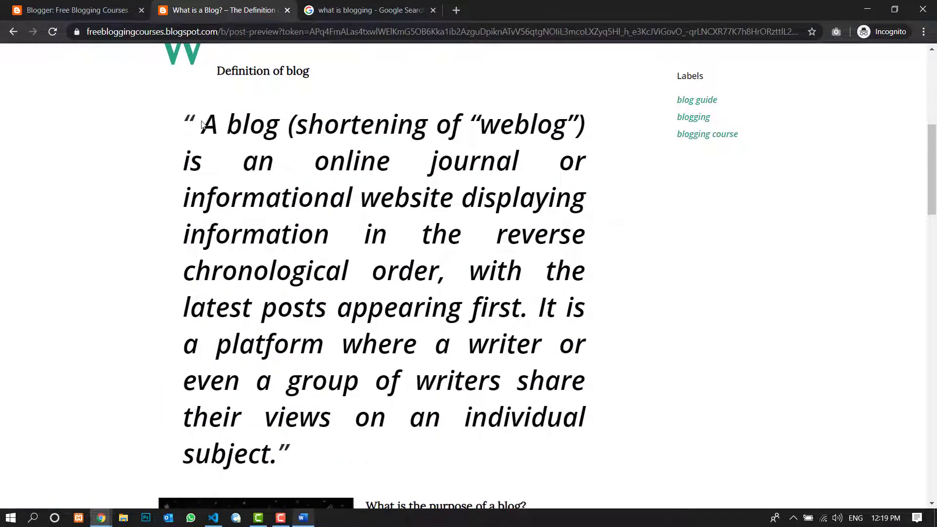
pyautogui.scroll(-1, 202, 129)
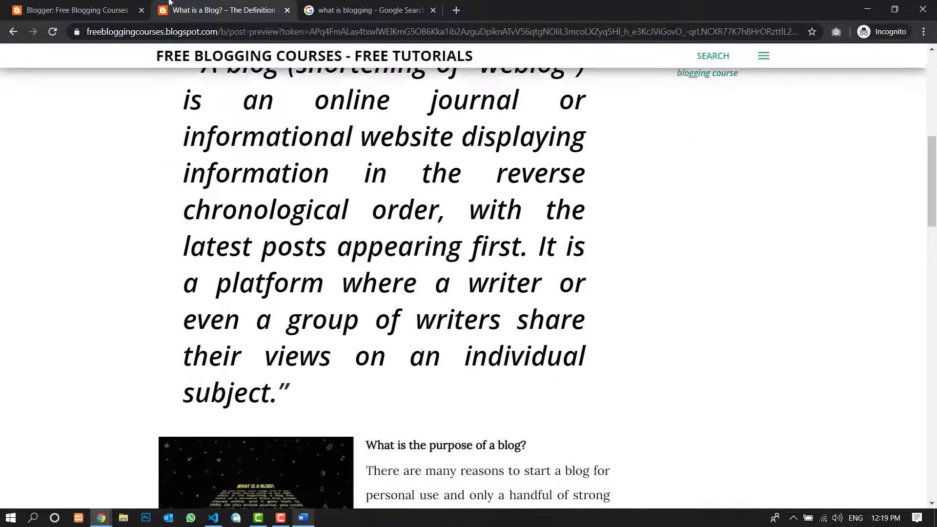
pyautogui.click(78, 10)
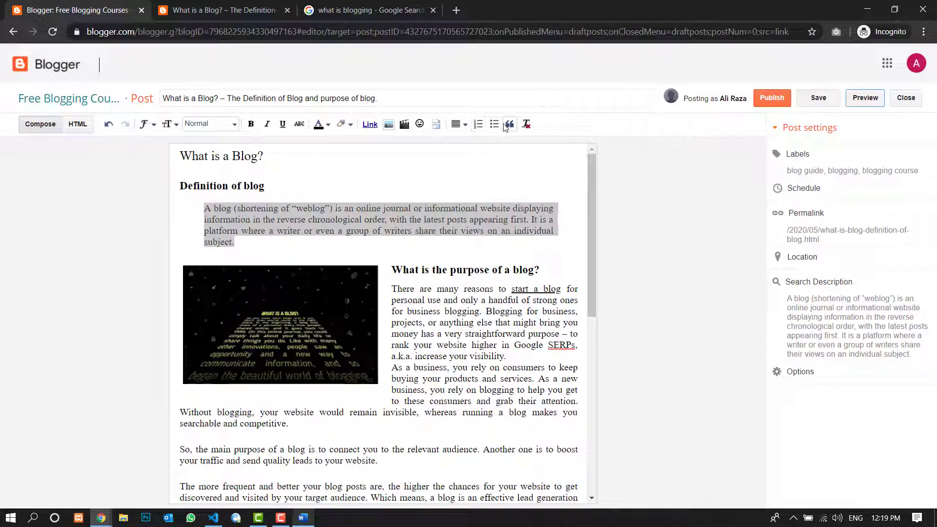
# - Undo the quote formatting of the definition paragraph and look at the available text colors without applying one
pyautogui.click(339, 250)
pyautogui.hotkey('ctrl', 'z')
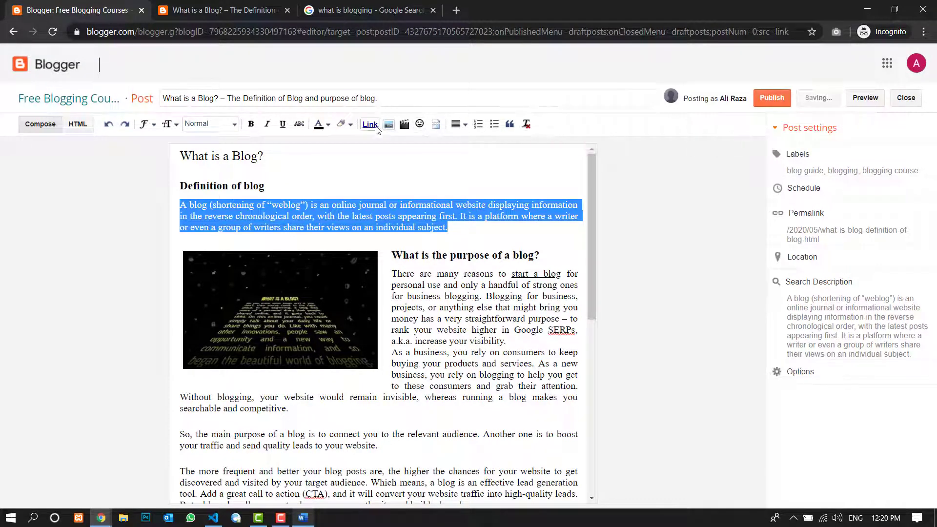
pyautogui.click(329, 125)
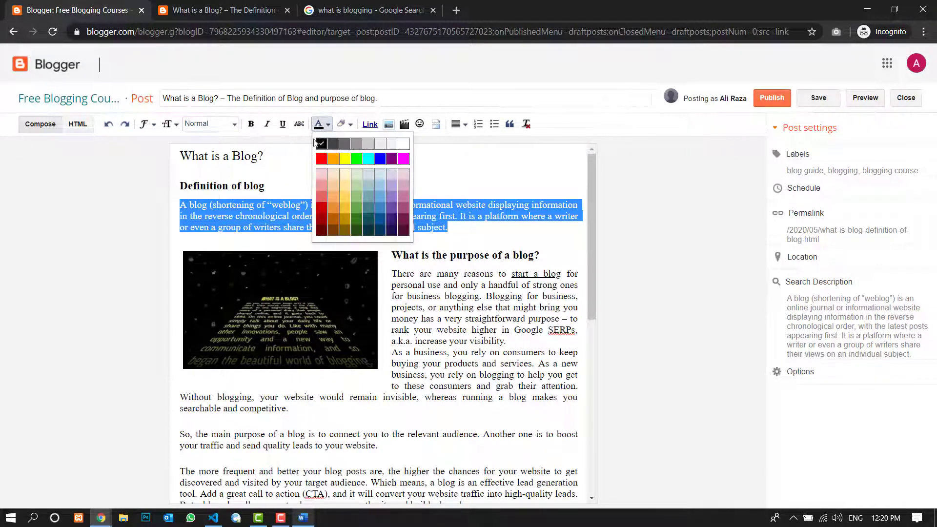
pyautogui.click(247, 185)
# - Try yellow and black background highlights on the "Definition of blog" heading and set its background back to white
pyautogui.moveTo(265, 186); pyautogui.dragTo(180, 186)
pyautogui.click(350, 124)
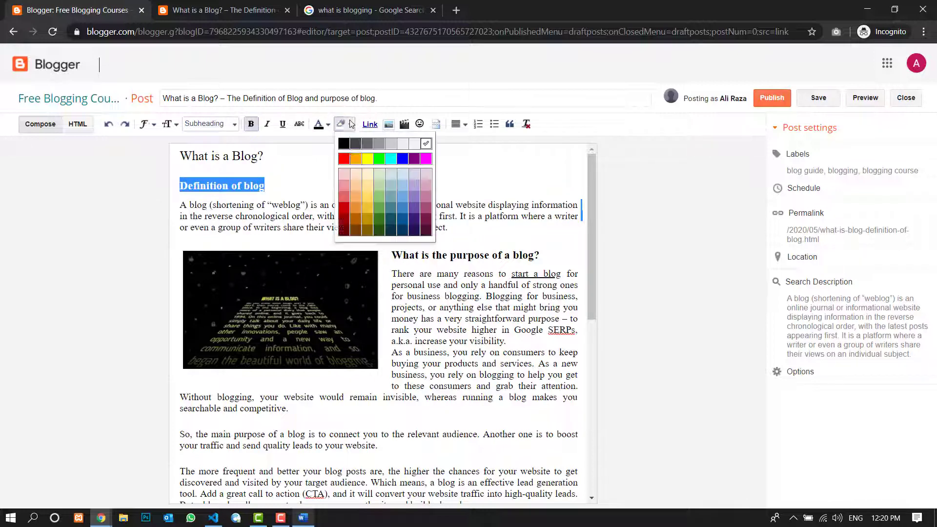
pyautogui.click(367, 159)
pyautogui.moveTo(278, 186); pyautogui.dragTo(180, 186)
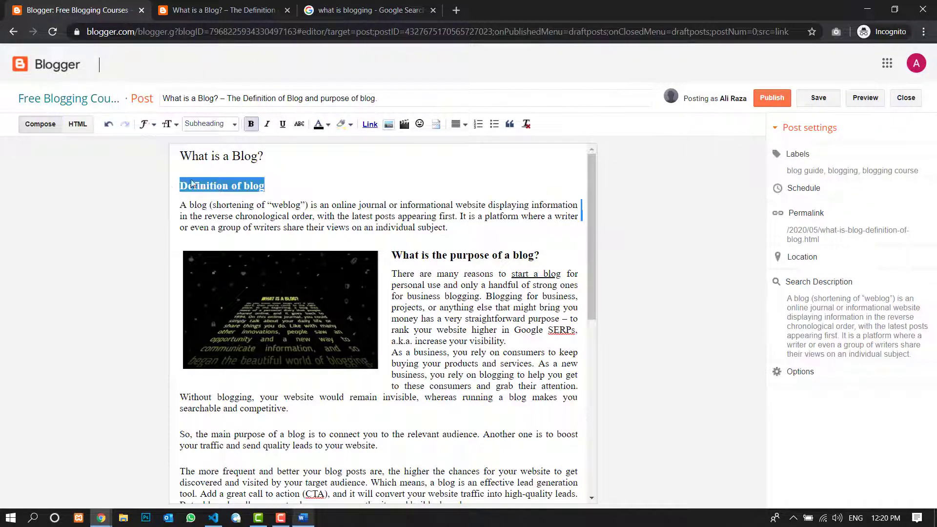
pyautogui.click(347, 128)
pyautogui.click(344, 144)
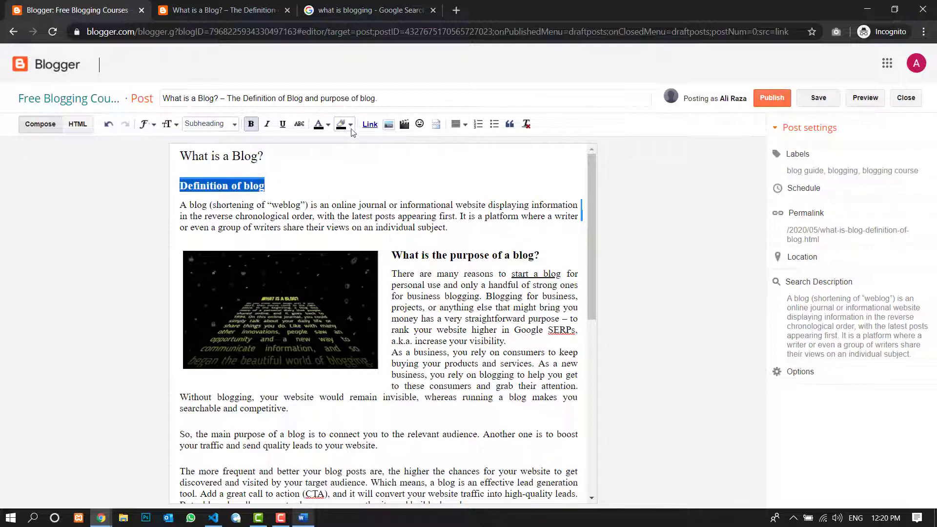
pyautogui.click(351, 125)
pyautogui.click(426, 143)
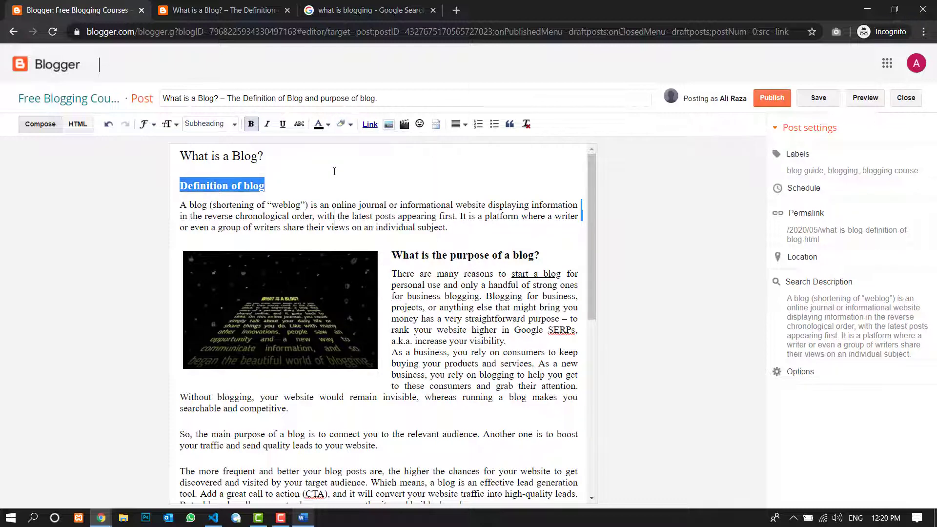
pyautogui.click(334, 172)
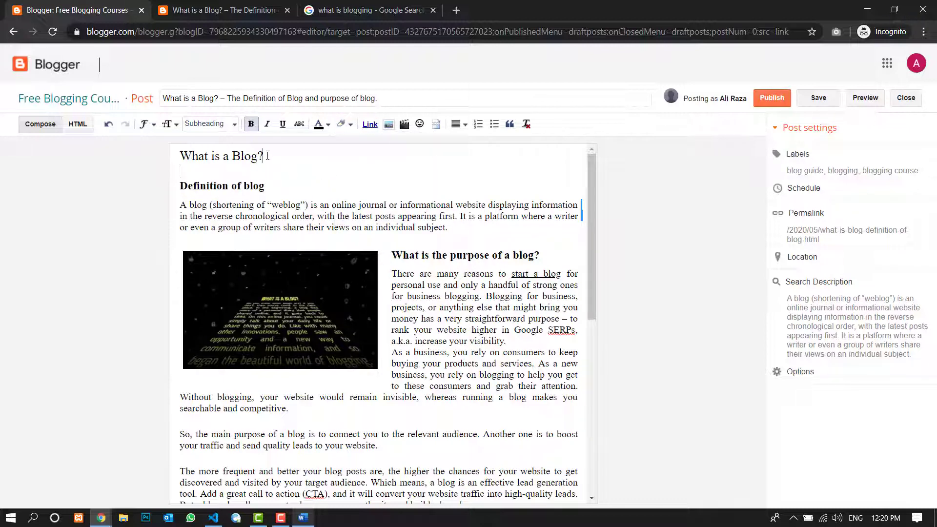
# - Format the opening "What is a Blog?" line as a Heading and delete the empty line below it
pyautogui.doubleClick(218, 156)
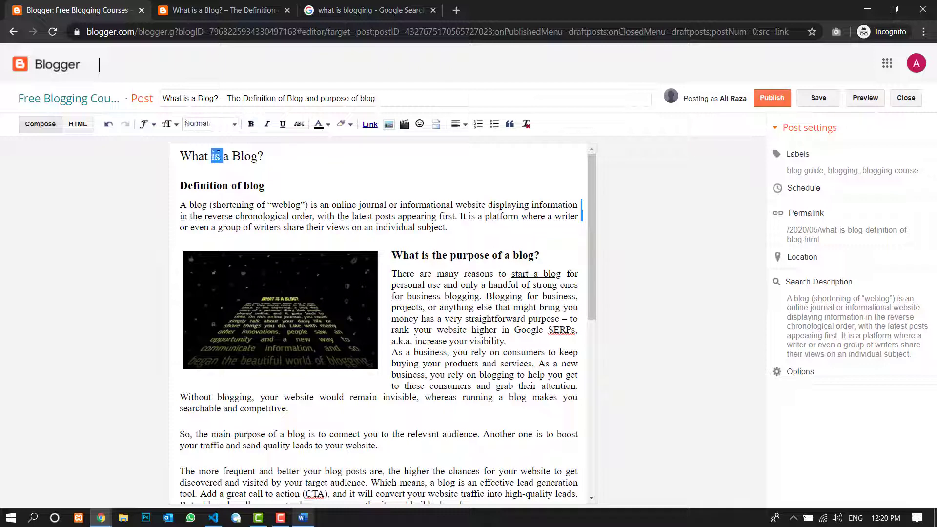
pyautogui.moveTo(273, 159); pyautogui.dragTo(233, 126)
pyautogui.click(235, 125)
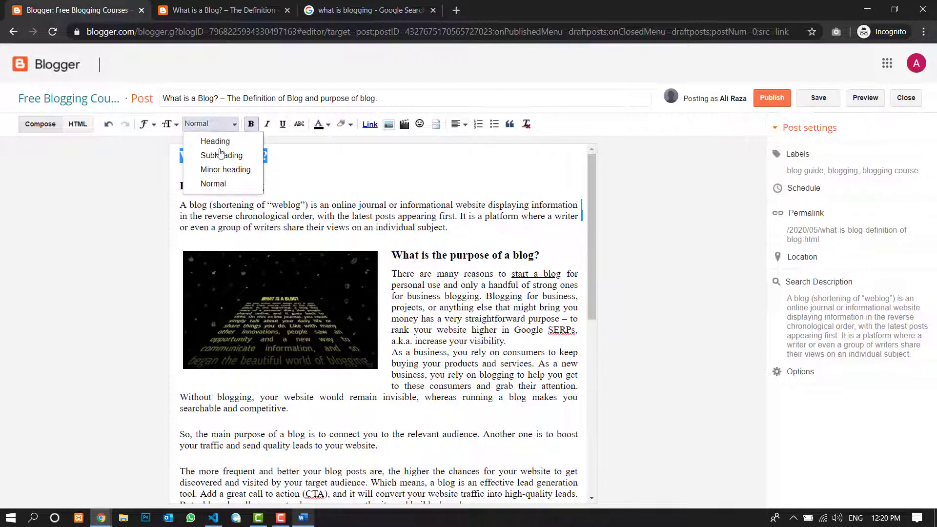
pyautogui.click(205, 155)
pyautogui.click(270, 182)
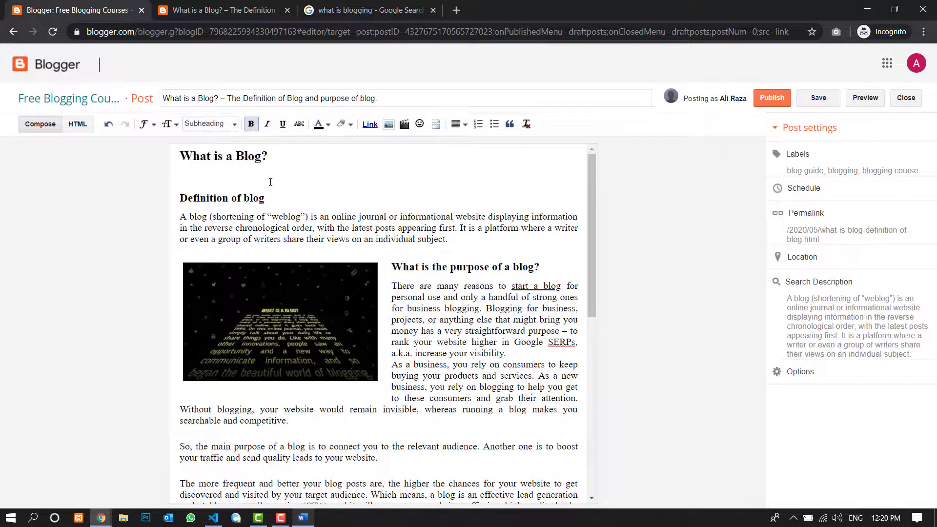
pyautogui.press('BackSpace')
# - Look over the finished text once more and publish the post
pyautogui.scroll(-8, 510, 204)
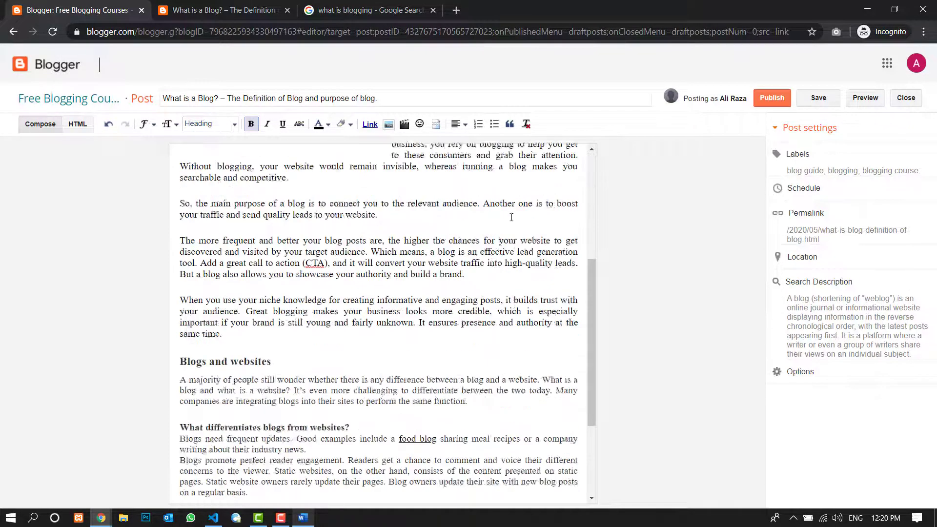
pyautogui.scroll(8, 554, 192)
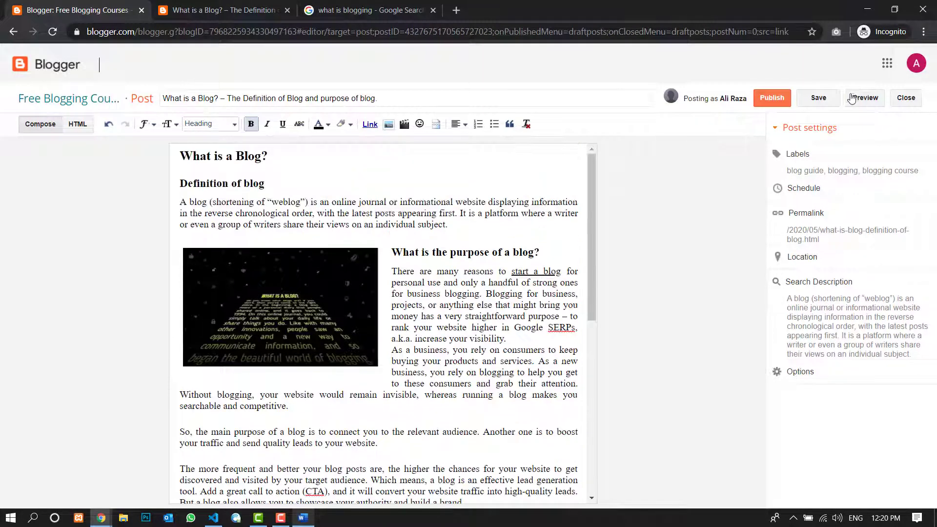
pyautogui.click(777, 100)
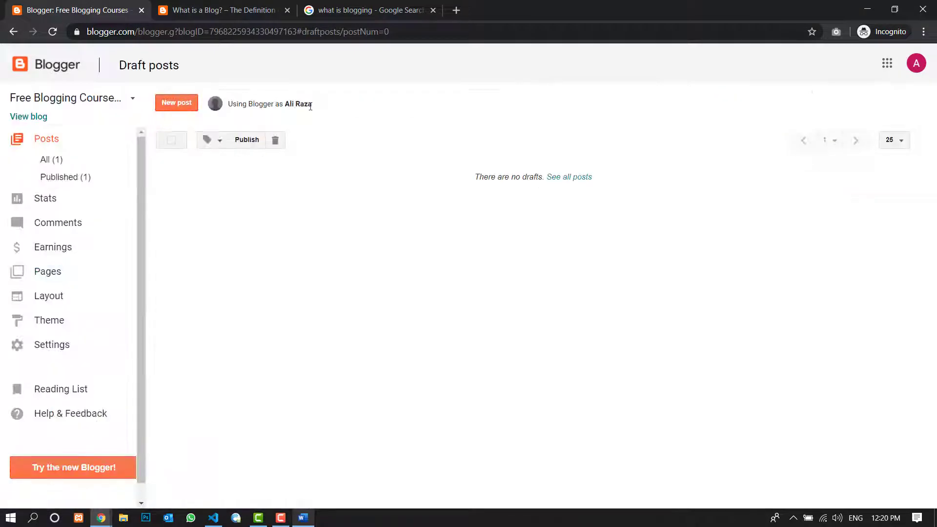
# - Show the list of published posts and open "What is a Blog? – The Definition of Blog and purpose of blog." on the live blog
pyautogui.click(87, 177)
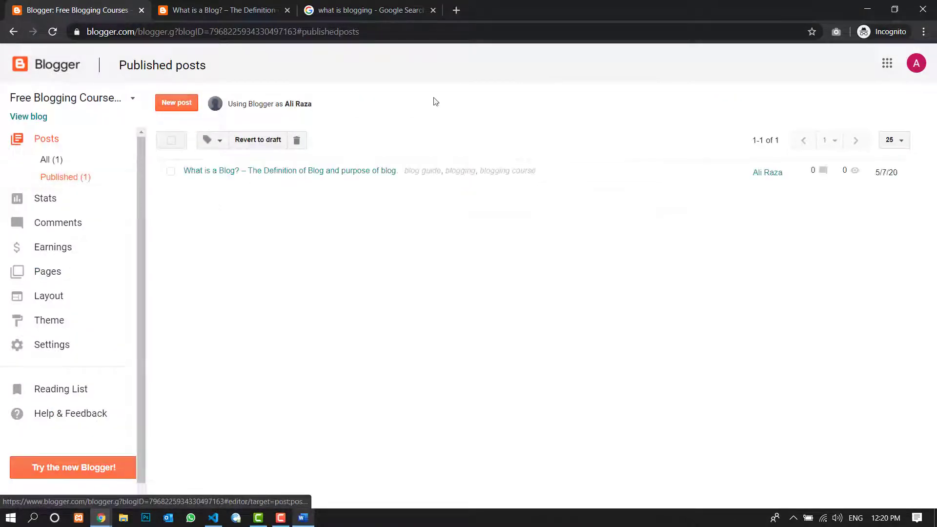
pyautogui.moveTo(343, 180)
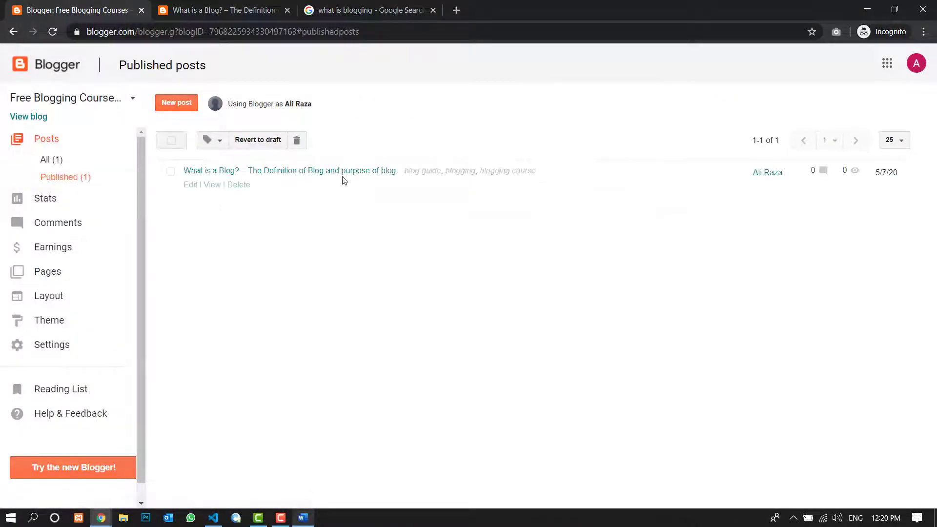
pyautogui.click(208, 185)
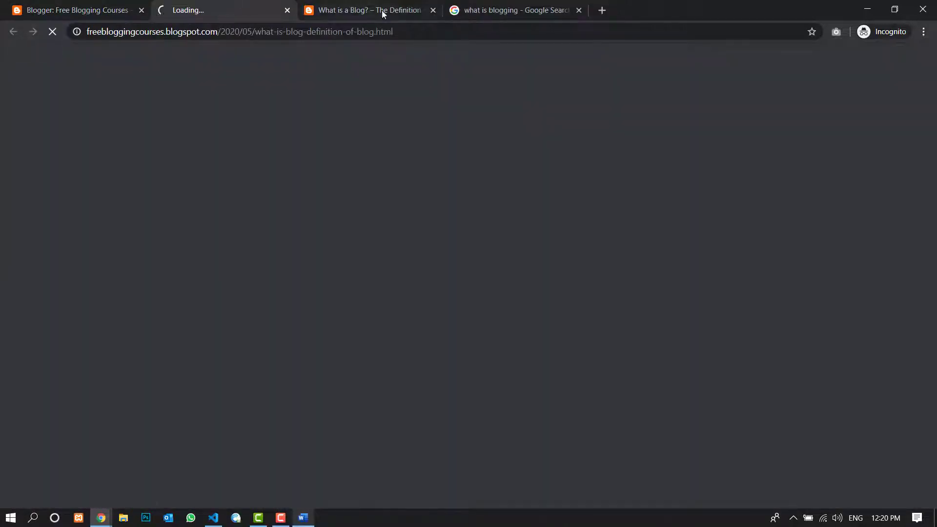
# - Close the duplicate post tab and look over the published "What is a Blog?" post on the live blog, including its labels
pyautogui.click(420, 13)
pyautogui.click(433, 10)
pyautogui.click(225, 10)
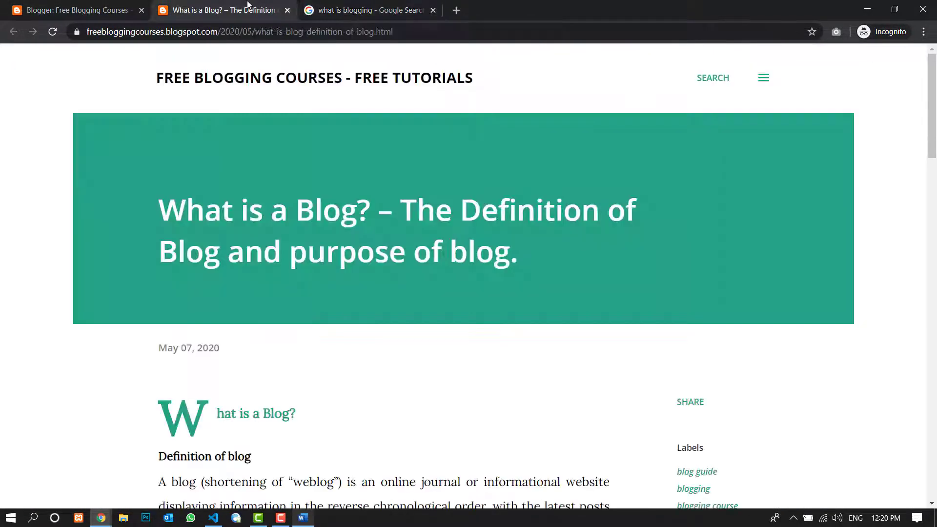
pyautogui.scroll(-6, 292, 164)
pyautogui.scroll(-15, 292, 164)
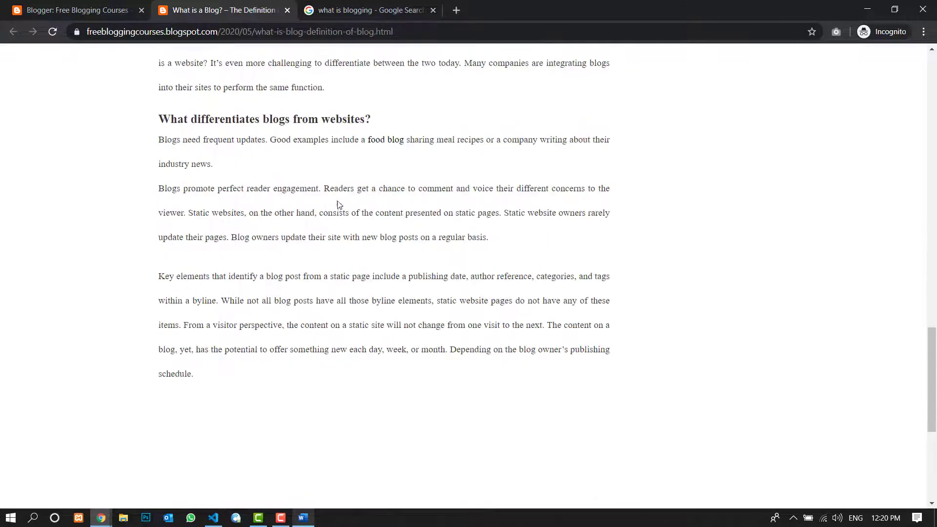
pyautogui.scroll(20, 544, 205)
pyautogui.scroll(3, 440, 292)
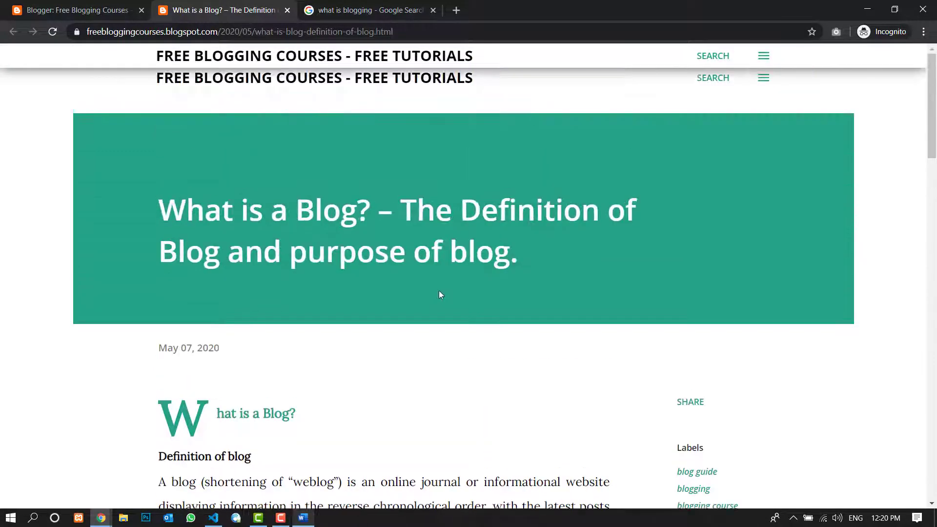
pyautogui.scroll(-5, 499, 299)
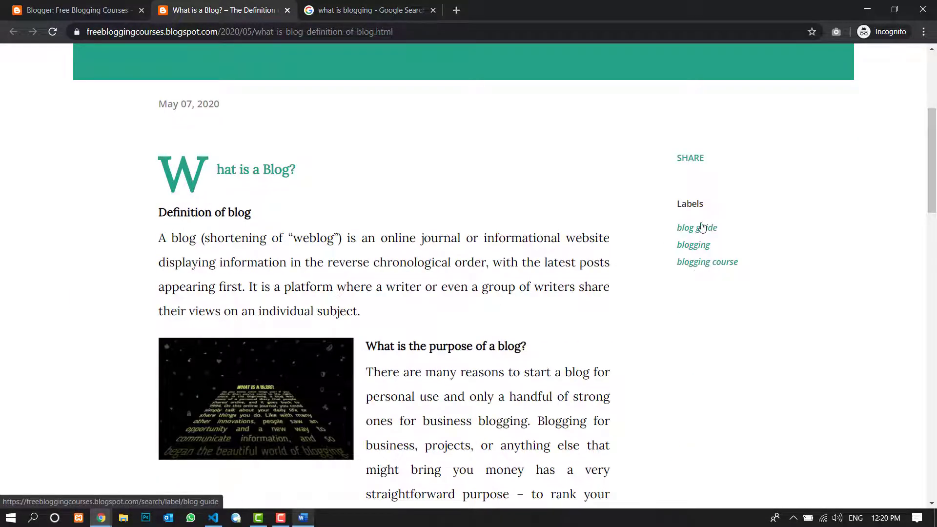
pyautogui.scroll(1, 260, 234)
pyautogui.scroll(5, 344, 232)
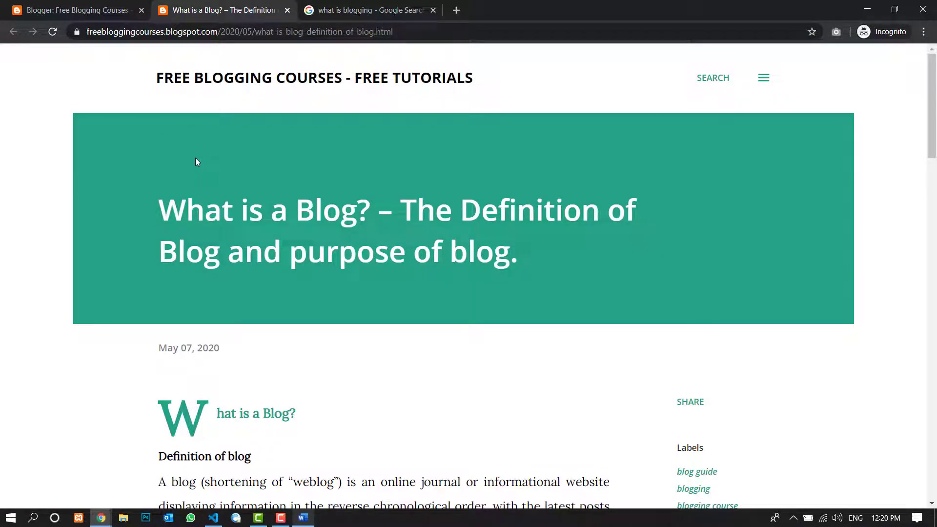
# - Close the live post and show the list of all posts in Blogger
pyautogui.click(287, 10)
pyautogui.click(117, 9)
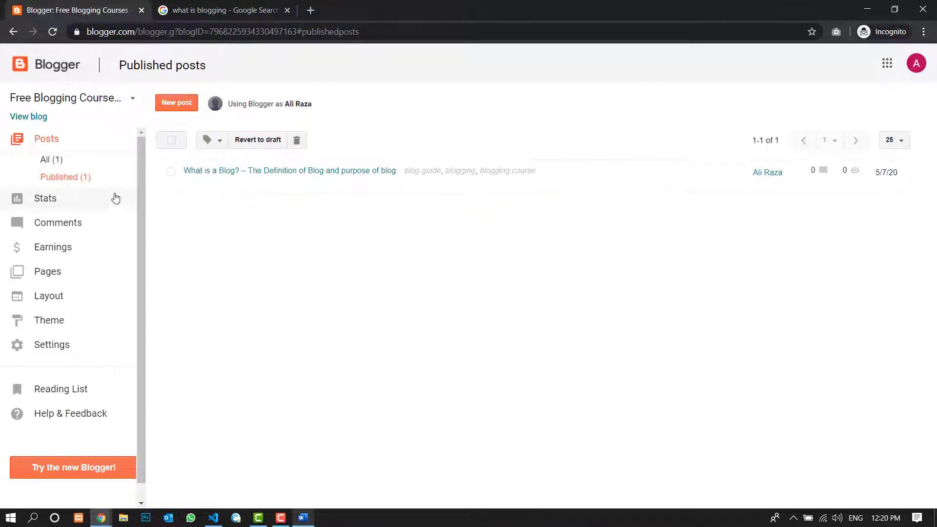
pyautogui.click(46, 161)
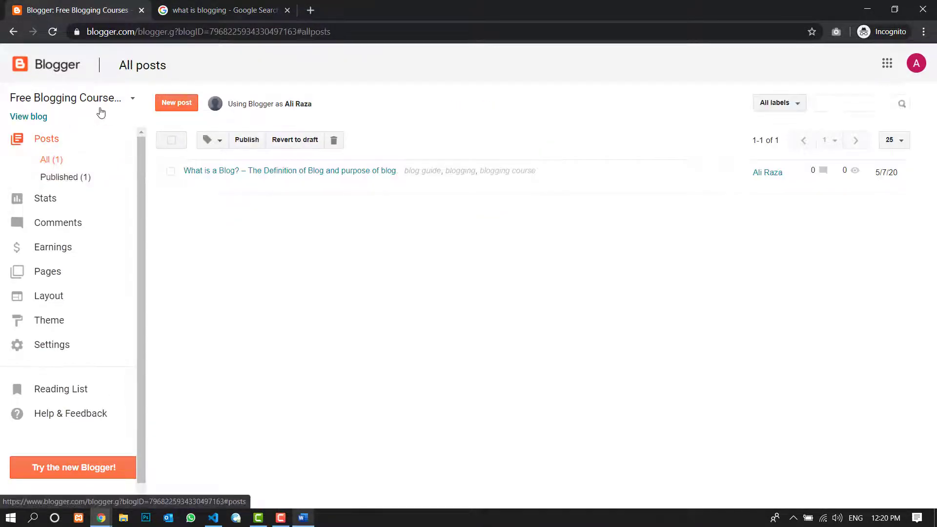
pyautogui.click(211, 9)
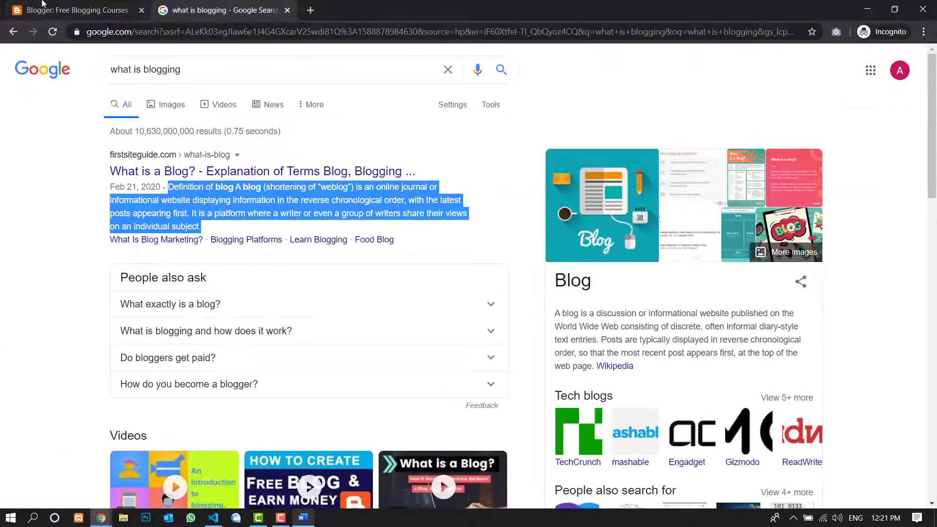
pyautogui.click(113, 9)
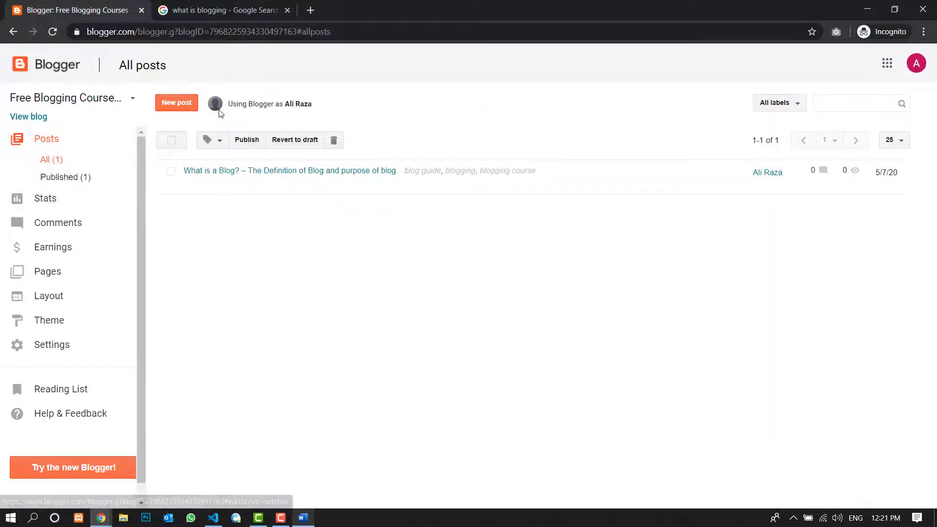
# - View the blog's home page and open the "What is a Blog? – The Definition of Blog and purpose of blog." post from it
pyautogui.click(39, 121)
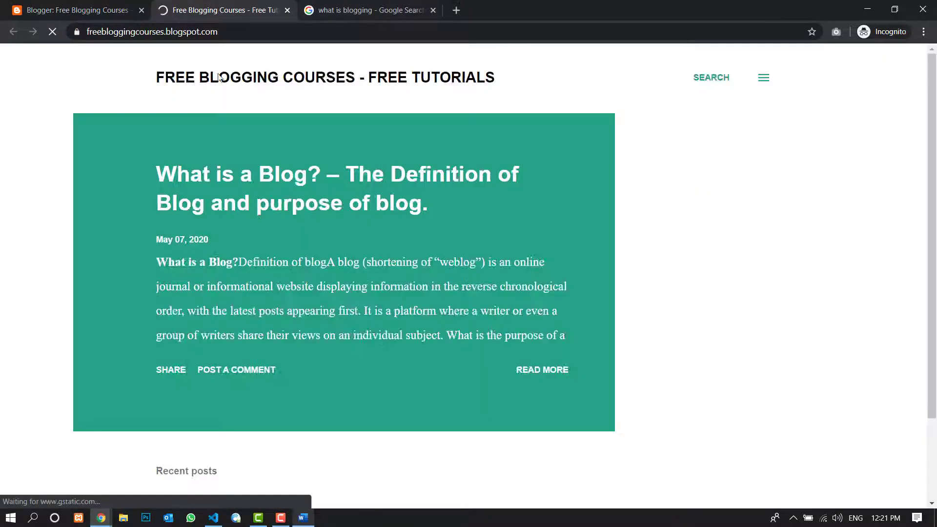
pyautogui.scroll(-2, 282, 79)
pyautogui.scroll(2, 306, 136)
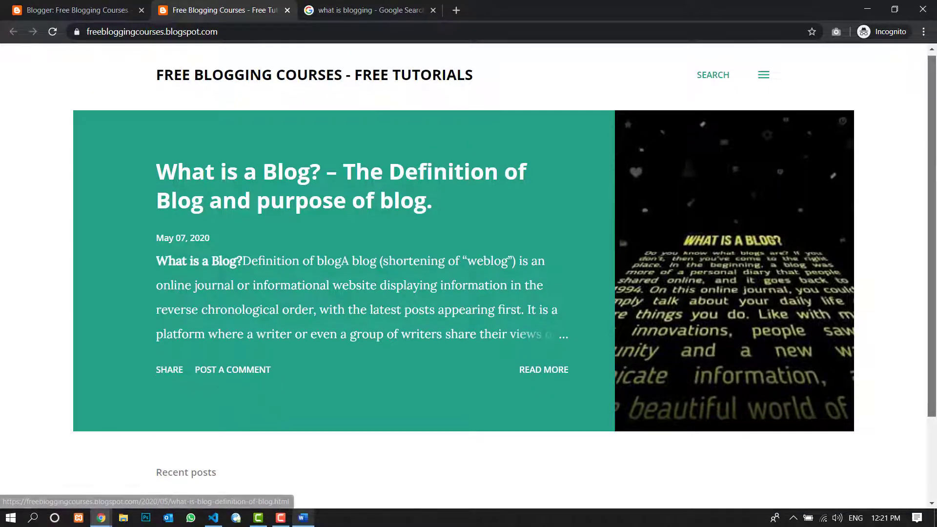
pyautogui.scroll(-2, 370, 297)
pyautogui.scroll(2, 371, 278)
pyautogui.click(398, 207)
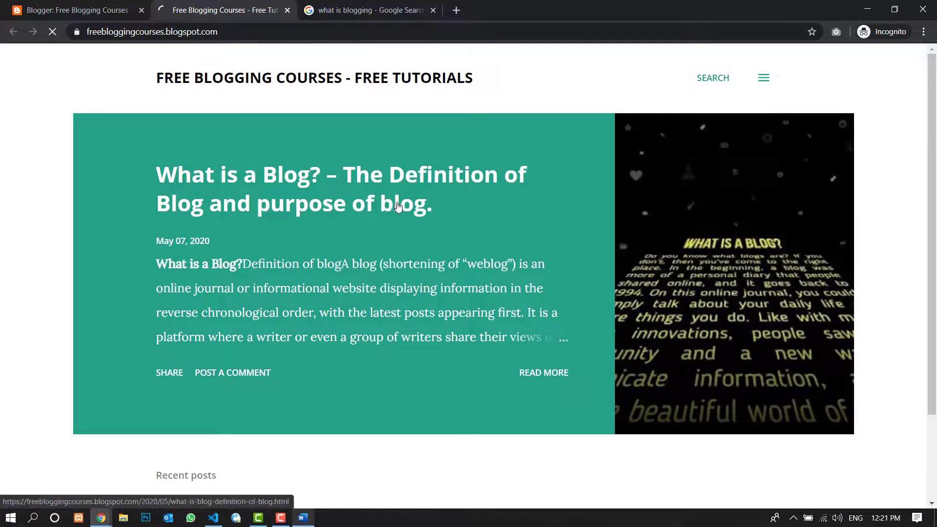
# - Check the post's body text and the placement of its image beside "What is the purpose of a blog?"
pyautogui.scroll(-15, 285, 228)
pyautogui.scroll(-3, 284, 228)
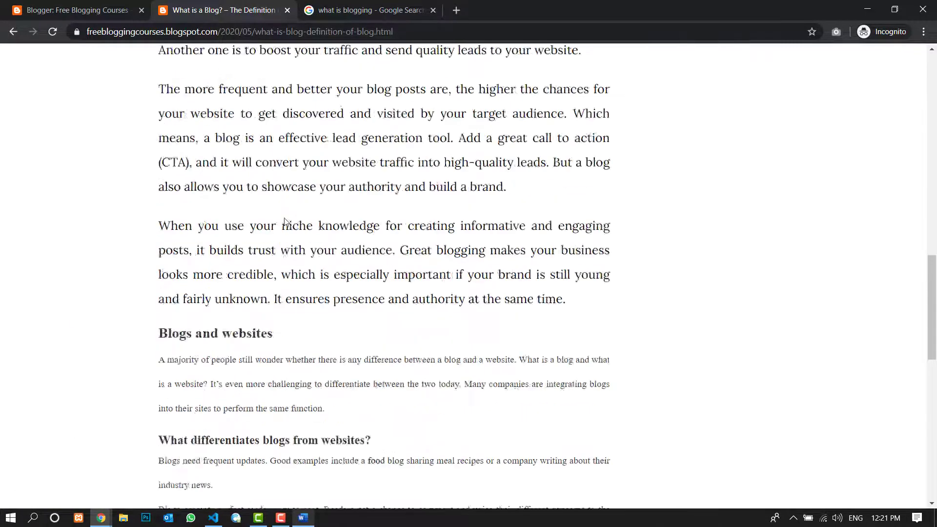
pyautogui.scroll(18, 273, 205)
pyautogui.scroll(-5, 262, 183)
pyautogui.scroll(-6, 262, 183)
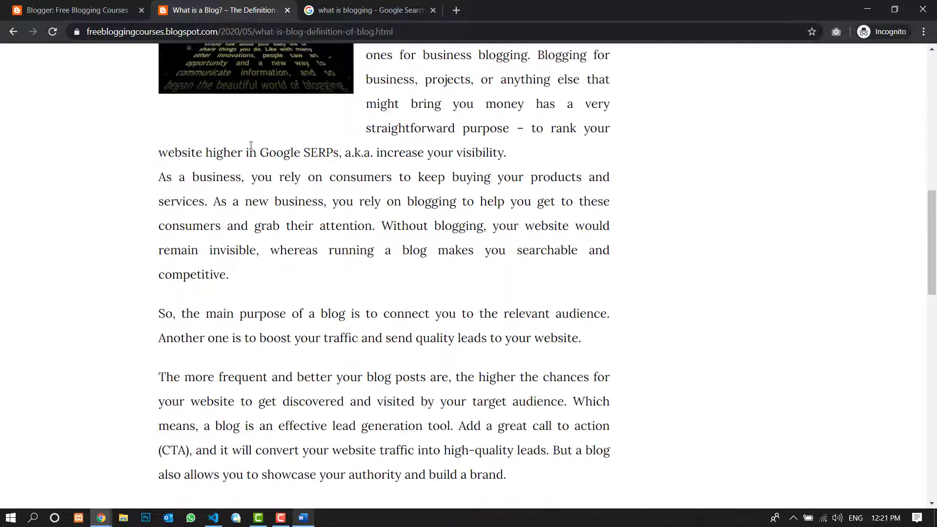
pyautogui.scroll(4, 249, 151)
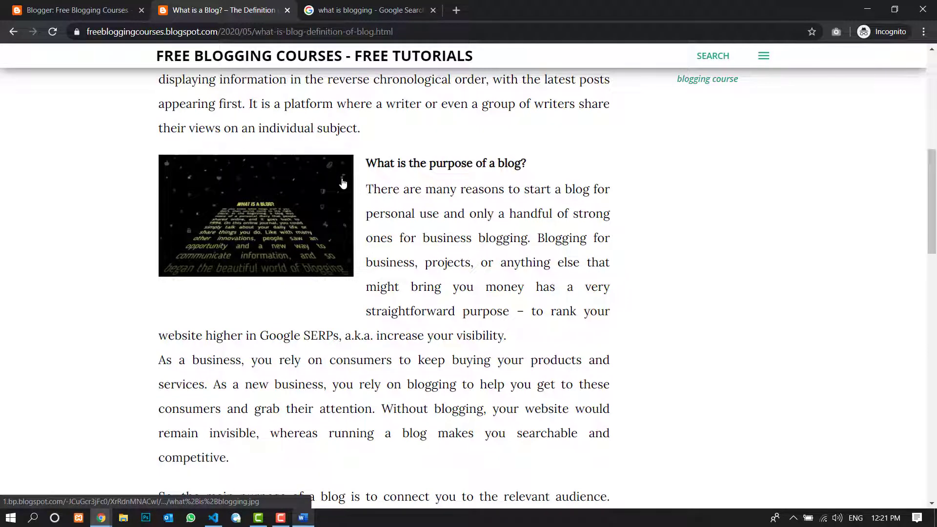
# - Open the Canva home page at canva.com in place of the "what is blogging" Google search
pyautogui.click(359, 9)
pyautogui.click(313, 32)
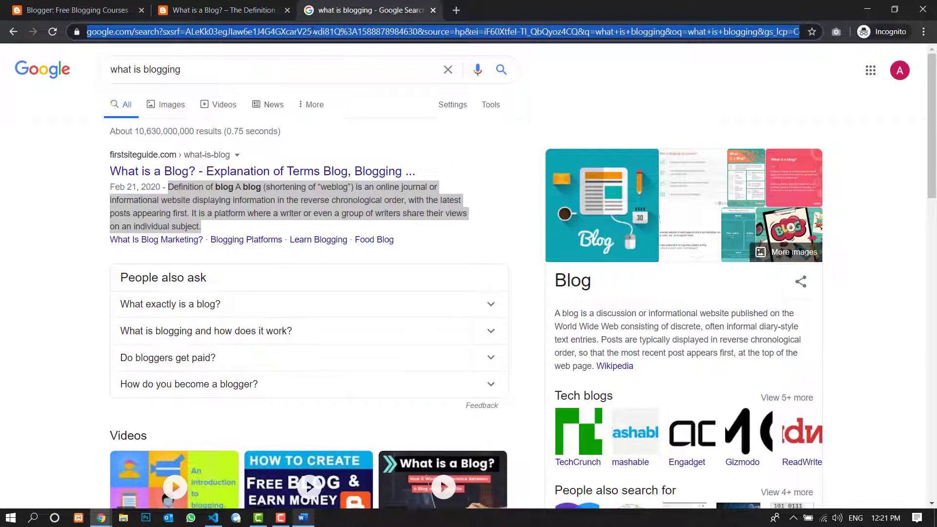
pyautogui.write('can')
pyautogui.press('BackSpace')
pyautogui.press('BackSpace')
pyautogui.write('n')
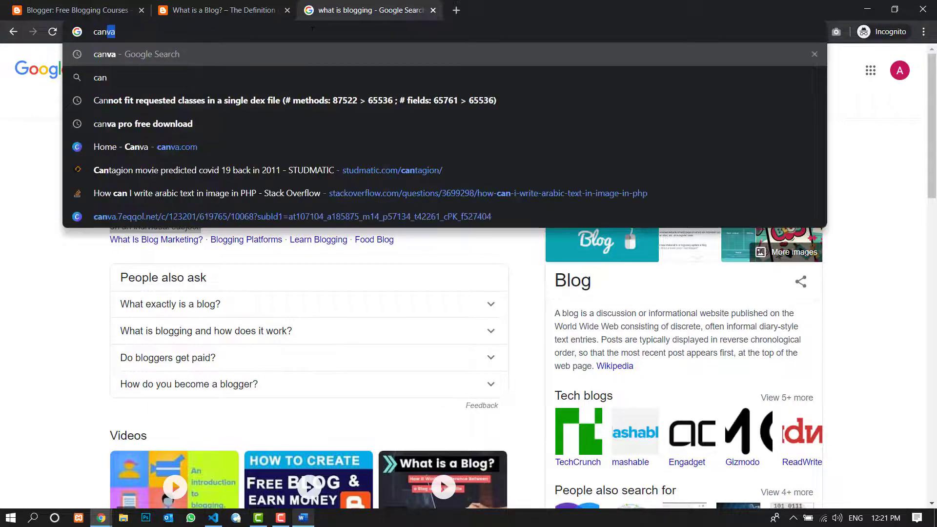
pyautogui.write('va')
pyautogui.press('Down')
pyautogui.press('Down')
pyautogui.press('Down')
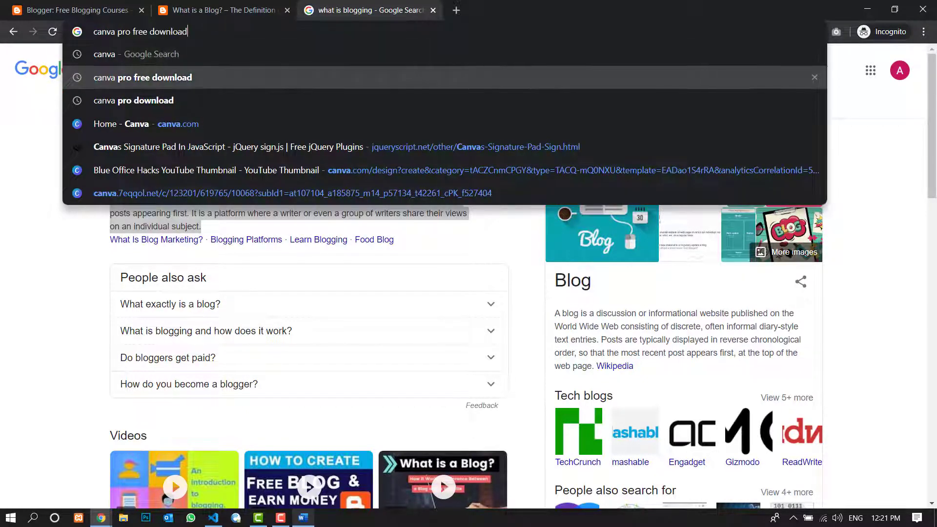
pyautogui.press('Return')
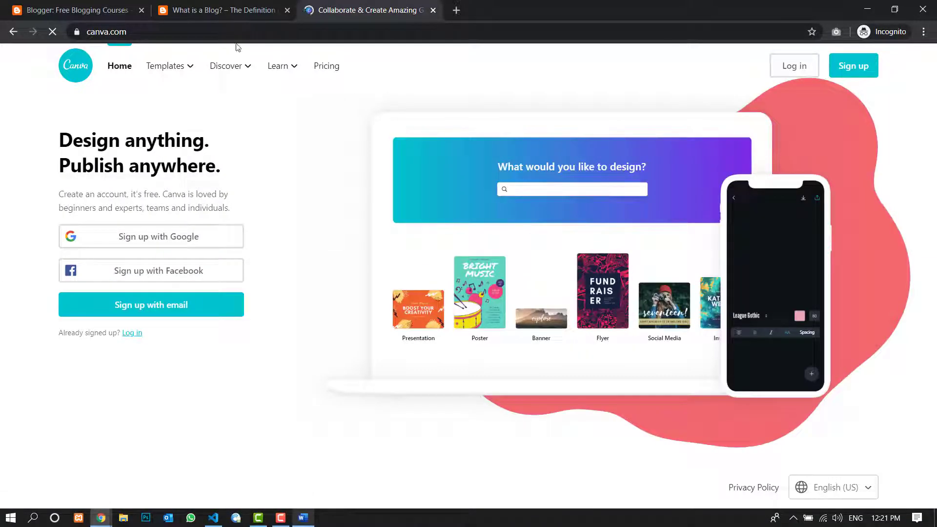
# - Sign up for Canva with the existing Google account as a Teacher, postponing the education verification and skipping the team invitations
pyautogui.click(153, 239)
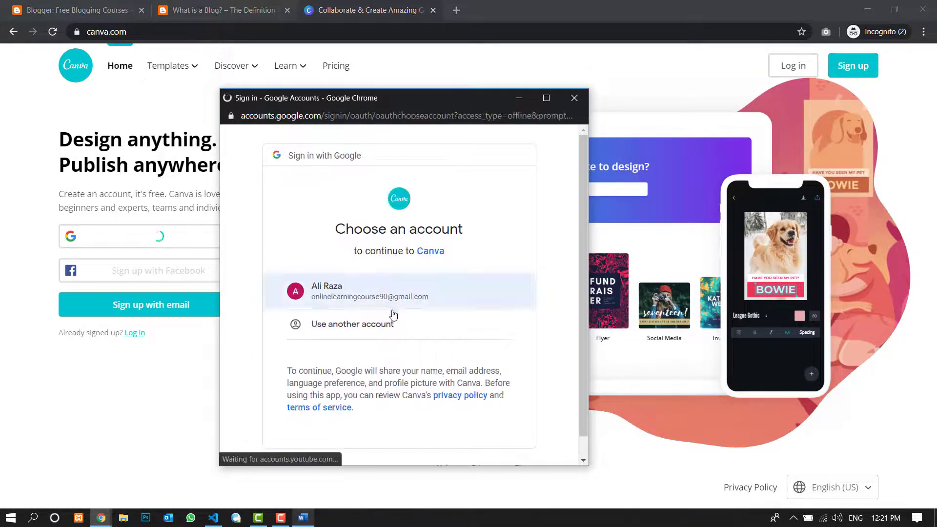
pyautogui.click(359, 274)
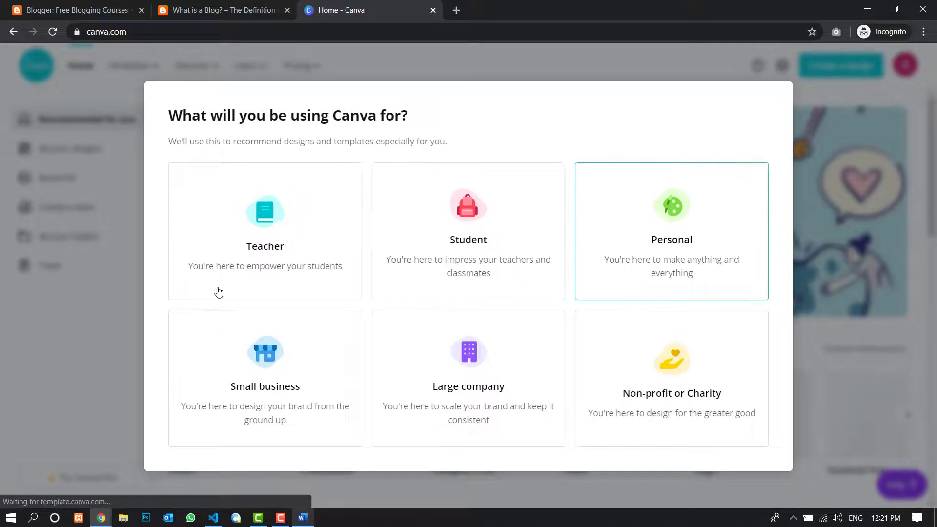
pyautogui.click(280, 235)
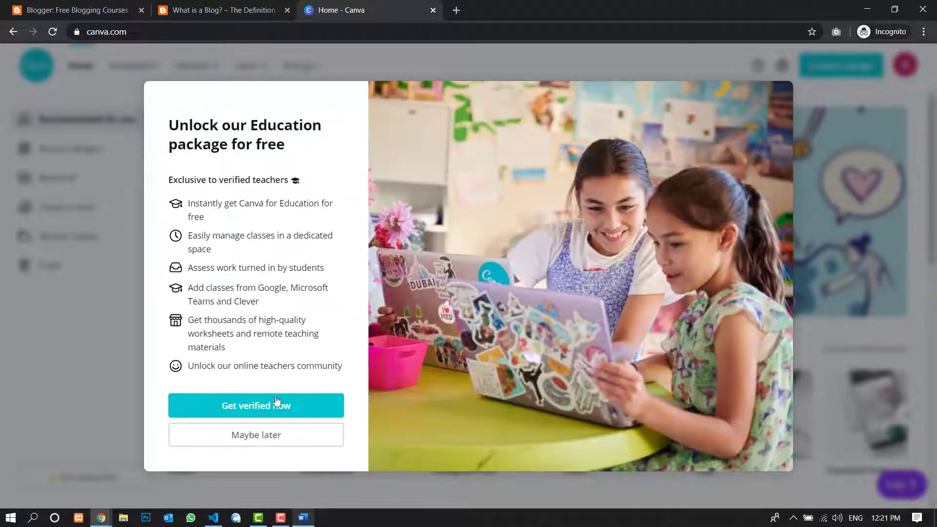
pyautogui.click(280, 440)
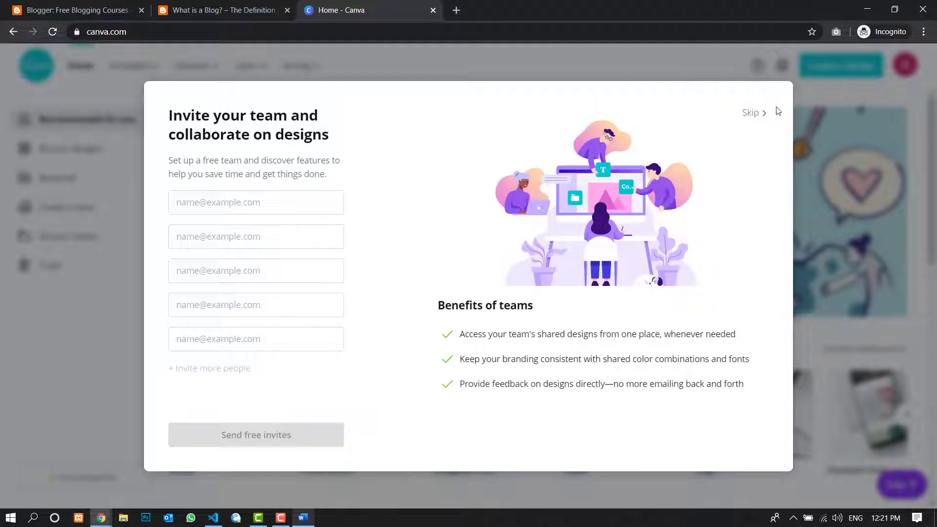
pyautogui.click(753, 113)
# - Browse the recommended Canva designs and open the "Top 20 Office Hacks" YouTube thumbnail template
pyautogui.scroll(-2, 444, 189)
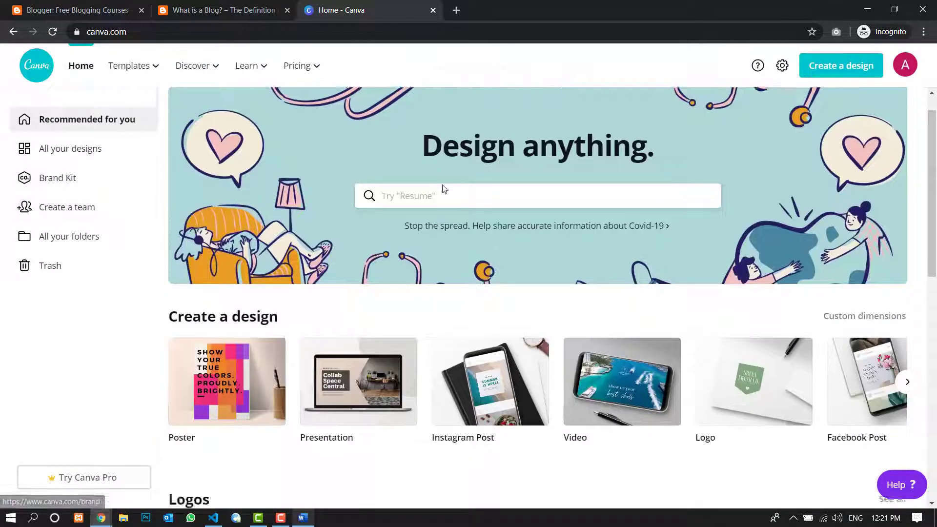
pyautogui.scroll(-6, 444, 189)
pyautogui.scroll(3, 347, 192)
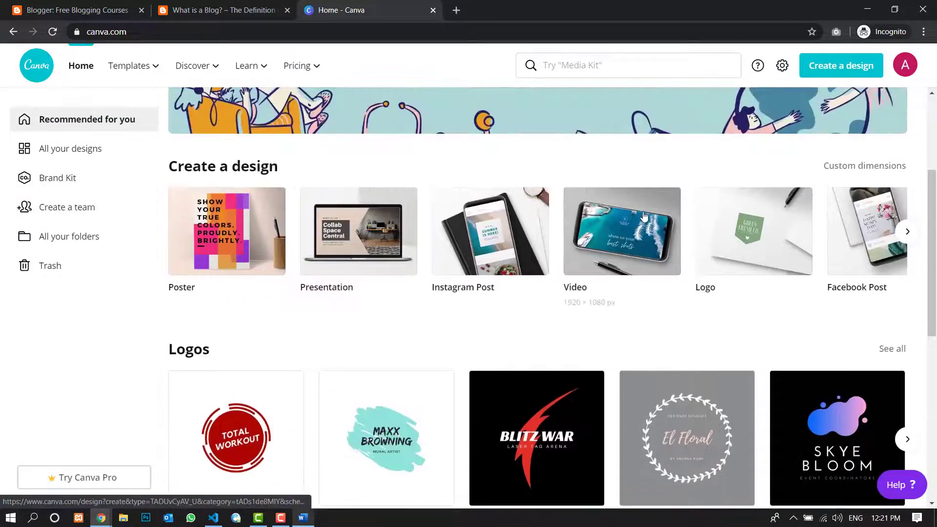
pyautogui.scroll(-5, 244, 226)
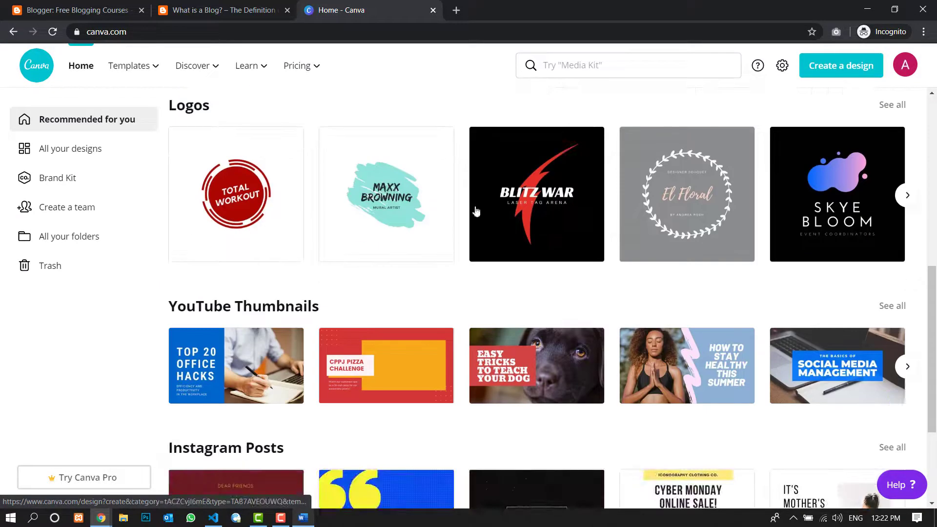
pyautogui.scroll(-7, 732, 213)
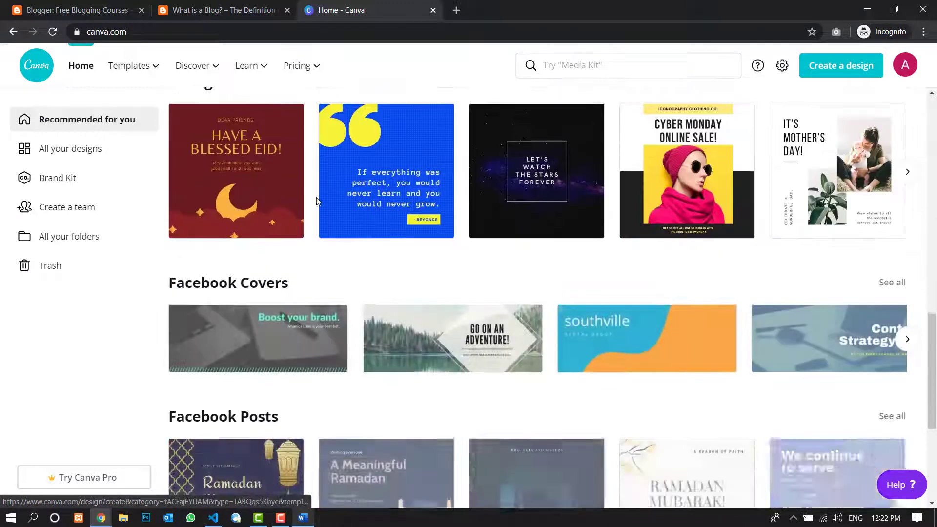
pyautogui.scroll(3, 305, 223)
pyautogui.scroll(2, 305, 223)
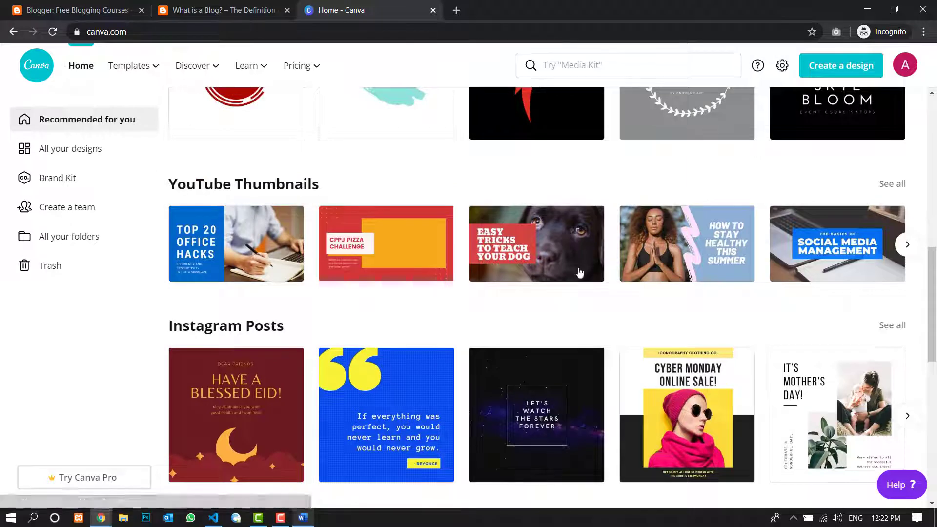
pyautogui.click(265, 264)
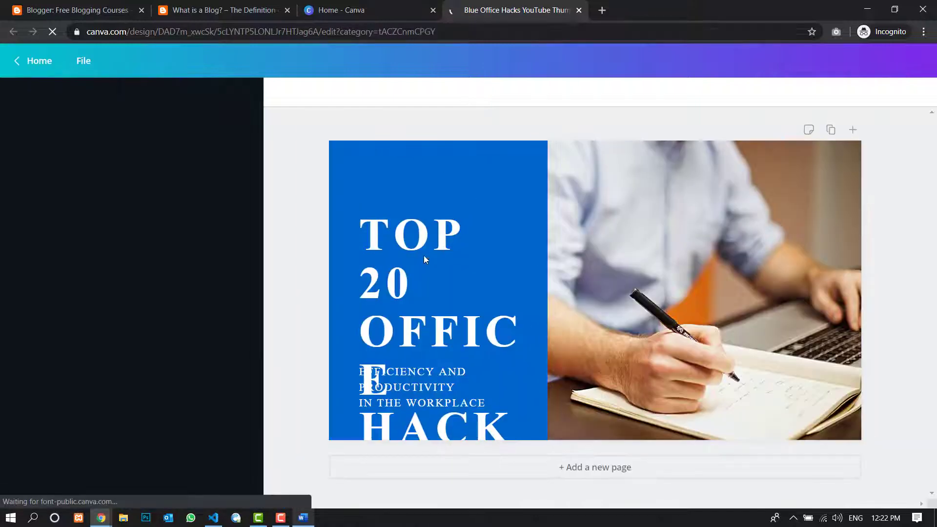
# - Remove "OFFICE HACKS" from the thumbnail's headline and delete the "EFFICIENCY AND PRODUCTIVITY IN THE WORKPLACE" subtitle
pyautogui.click(413, 296)
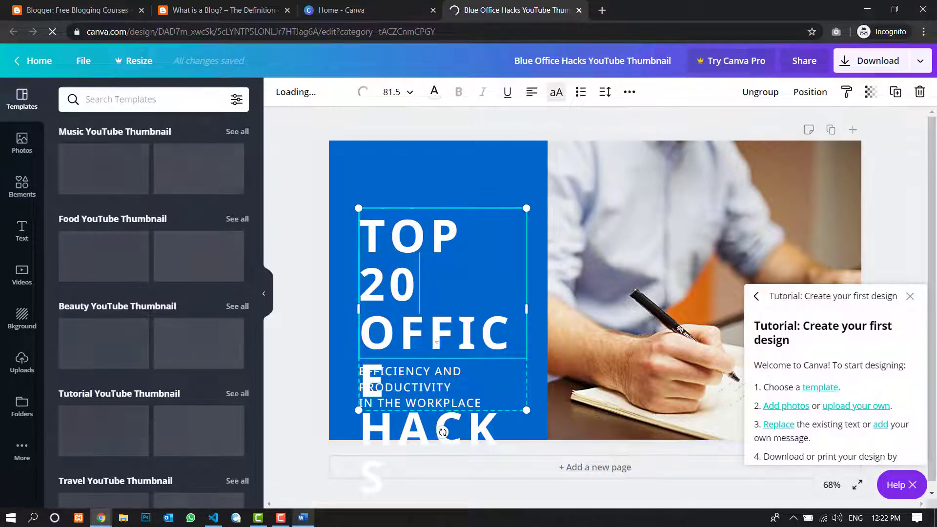
pyautogui.press('BackSpace')
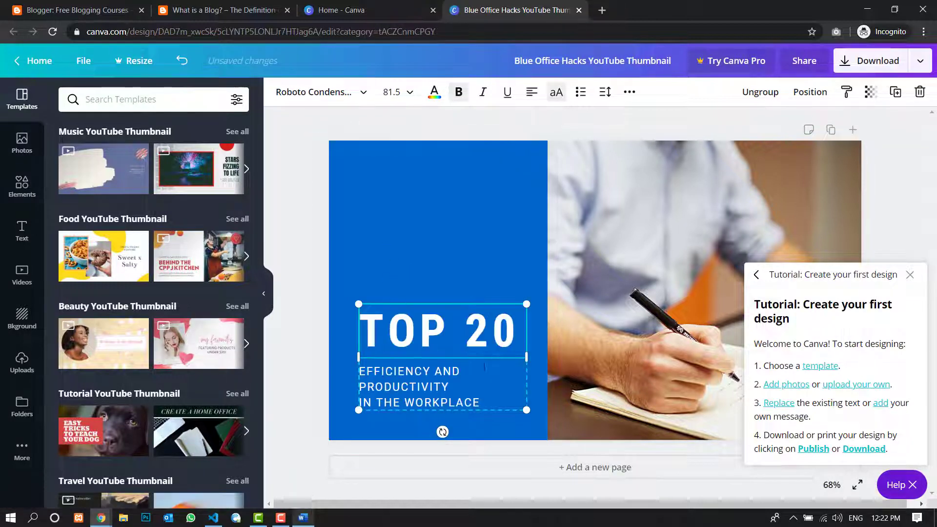
pyautogui.click(482, 403)
pyautogui.press('Delete')
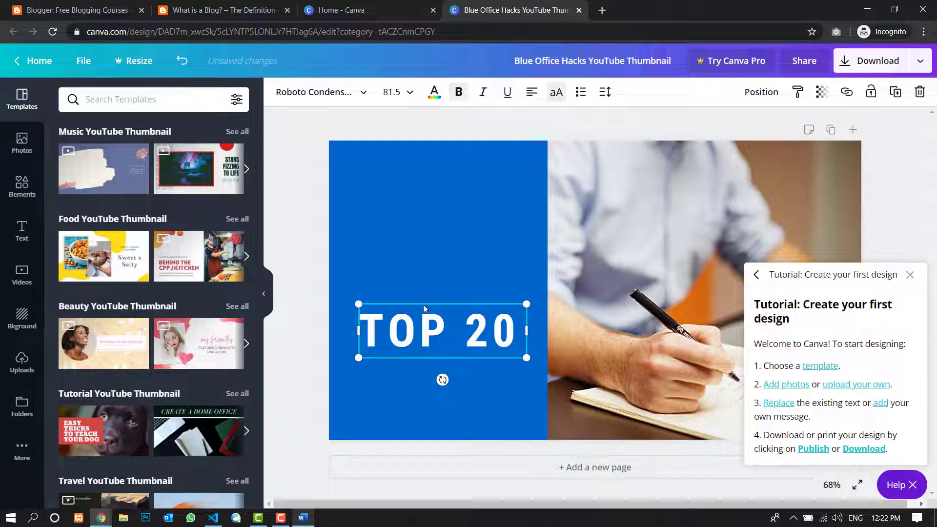
# - Replace the "TOP 20" headline text with "WHAT IS BOGGING"
pyautogui.doubleClick(423, 336)
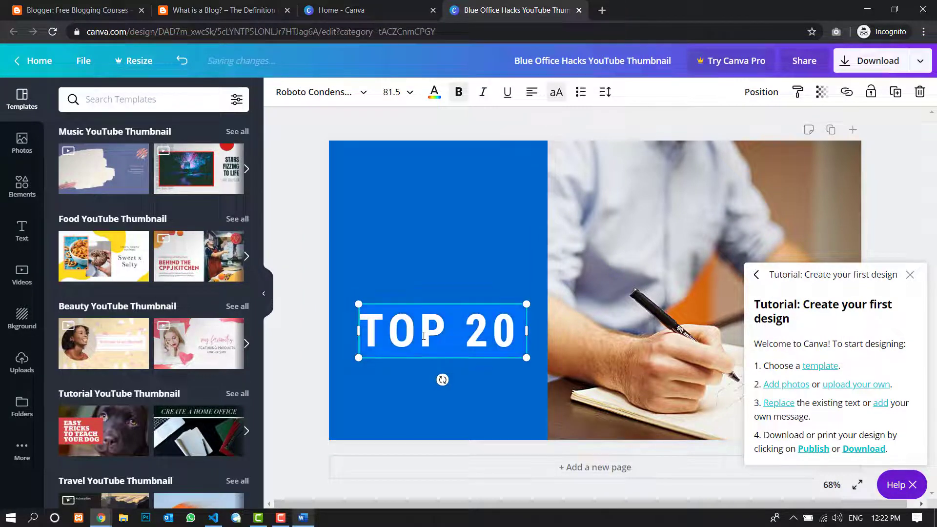
pyautogui.write('WHAT IS ')
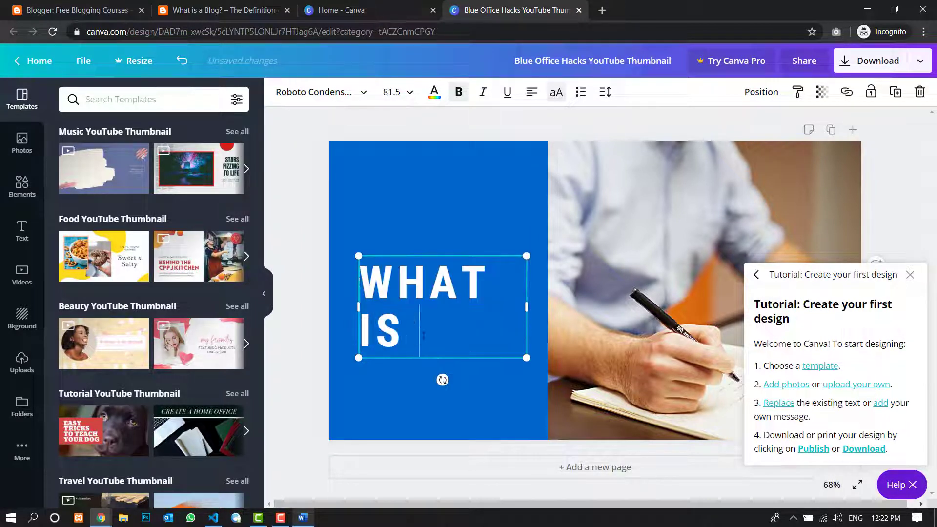
pyautogui.write('LBOGGING')
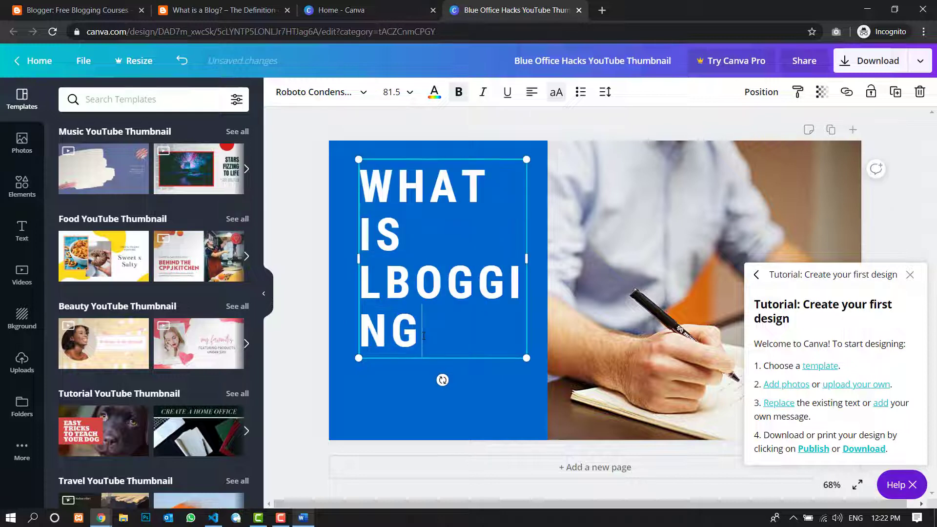
pyautogui.press('BackSpace')
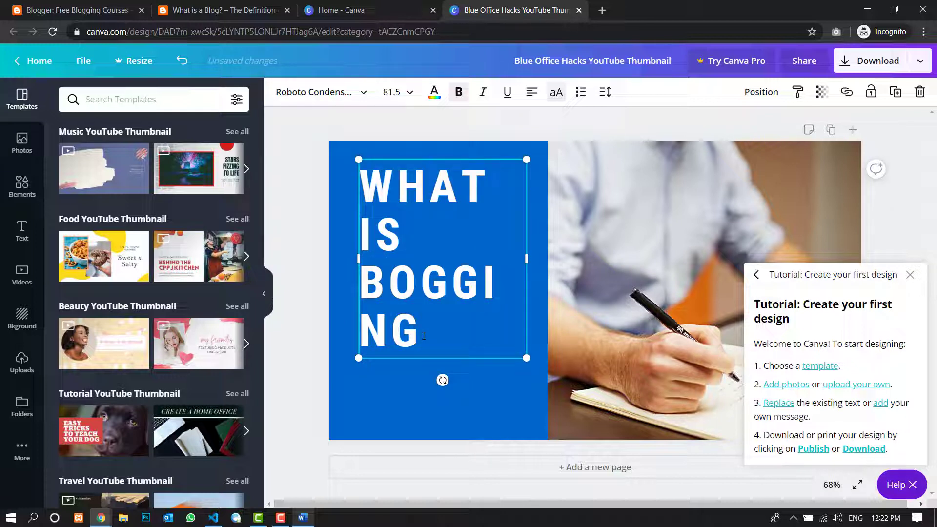
pyautogui.press('Right')
# - Set the font size of the whole headline to 64
pyautogui.moveTo(423, 328); pyautogui.dragTo(387, 184)
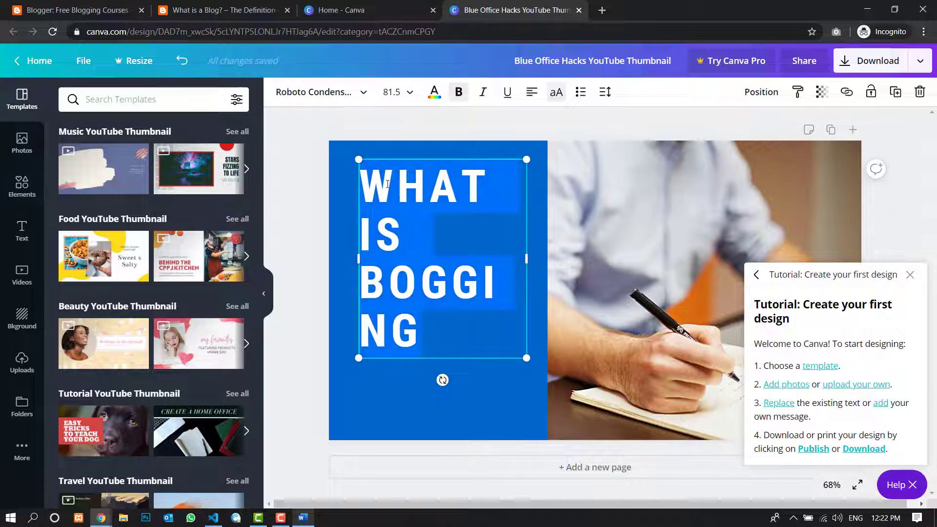
pyautogui.click(392, 92)
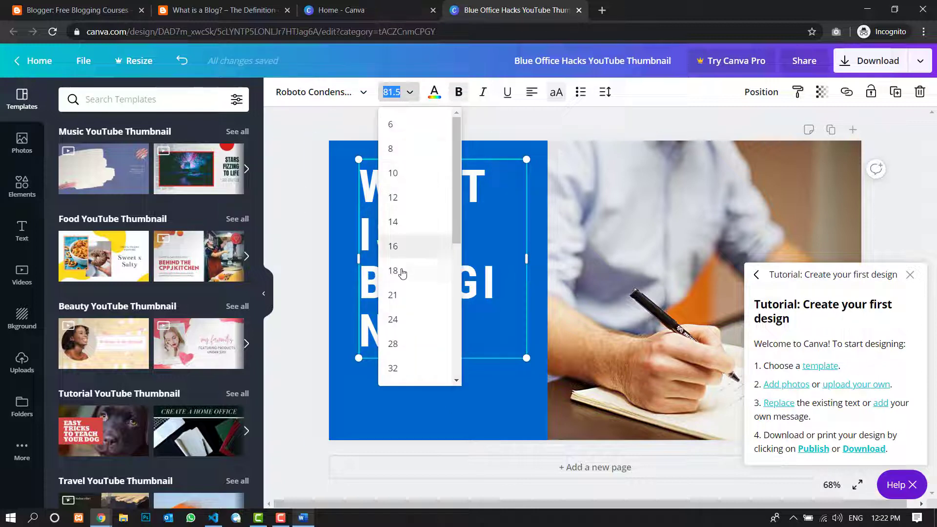
pyautogui.click(397, 270)
pyautogui.click(409, 92)
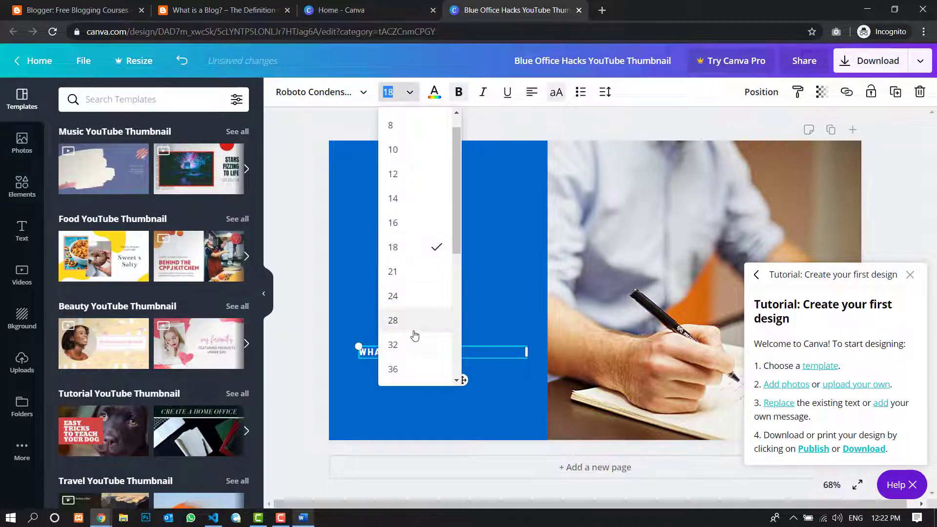
pyautogui.scroll(-2, 411, 322)
pyautogui.click(411, 330)
pyautogui.click(403, 93)
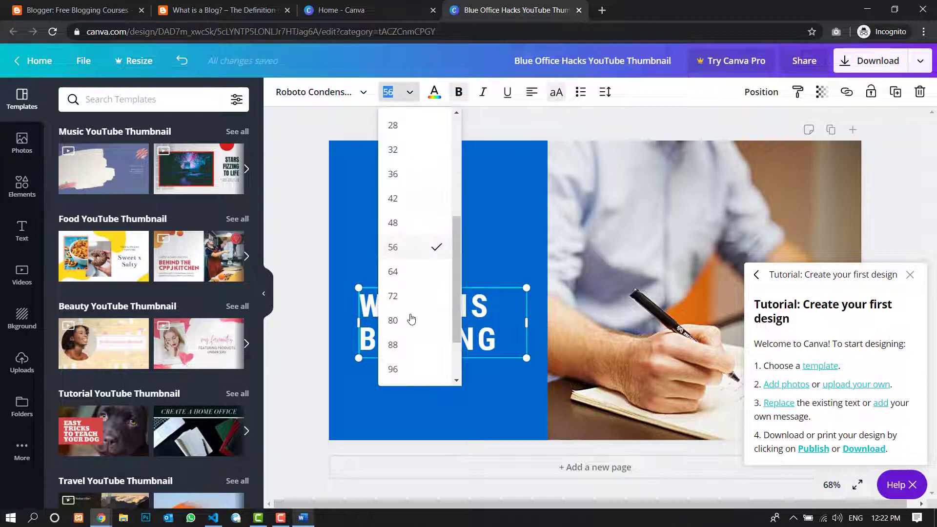
pyautogui.click(407, 271)
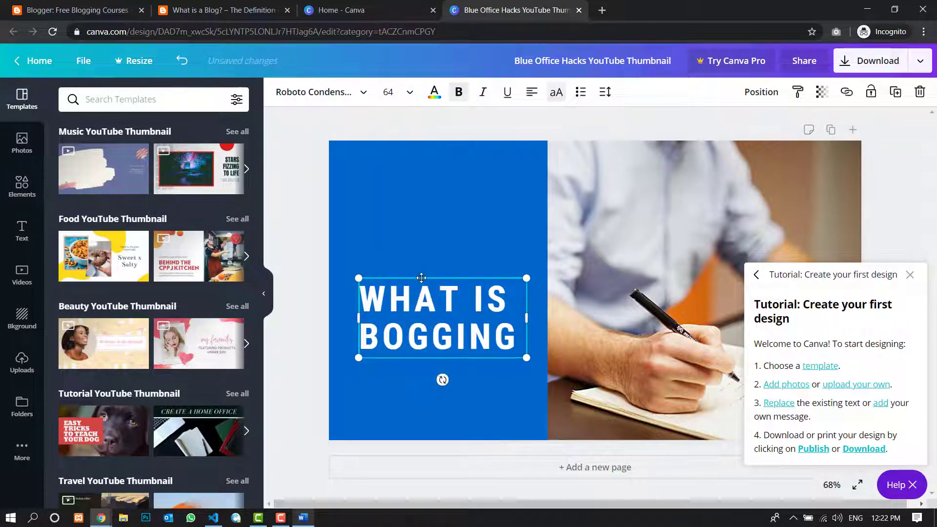
# - Move the headline up to about the vertical middle of the blue area and close the first-design tutorial
pyautogui.moveTo(419, 277); pyautogui.dragTo(419, 238)
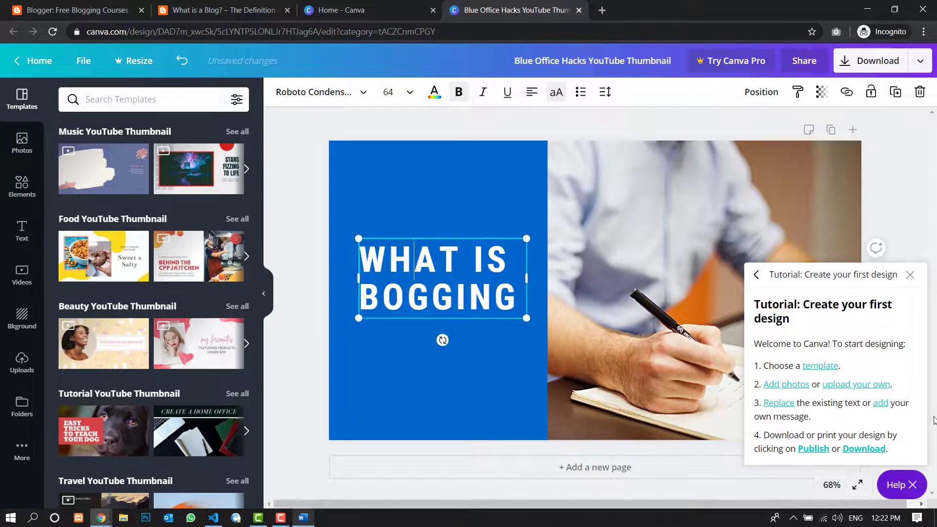
pyautogui.click(910, 275)
pyautogui.click(288, 222)
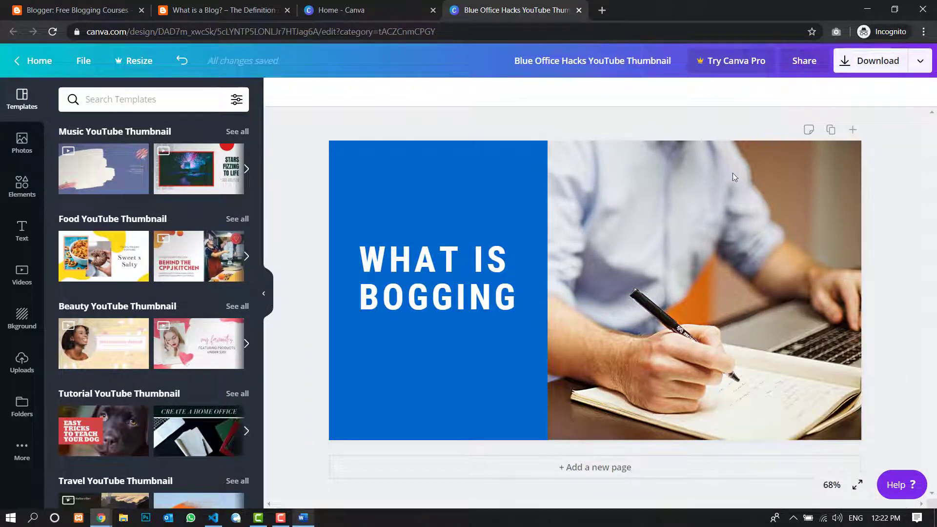
pyautogui.scroll(-6, 142, 292)
pyautogui.scroll(4, 142, 288)
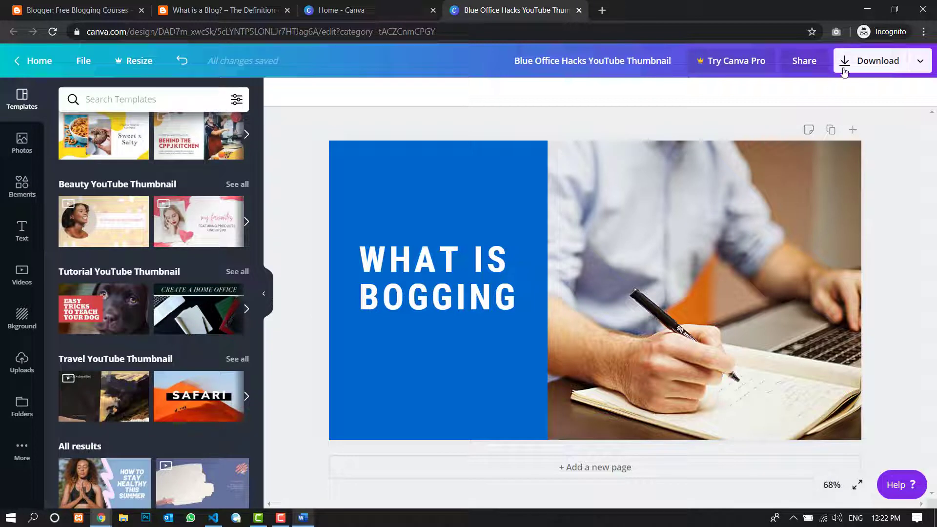
# - Download the thumbnail as a PNG, close the image preview and dismiss the Canva Pro trial offer
pyautogui.click(878, 61)
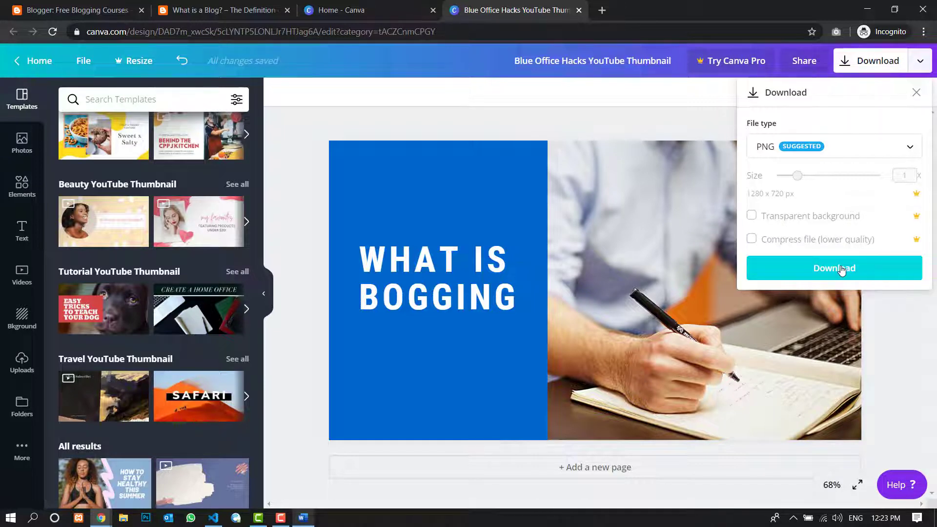
pyautogui.click(841, 270)
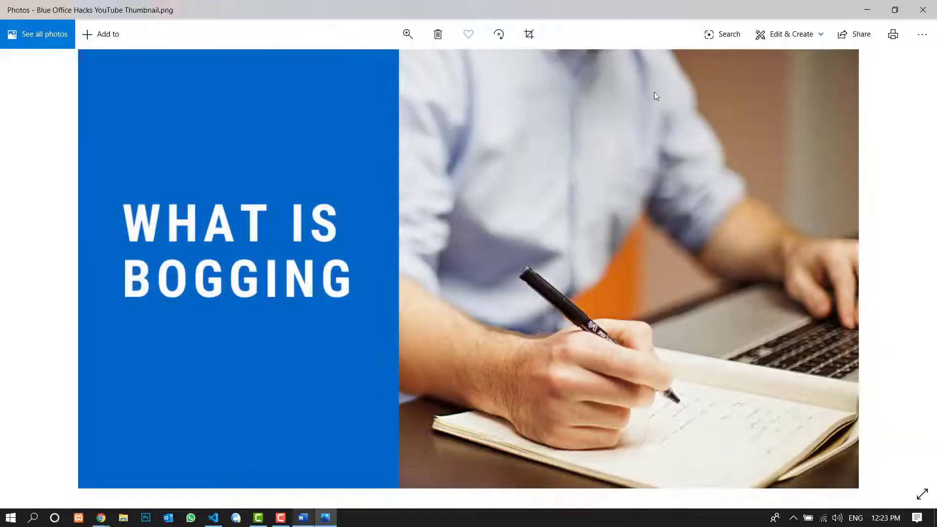
pyautogui.click(923, 10)
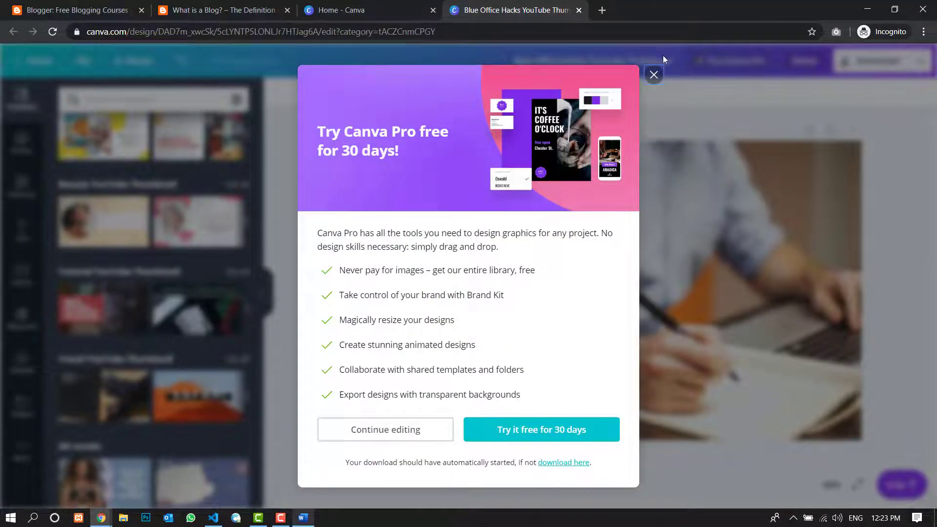
pyautogui.click(653, 74)
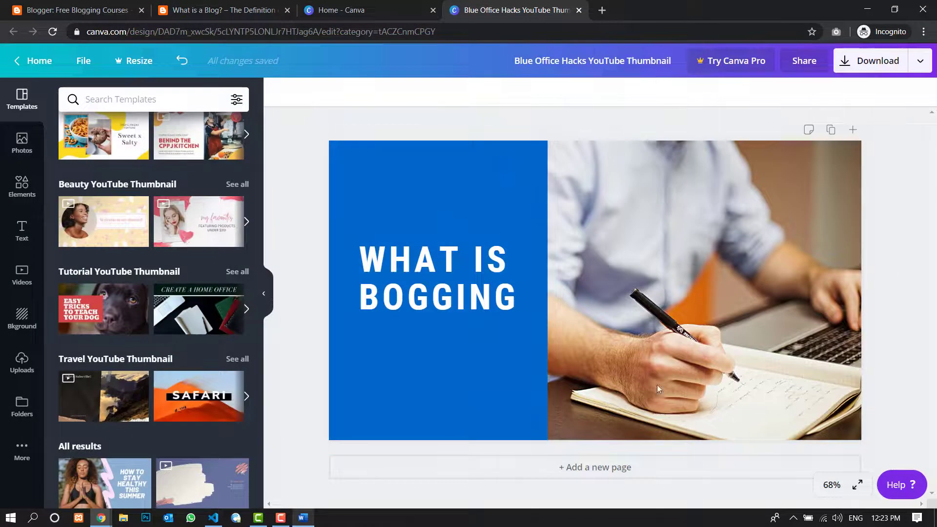
# - Open Snipping Tool and capture the thumbnail design on the canvas as a new snip
pyautogui.click(32, 519)
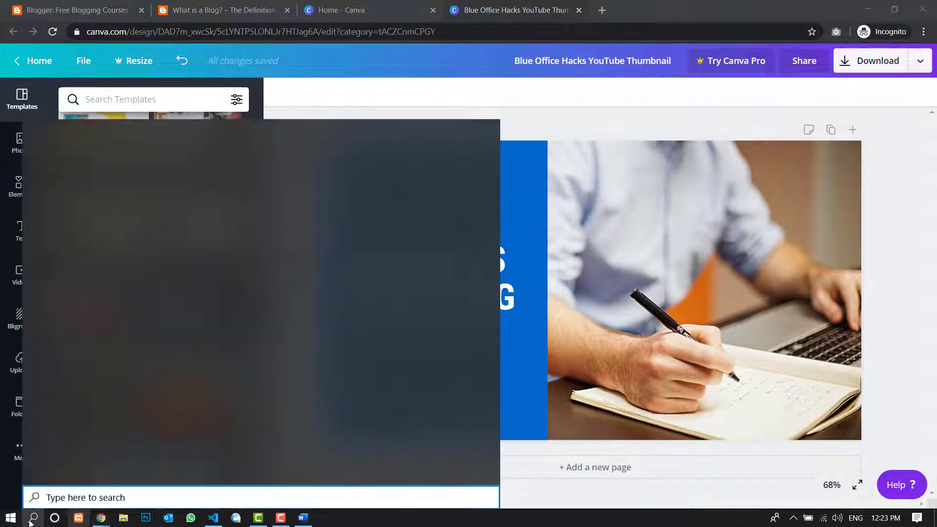
pyautogui.write('s')
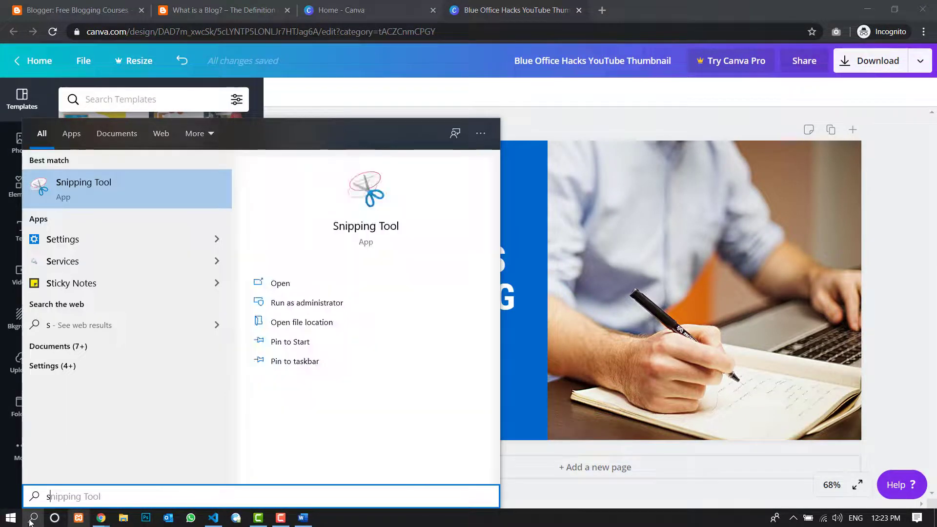
pyautogui.click(166, 192)
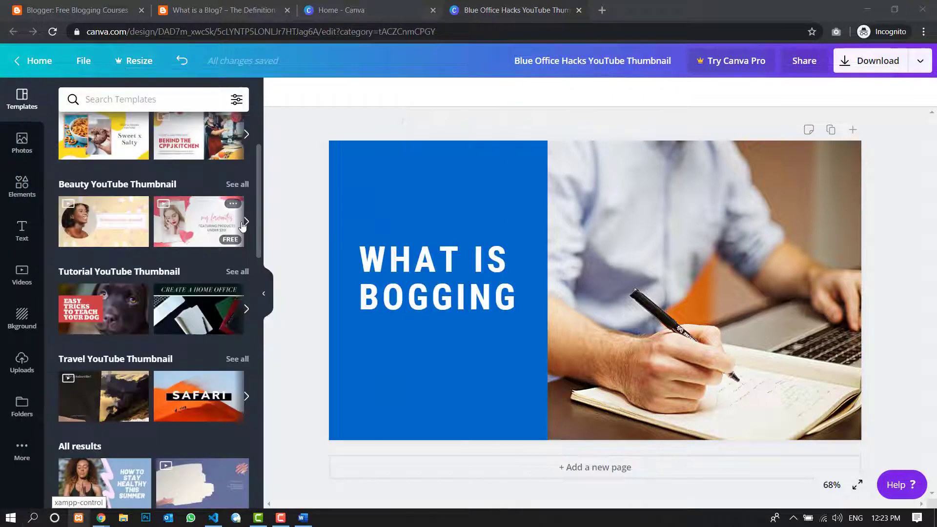
pyautogui.moveTo(481, 128); pyautogui.dragTo(81, 130)
pyautogui.click(20, 148)
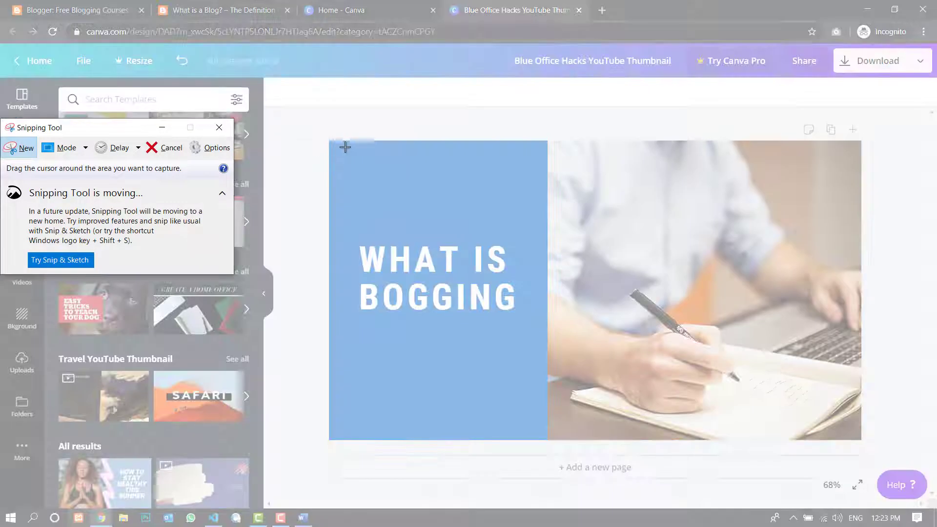
pyautogui.moveTo(330, 141); pyautogui.dragTo(857, 438)
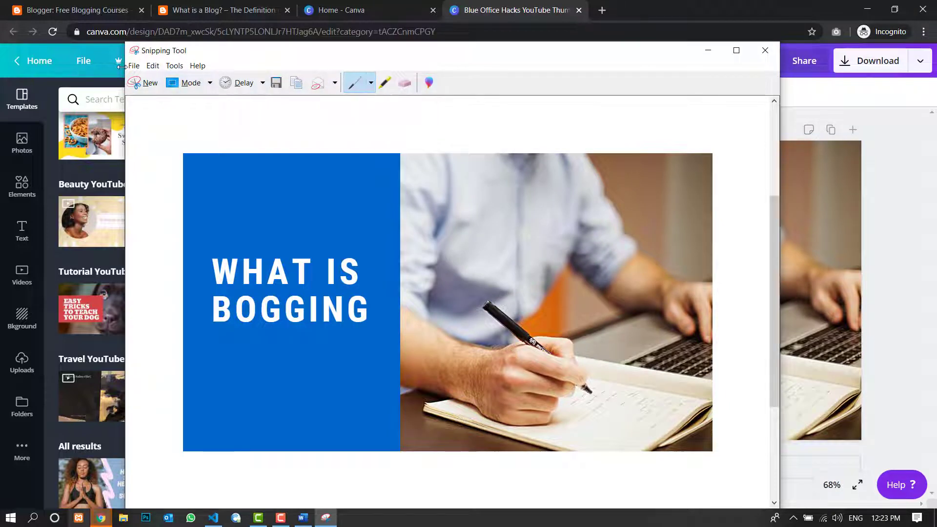
# - Save the snip as Capture.PNG on the Desktop and close Snipping Tool
pyautogui.click(139, 69)
pyautogui.click(152, 92)
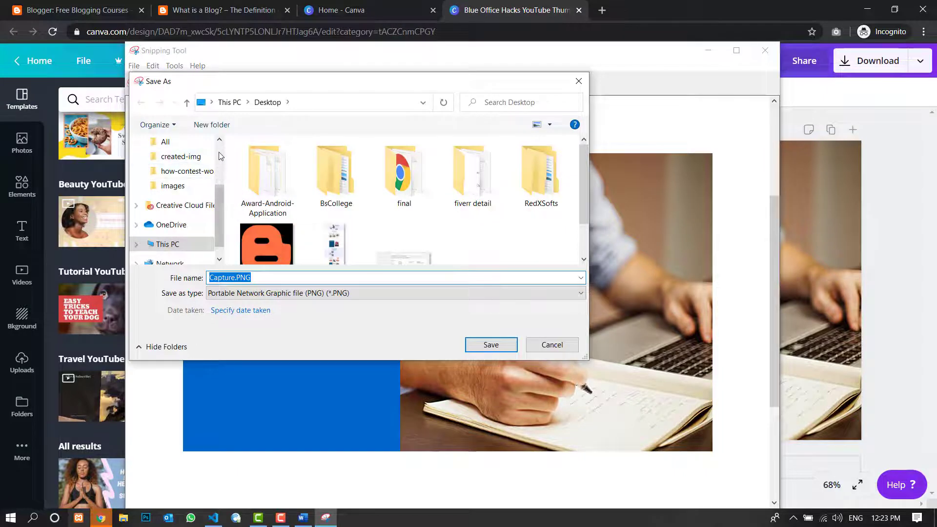
pyautogui.click(187, 176)
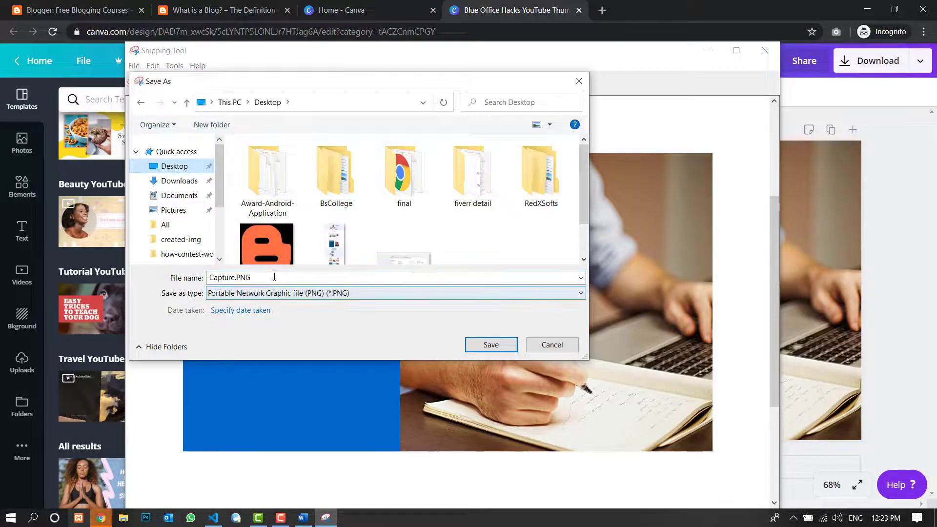
pyautogui.doubleClick(244, 278)
pyautogui.click(491, 345)
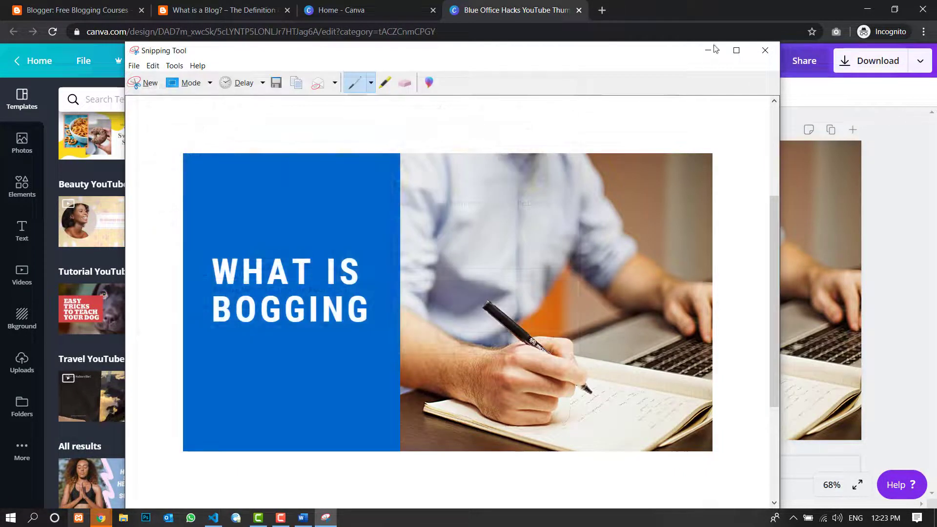
pyautogui.click(764, 51)
# - Show the desktop and view the saved Capture.PNG image, closing the viewer when done
pyautogui.click(867, 5)
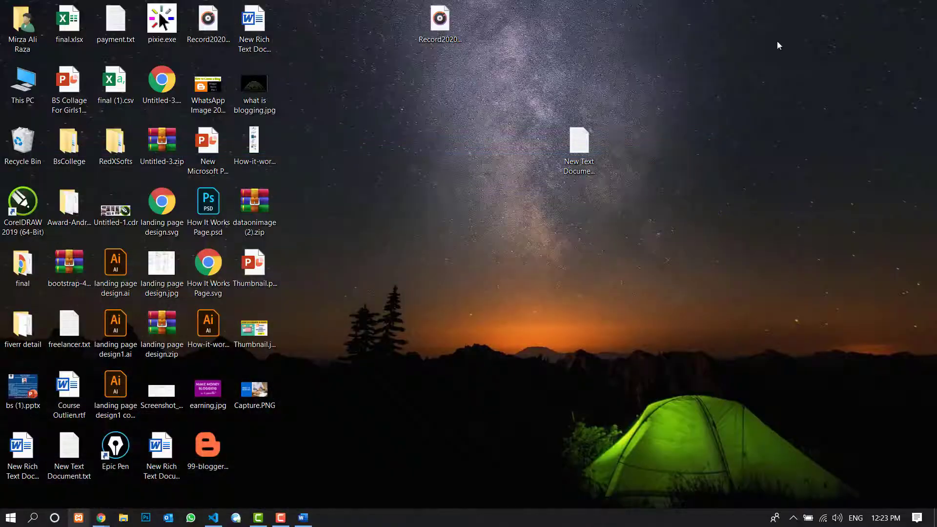
pyautogui.doubleClick(249, 409)
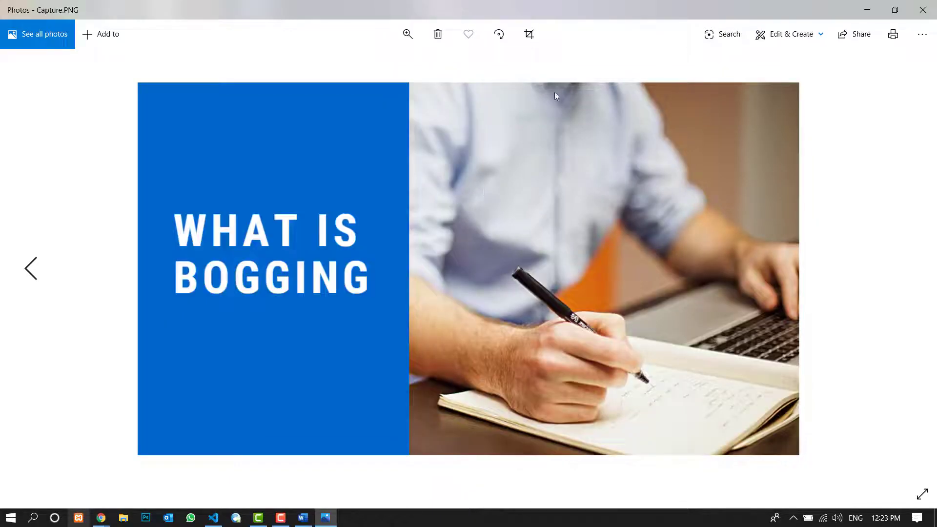
pyautogui.hotkey('alt', 'F4')
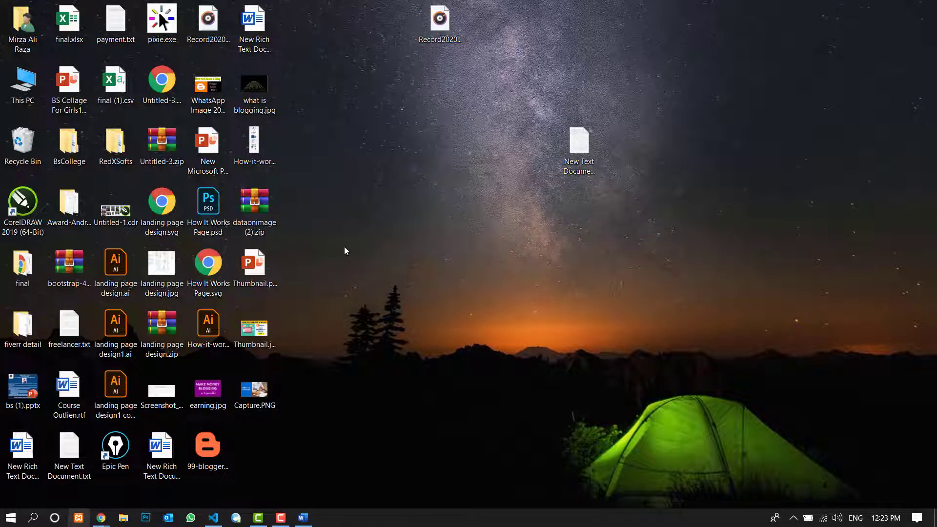
# - Create a new Microsoft PowerPoint presentation on the desktop with its default name and open it
pyautogui.rightClick(402, 186)
pyautogui.moveTo(532, 372)
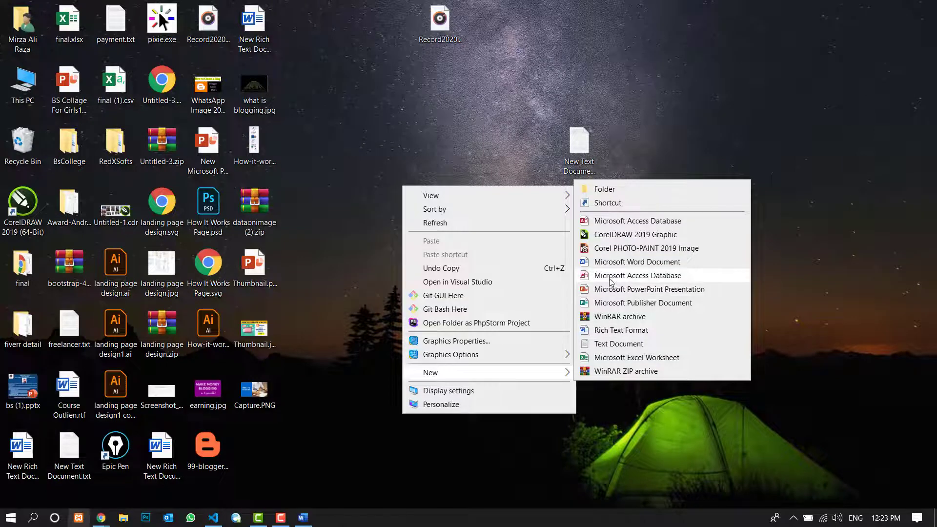
pyautogui.click(618, 292)
pyautogui.press('Return')
pyautogui.doubleClick(391, 236)
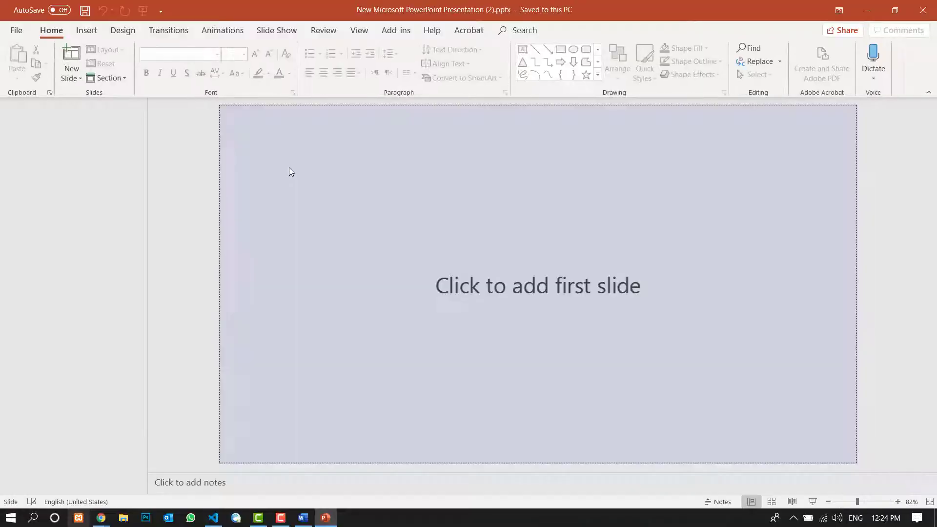
# - Add the first slide and delete its title and subtitle placeholders to leave it blank
pyautogui.click(403, 212)
pyautogui.click(384, 164)
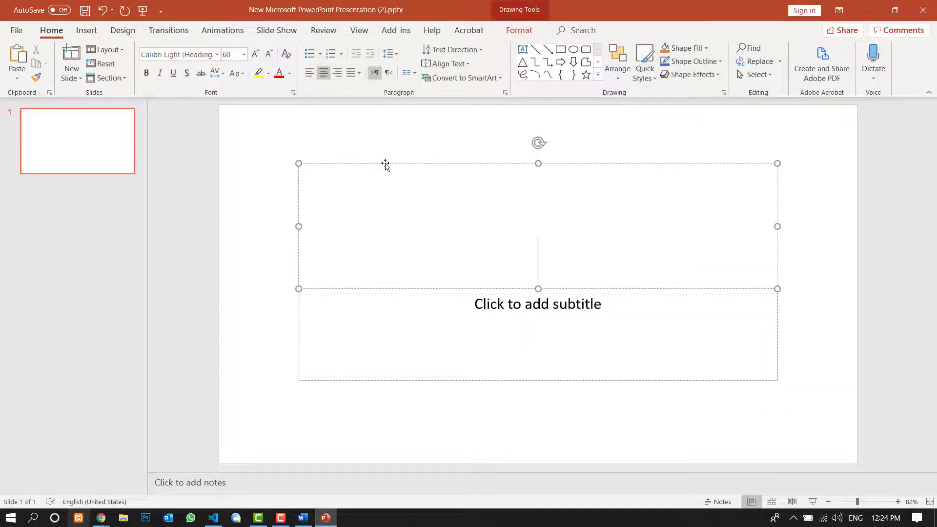
pyautogui.press('Delete')
pyautogui.click(375, 294)
pyautogui.press('Delete')
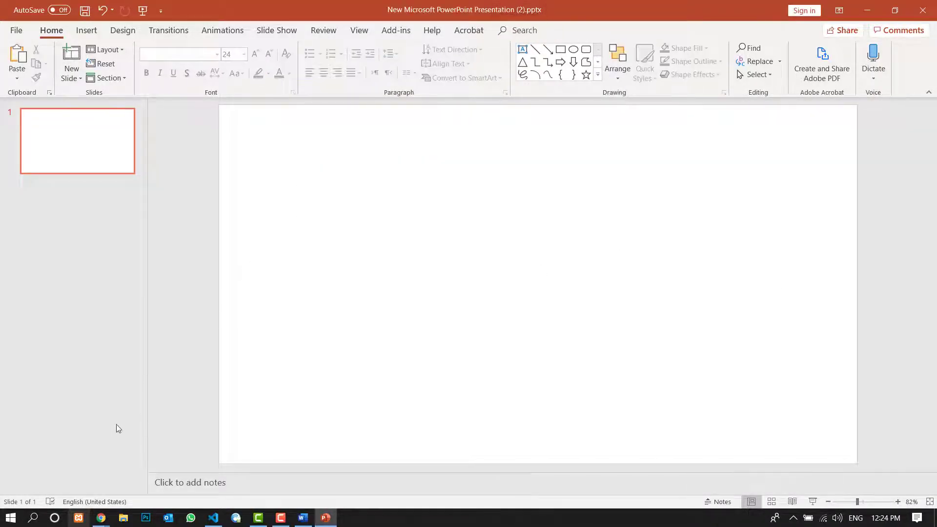
# - Switch to the Chrome window showing the modem page, maximize it, and open google.com in a new tab
pyautogui.moveTo(101, 517)
pyautogui.click(34, 463)
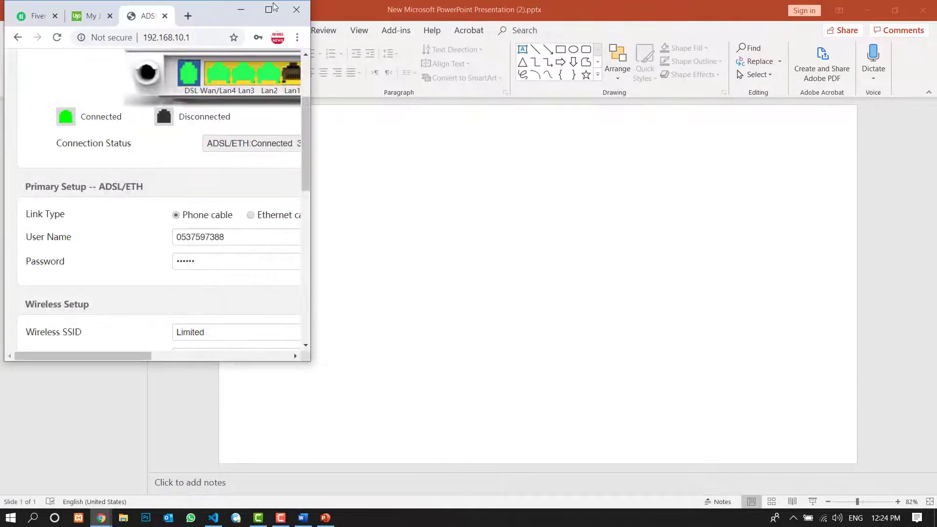
pyautogui.click(268, 9)
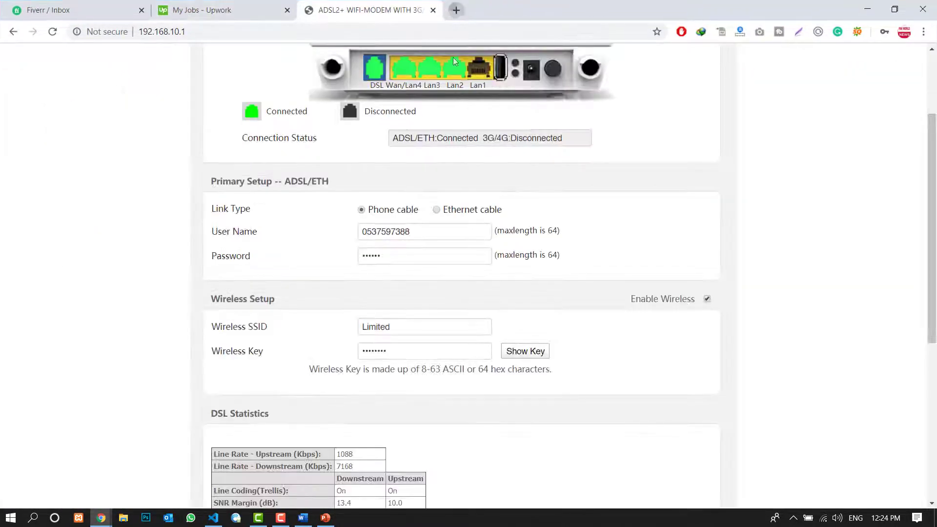
pyautogui.hotkey('ctrl', 't')
pyautogui.write('google.com')
pyautogui.press('Return')
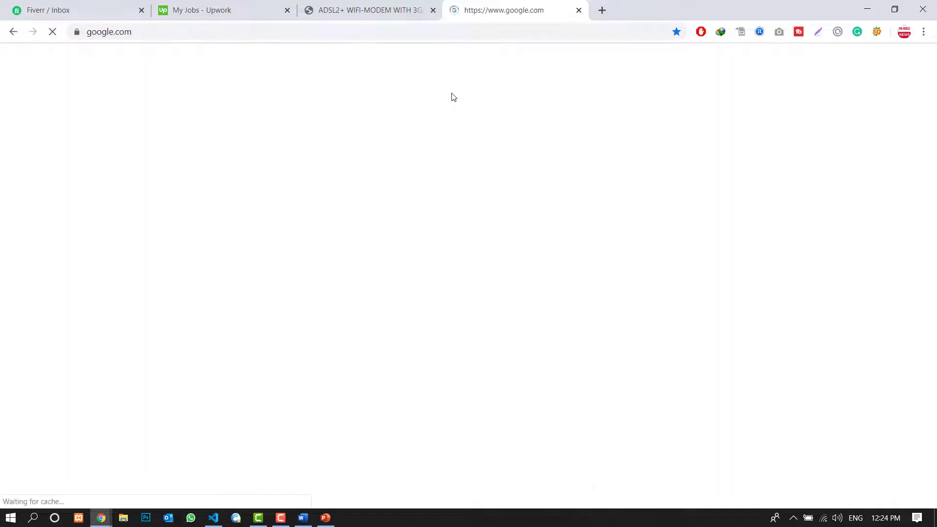
# - Search Google for "what is blogger" and show the image results
pyautogui.write('what is ')
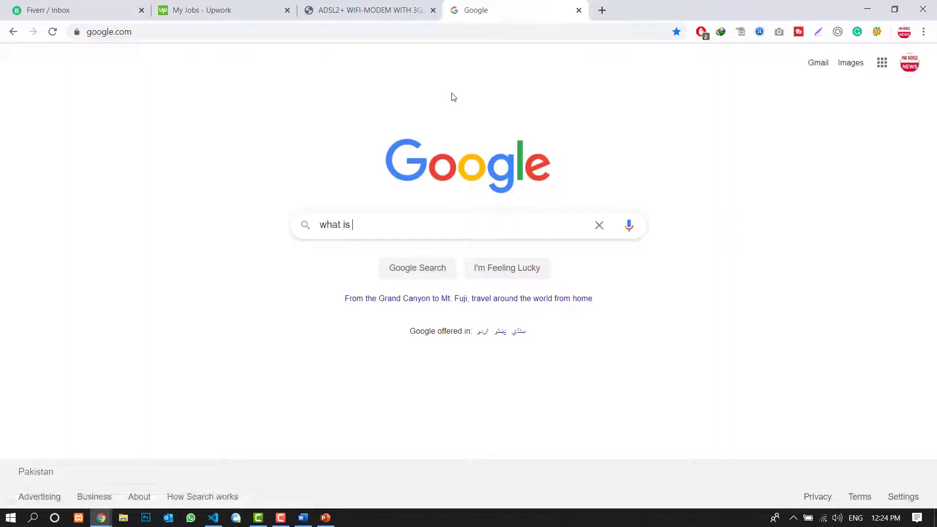
pyautogui.write('blogger')
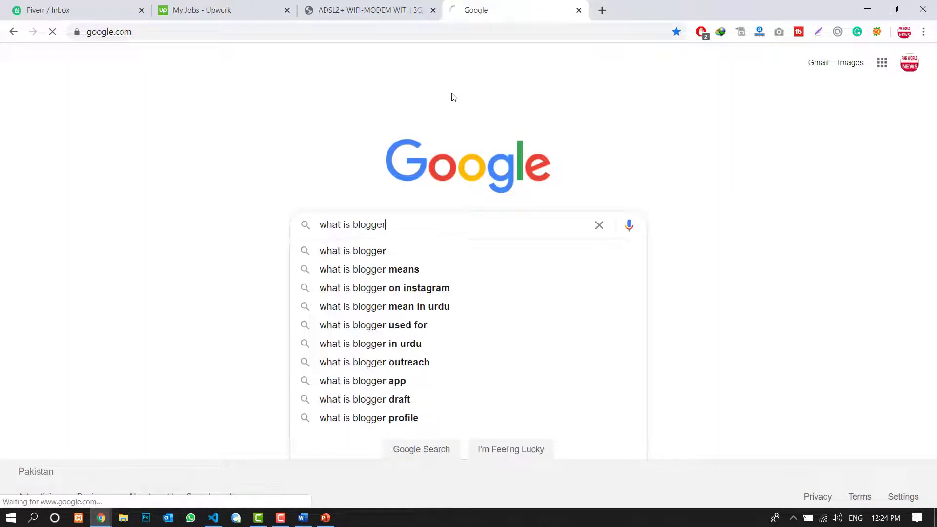
pyautogui.press('Return')
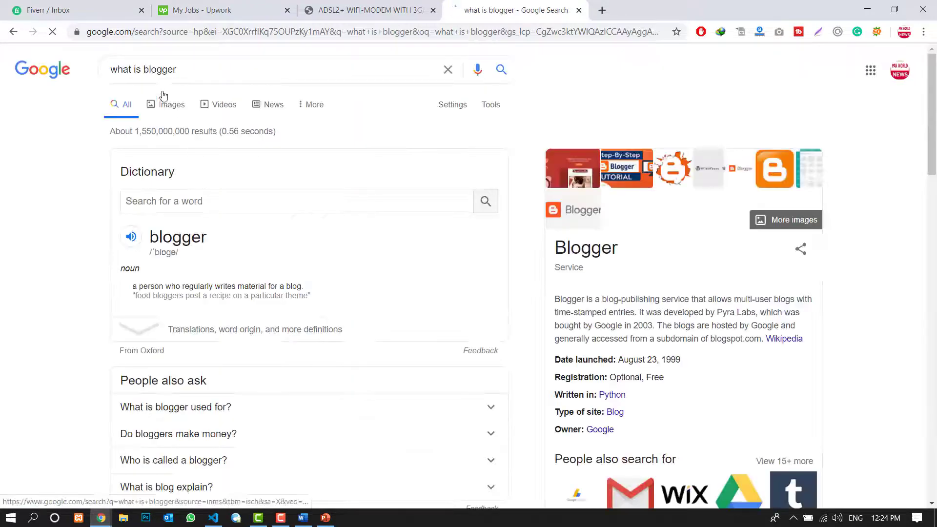
pyautogui.click(167, 103)
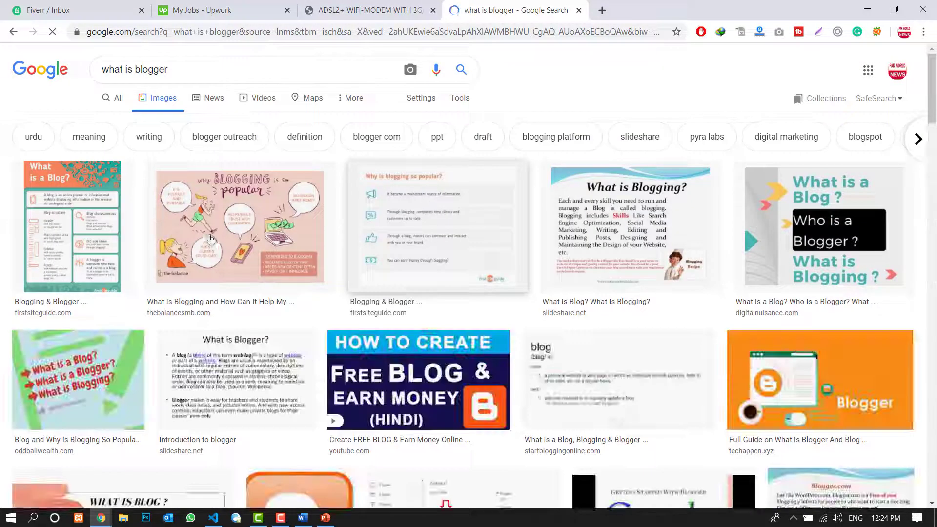
# - Examine the "what is blogger" image results for a picture to use in the blog post design
pyautogui.scroll(-4, 7, 227)
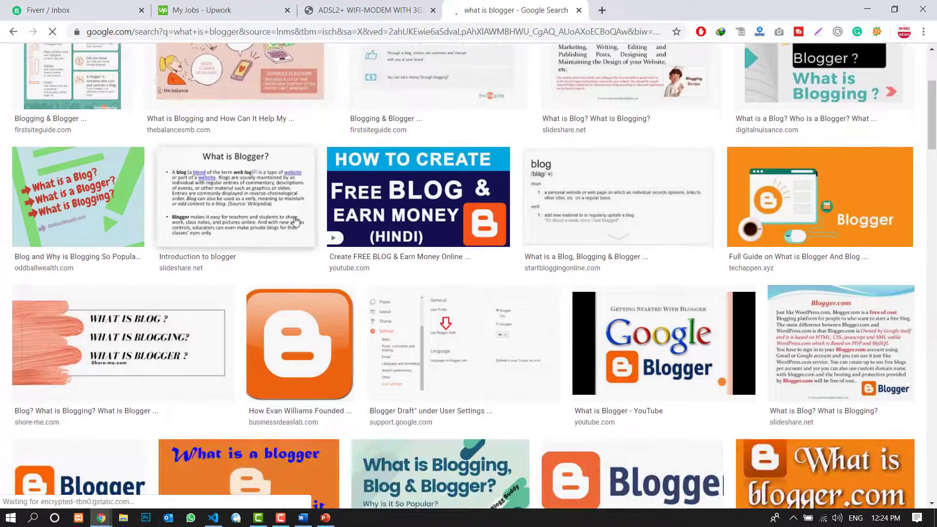
pyautogui.scroll(3, 602, 234)
pyautogui.scroll(-8, 734, 237)
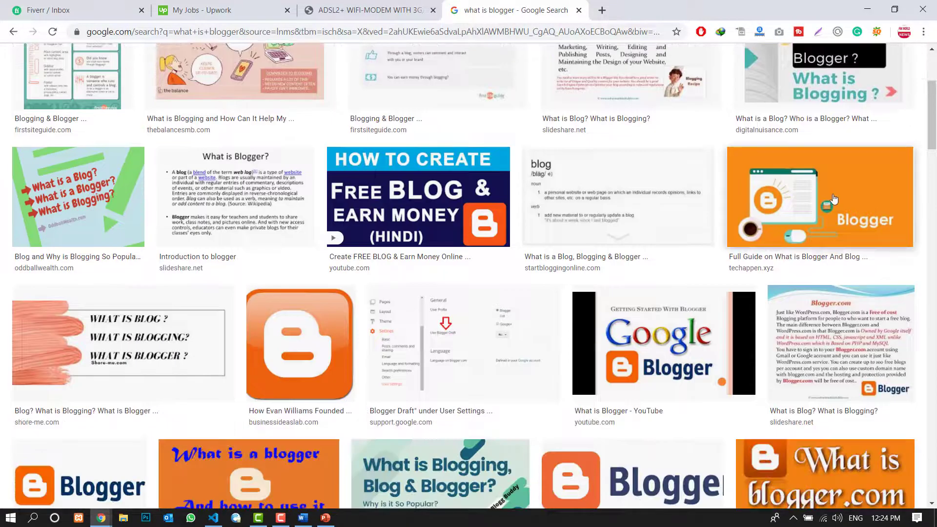
pyautogui.scroll(-5, 665, 255)
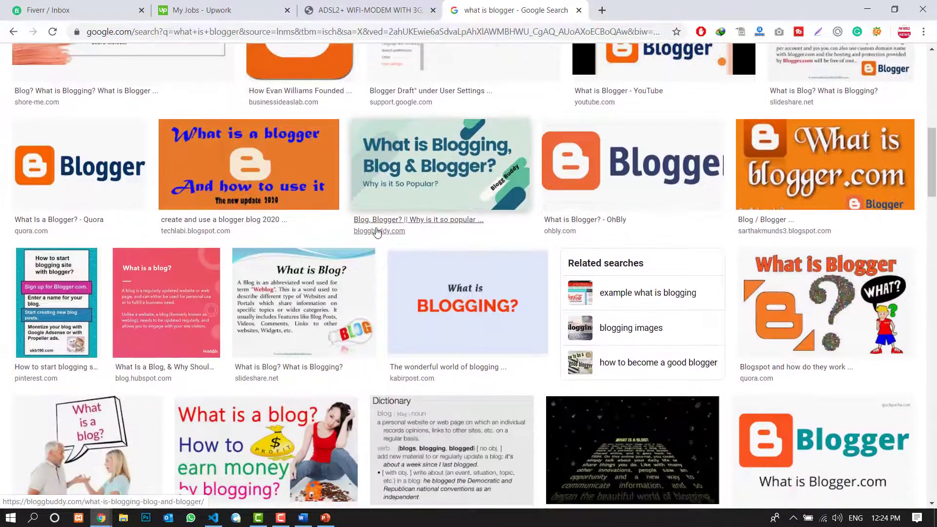
pyautogui.scroll(10, 322, 232)
pyautogui.scroll(4, 322, 229)
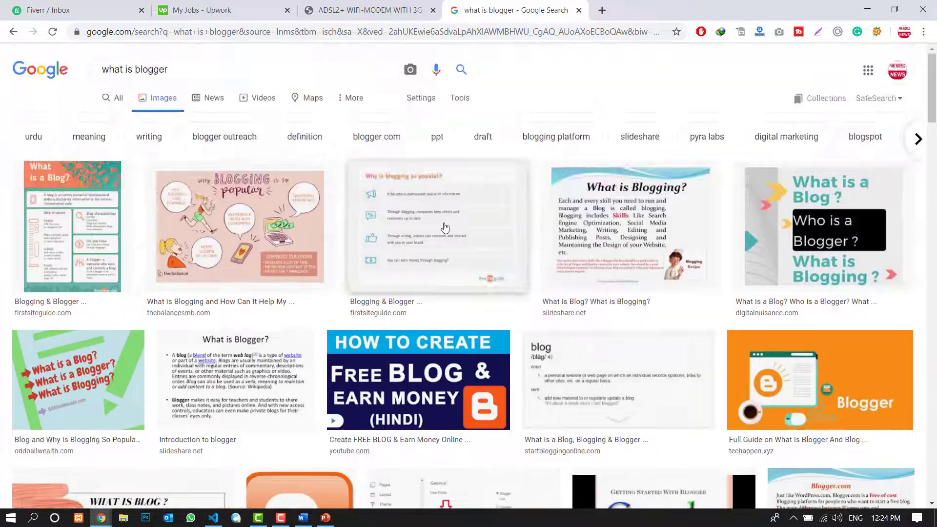
pyautogui.scroll(-3, 407, 293)
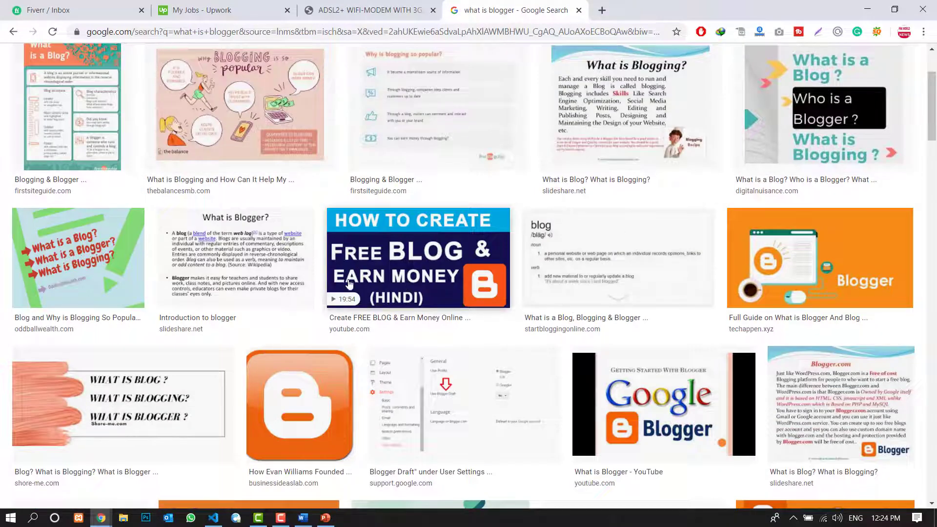